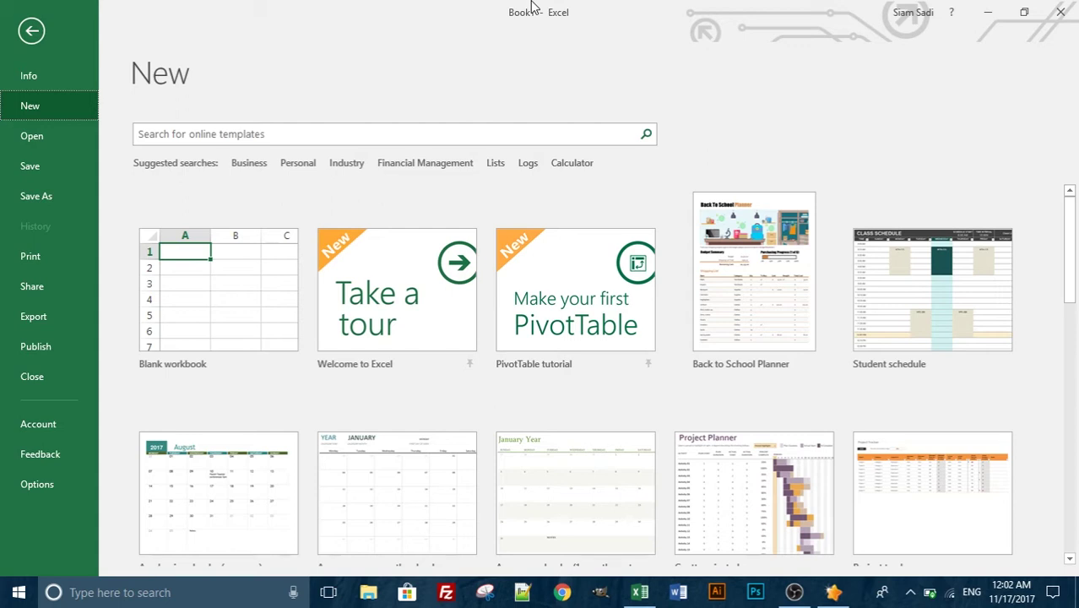
Create a blank workbook, show the Insert tools, and select cell E6 to start the table
click(245, 287)
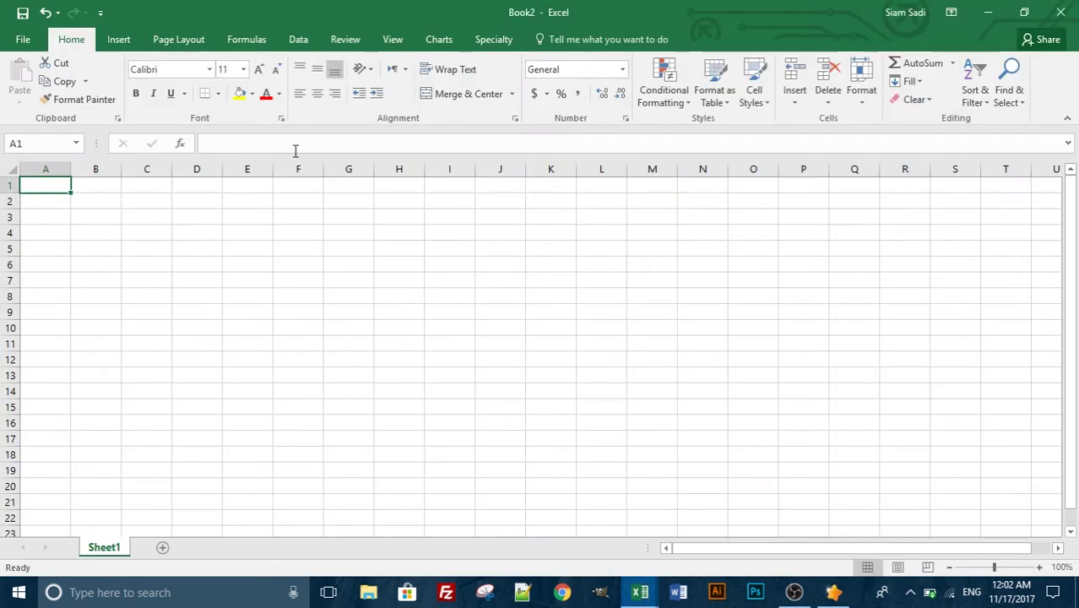
click(119, 40)
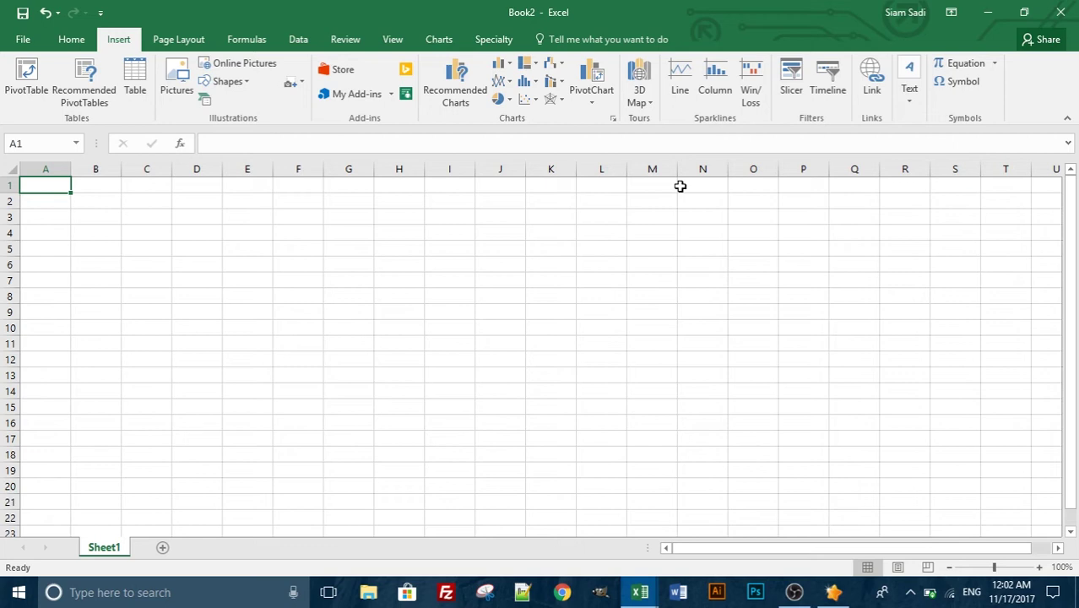
drag(247, 235, 400, 241)
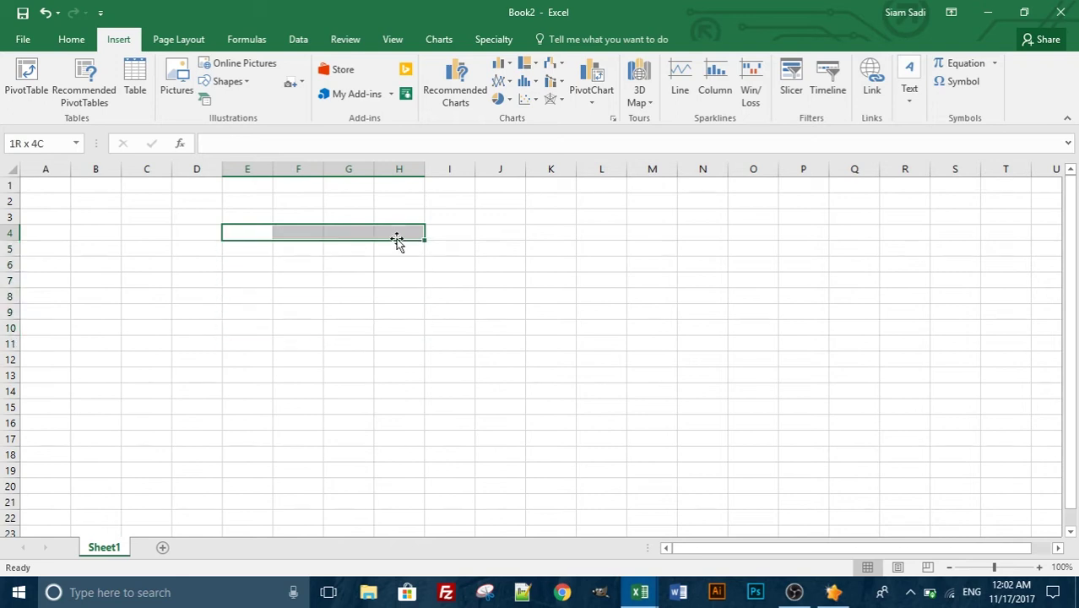
click(246, 234)
key(Down)
key(Down)
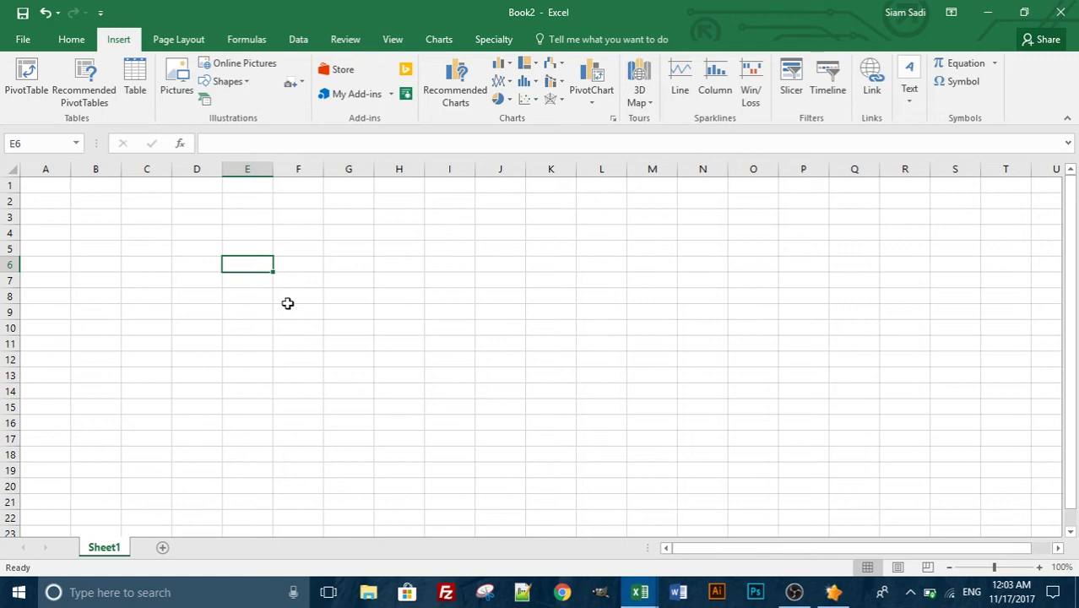
text(Siam)
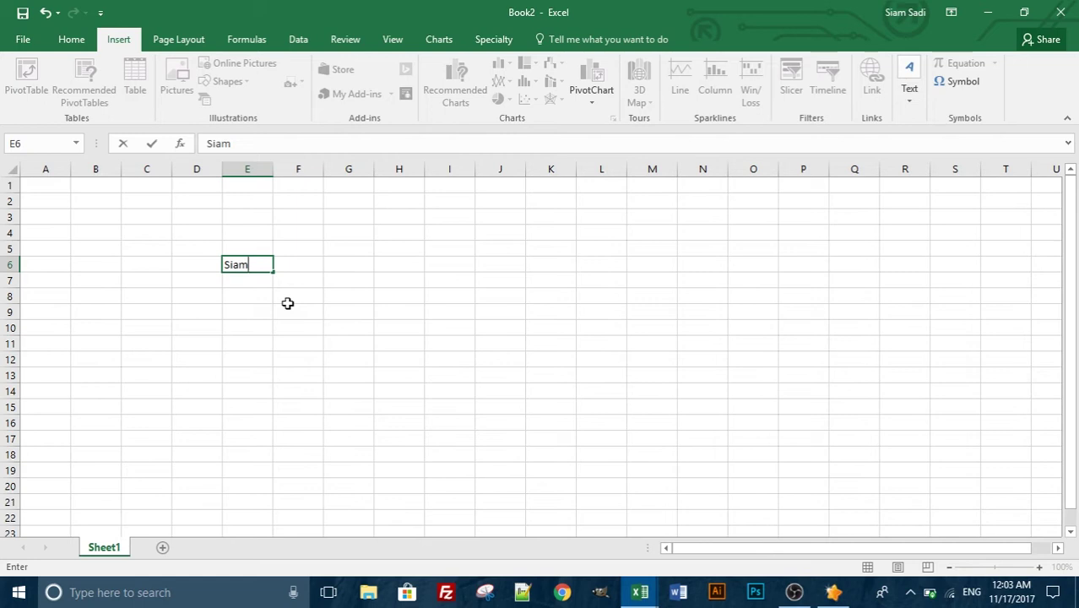
key(Return)
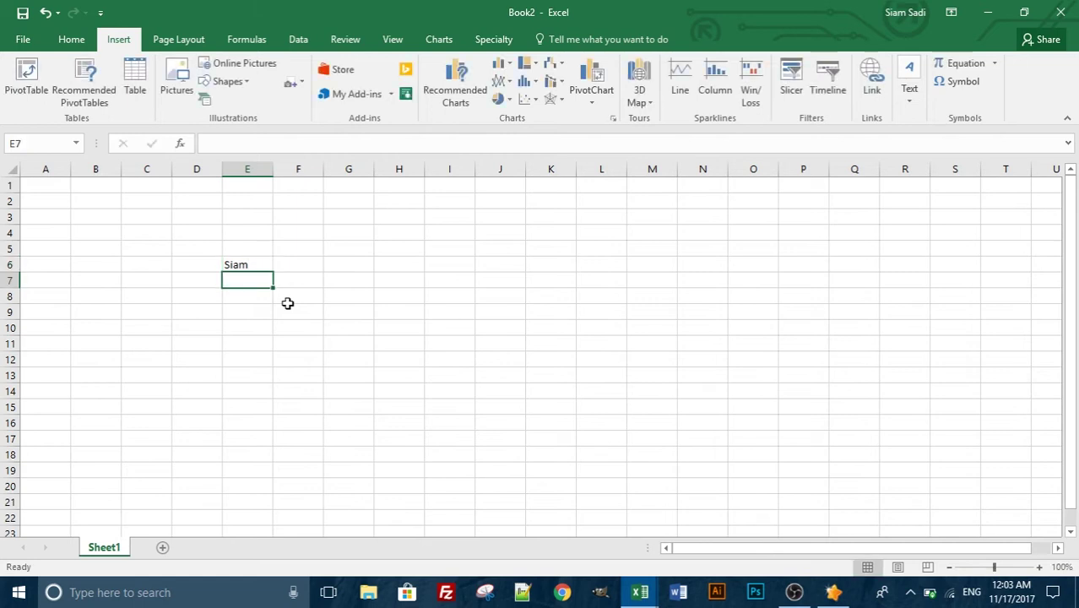
text(Sabbir)
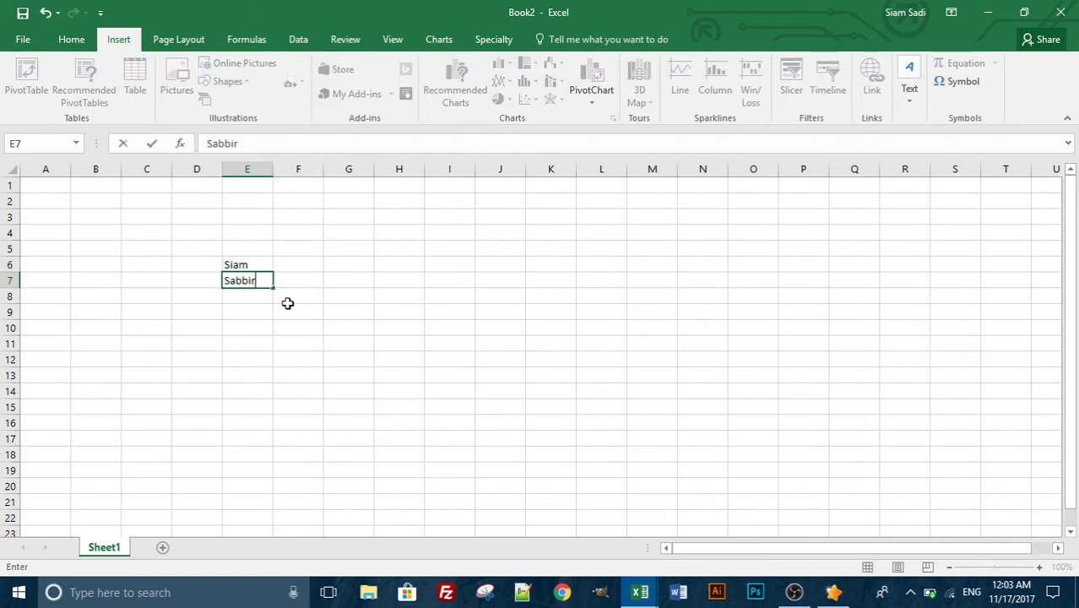
key(Return)
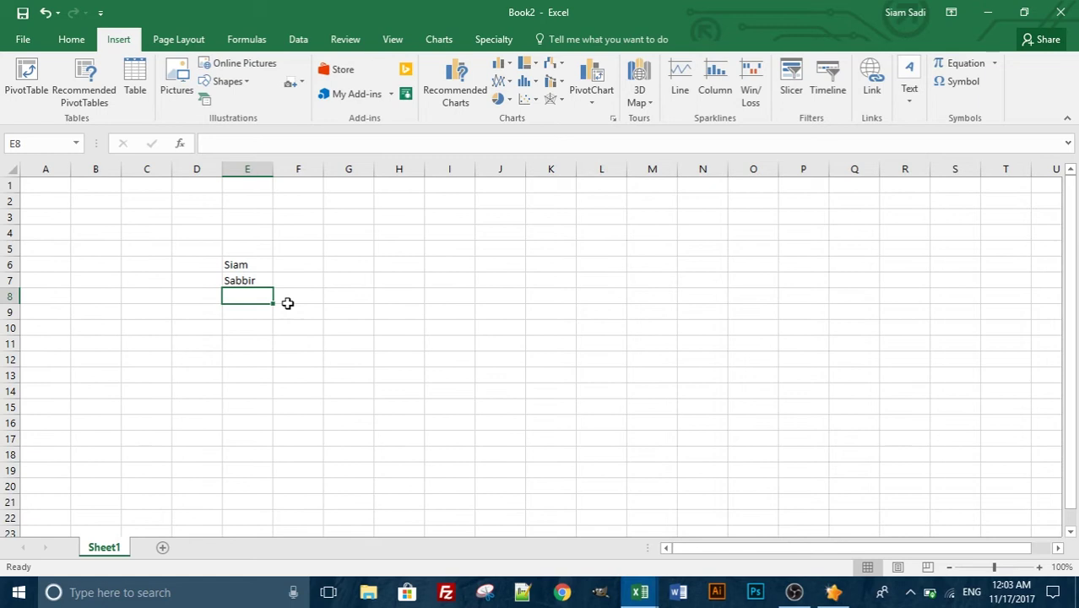
text(Tanna)
key(BackSpace)
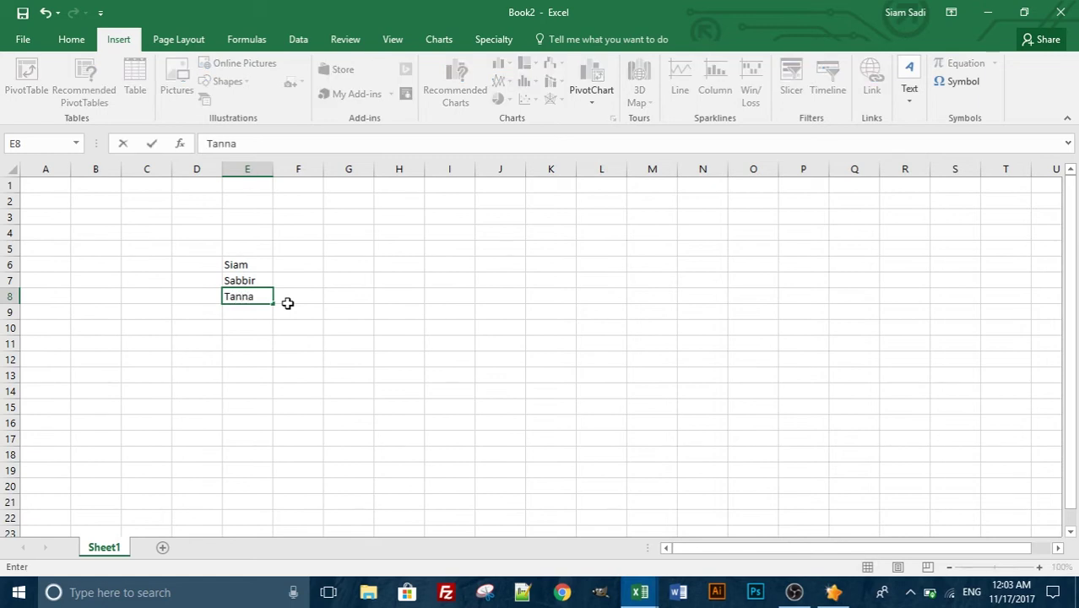
text(i)
key(Up)
key(Up)
key(Up)
key(Right)
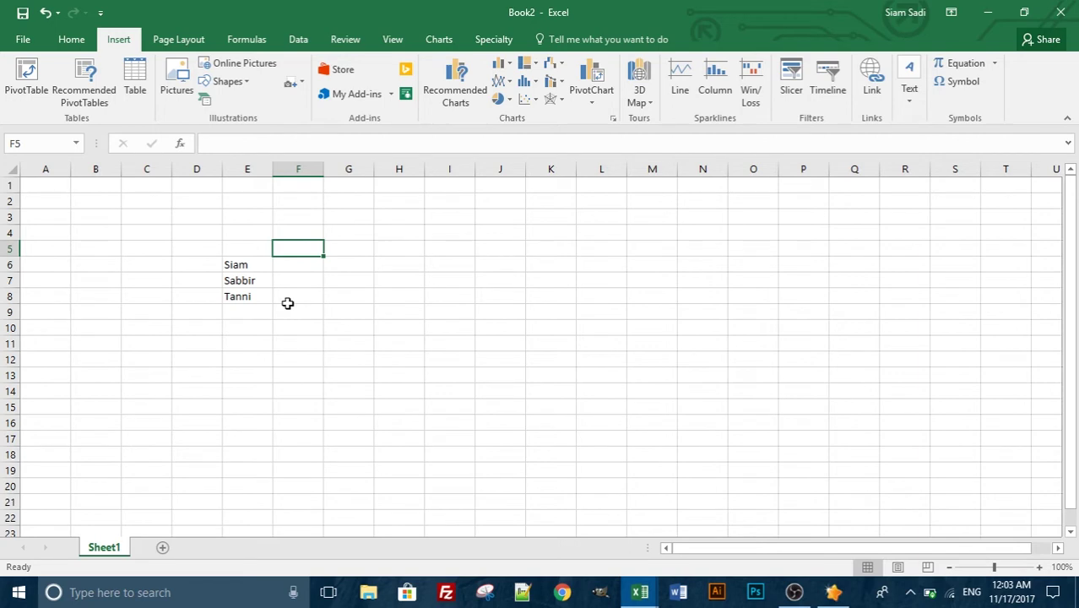
text(20)
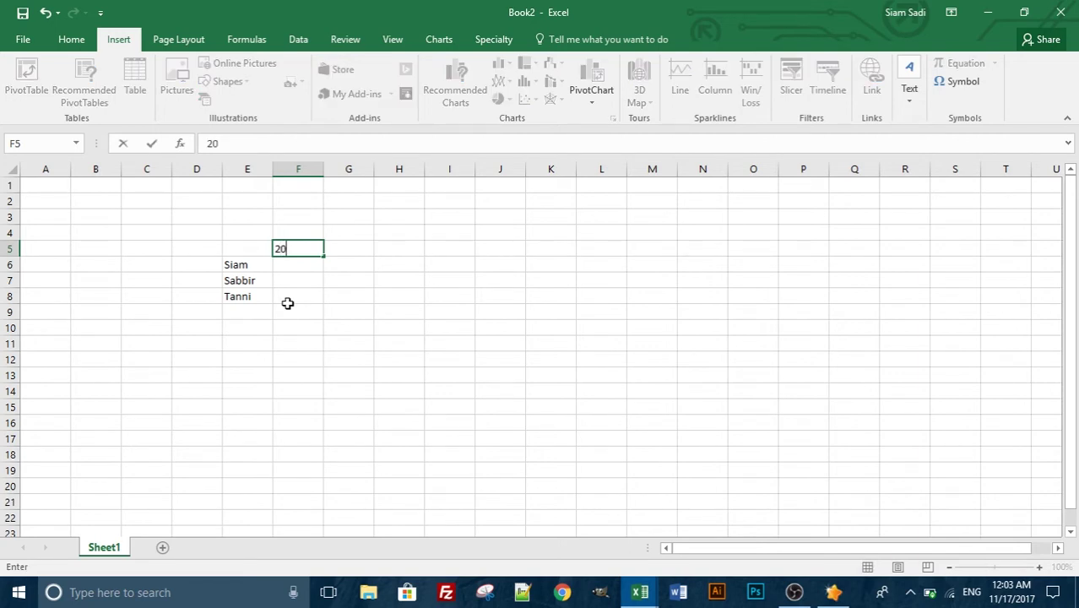
text(05)
key(Return)
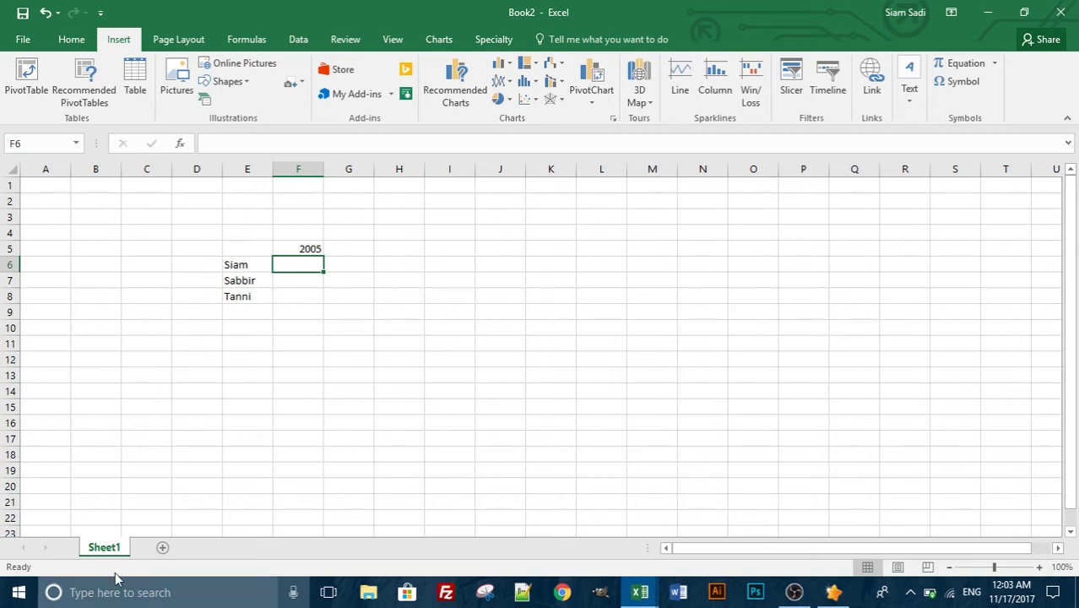
drag(245, 303, 308, 248)
key(Delete)
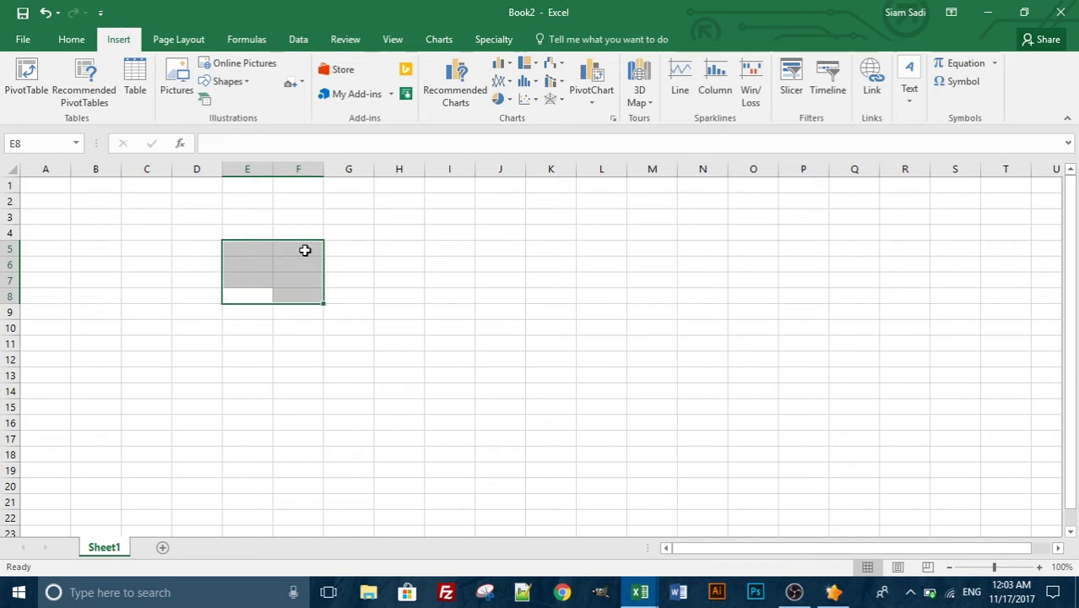
click(356, 249)
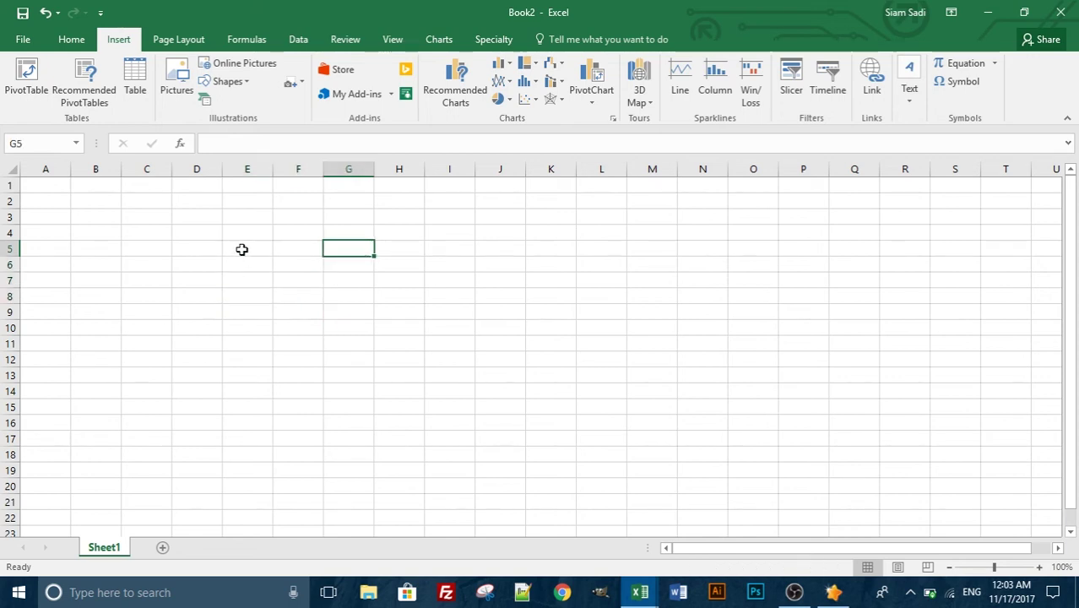
Enter the three names down cells E6:E8
drag(241, 248, 254, 318)
click(246, 263)
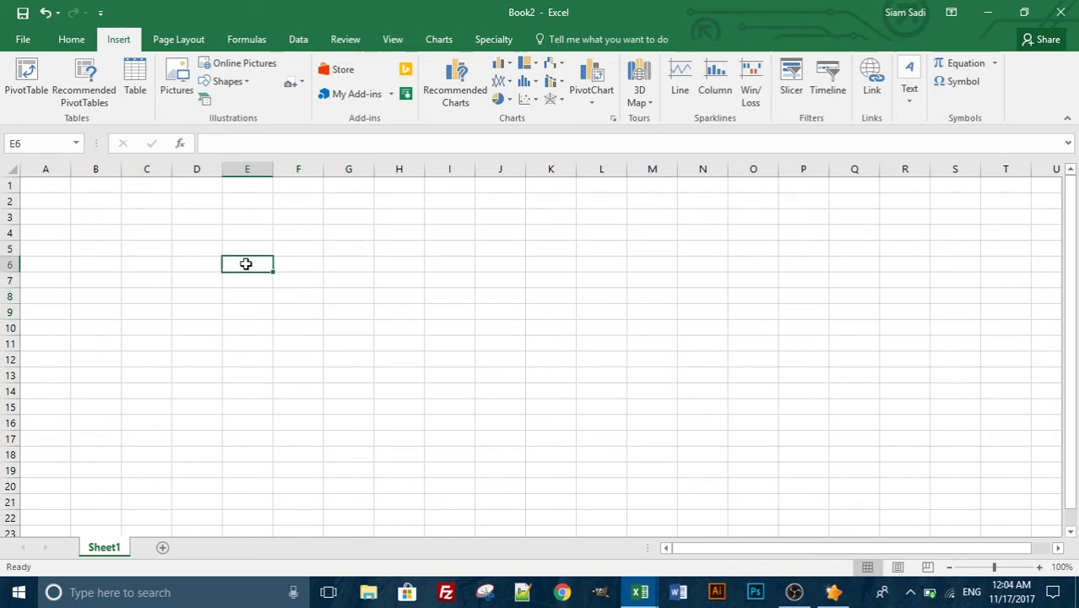
text(Siam)
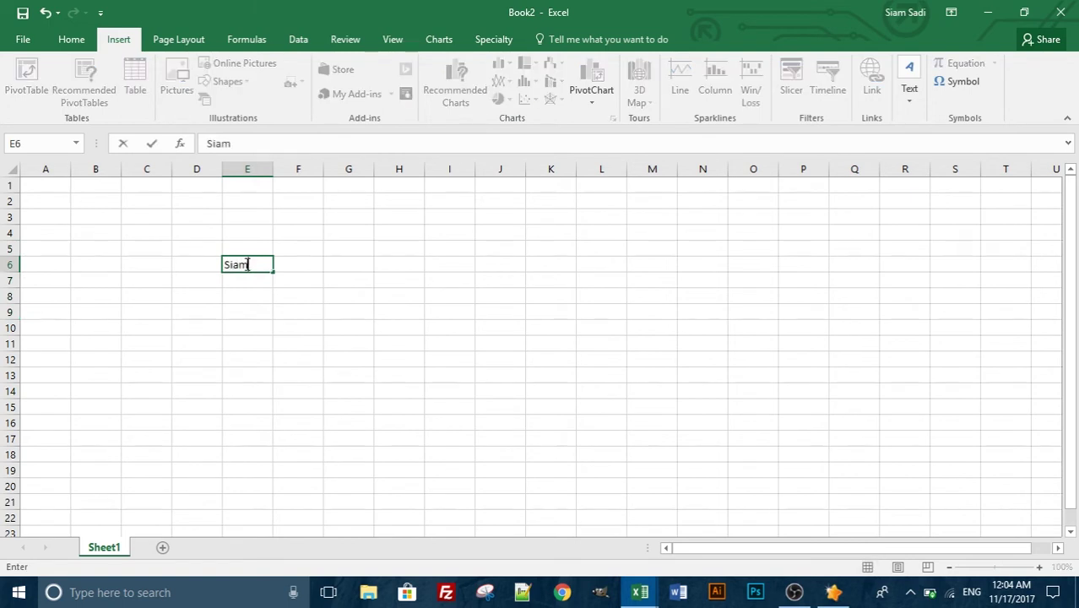
key(Return)
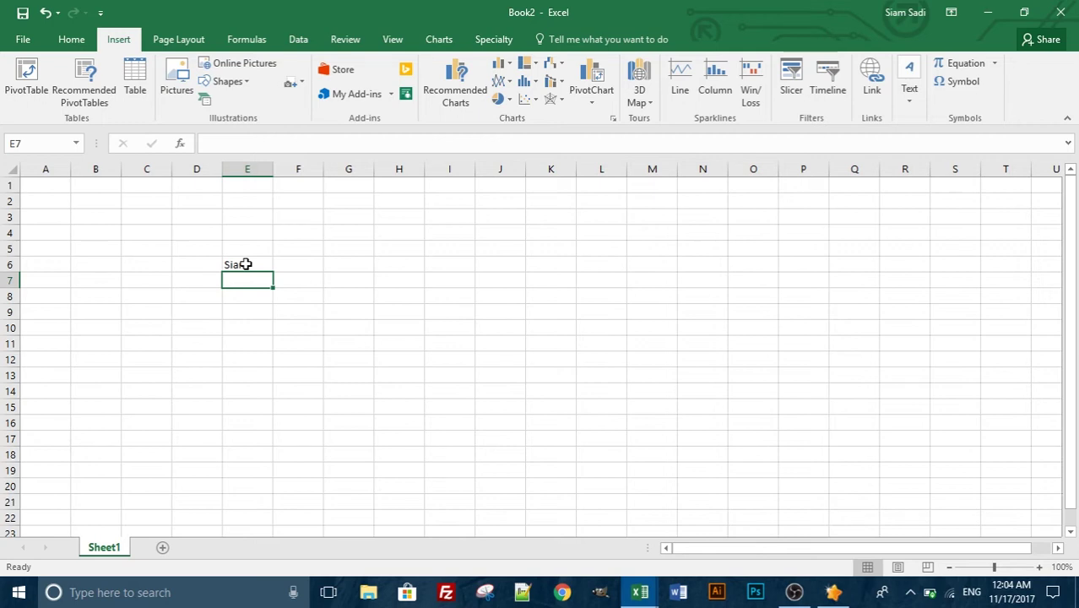
text(Sabbir)
key(Return)
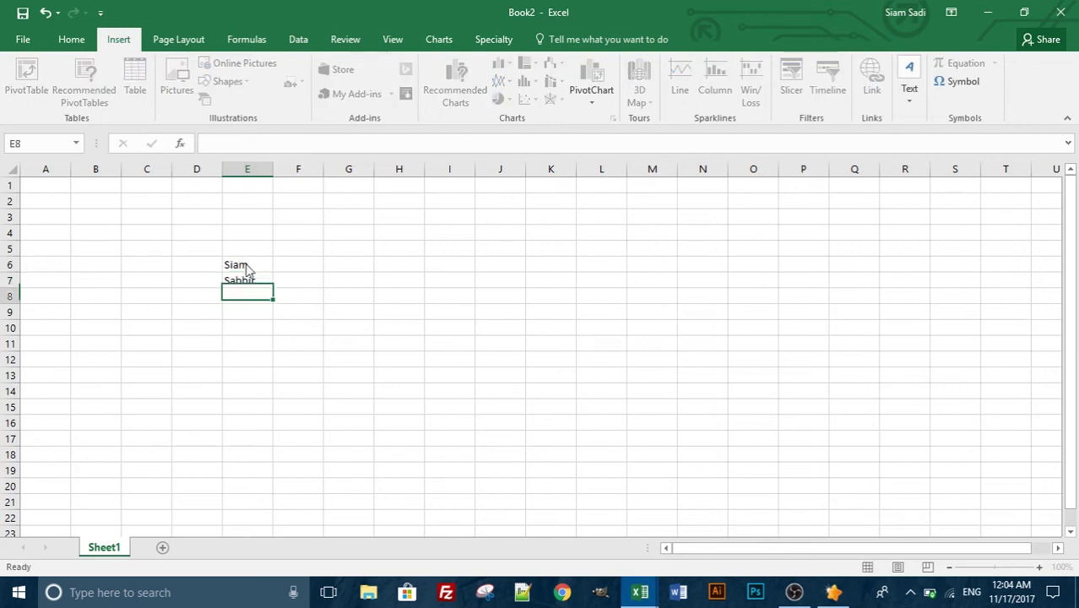
text(Tanni)
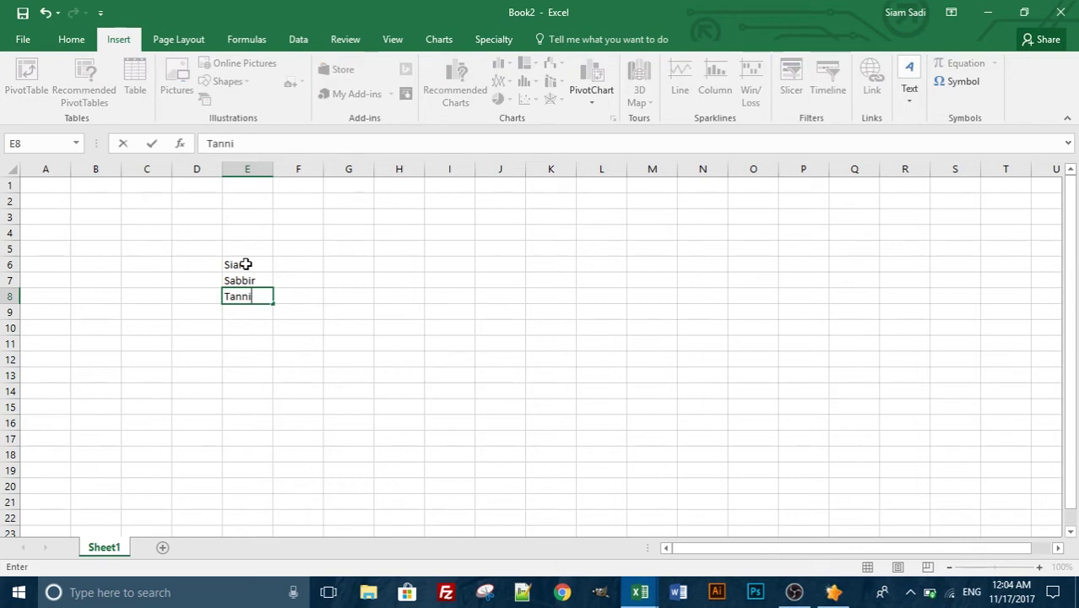
key(Up)
key(Up)
key(Up)
Enter year 2003 in F5 with values 3, 14, 16 below, and 2004 in G5
key(Right)
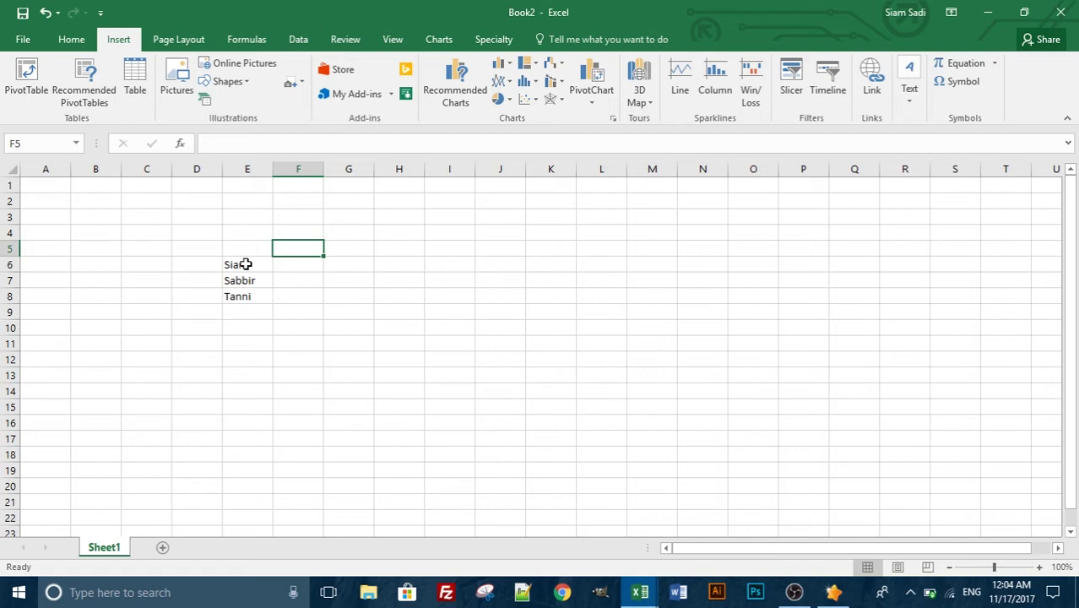
text(2003)
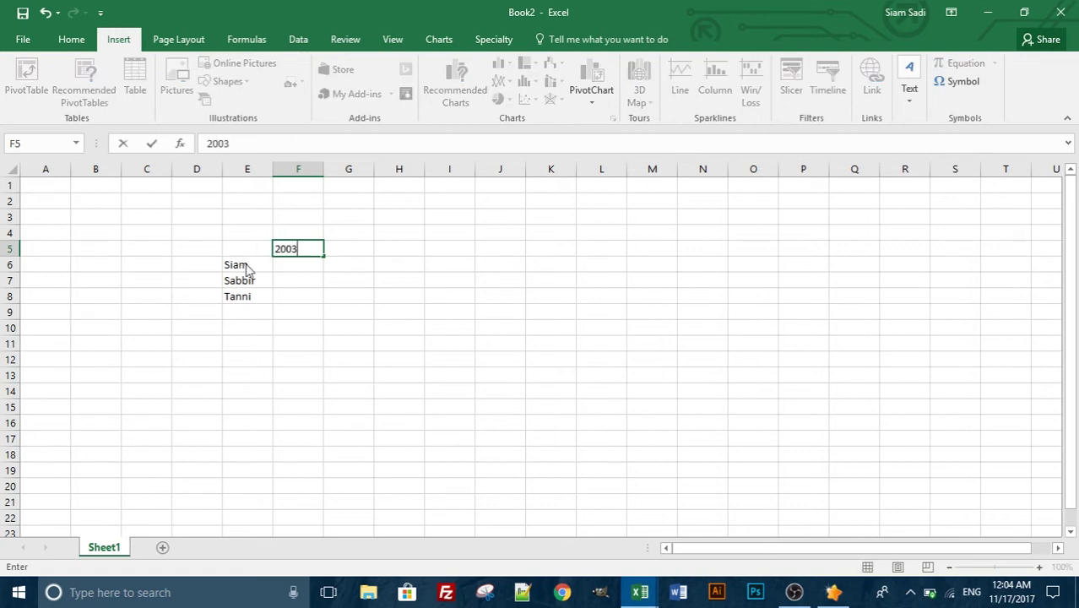
key(Return)
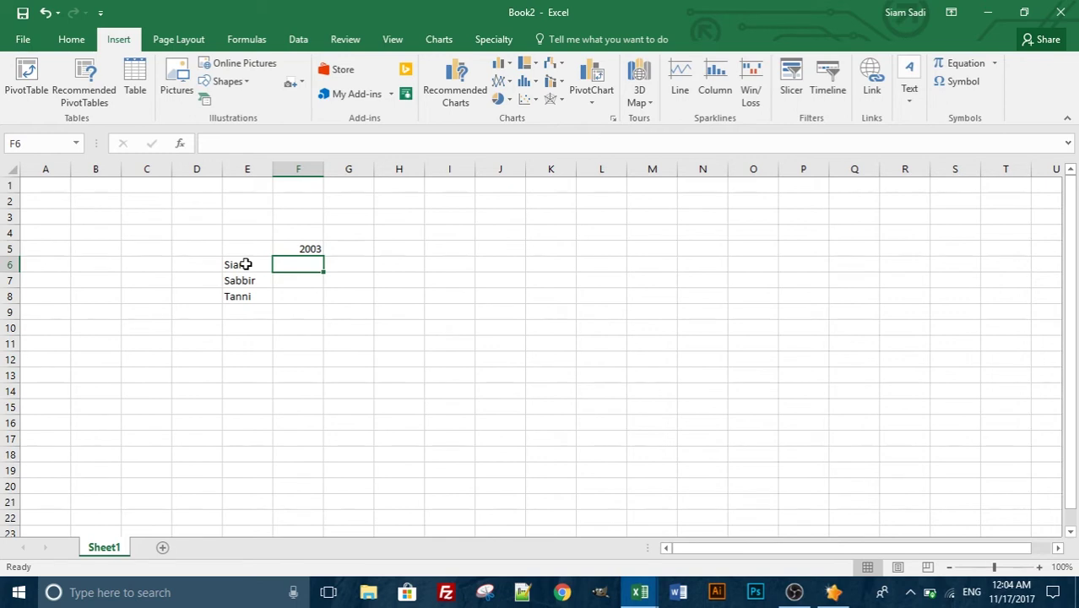
text(3)
key(Return)
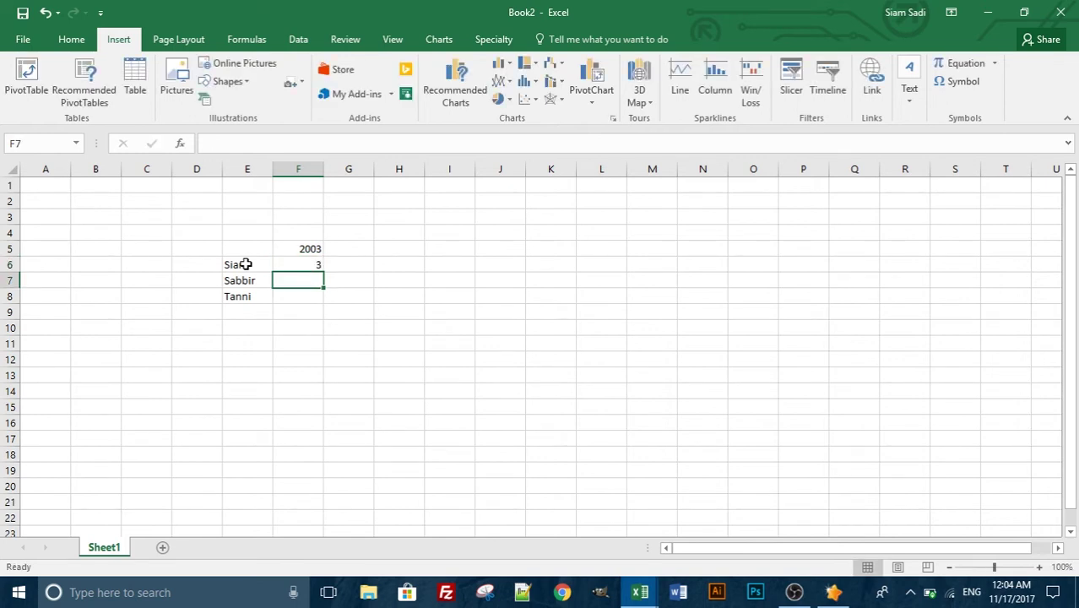
text(14)
key(Return)
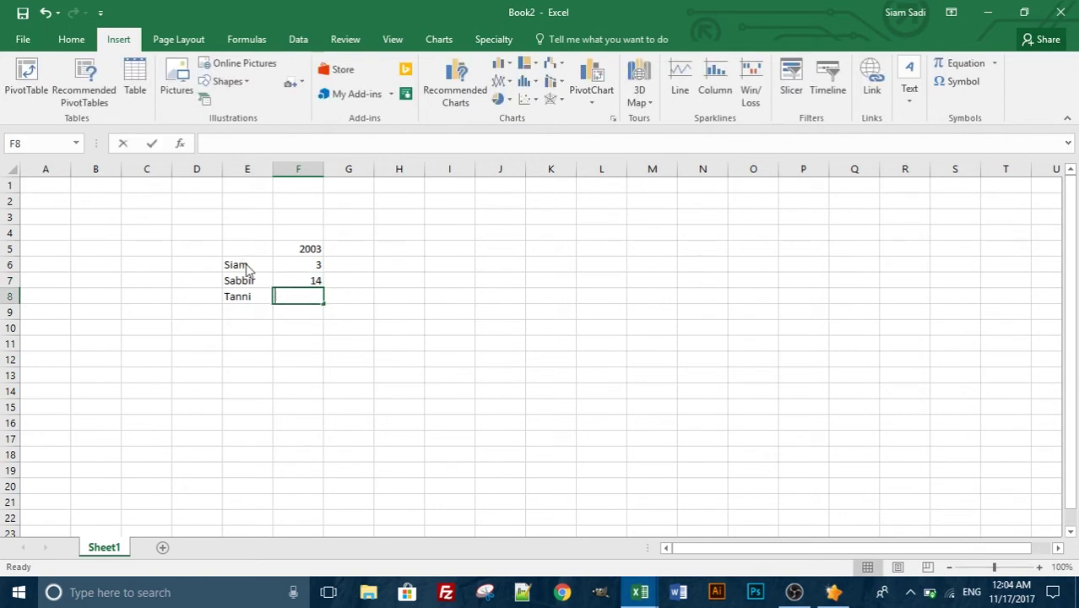
text(16)
key(Tab)
key(Up)
key(Up)
key(Up)
text(2004)
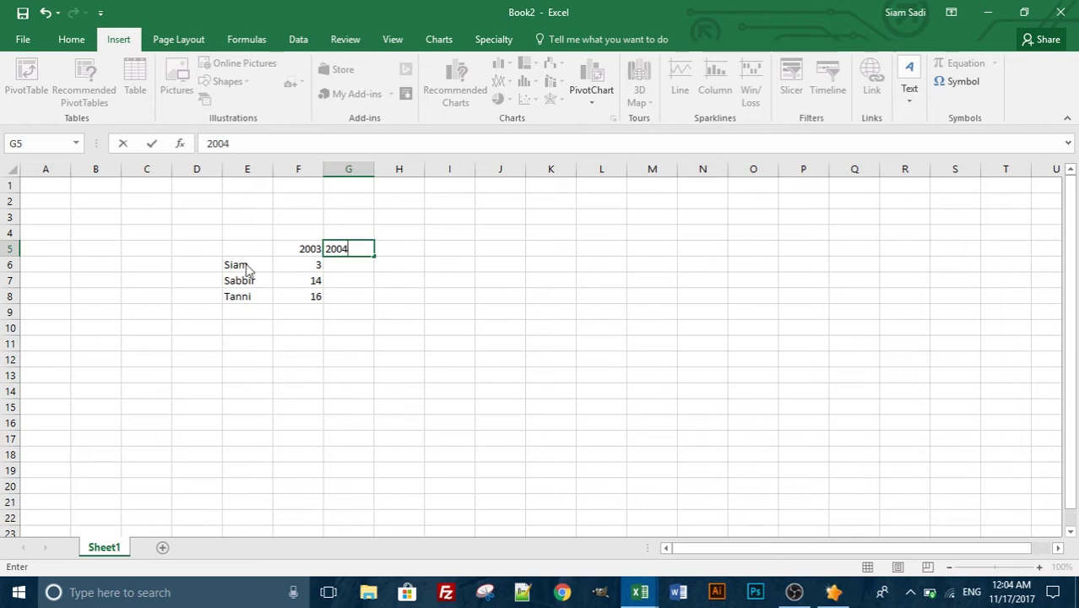
key(Tab)
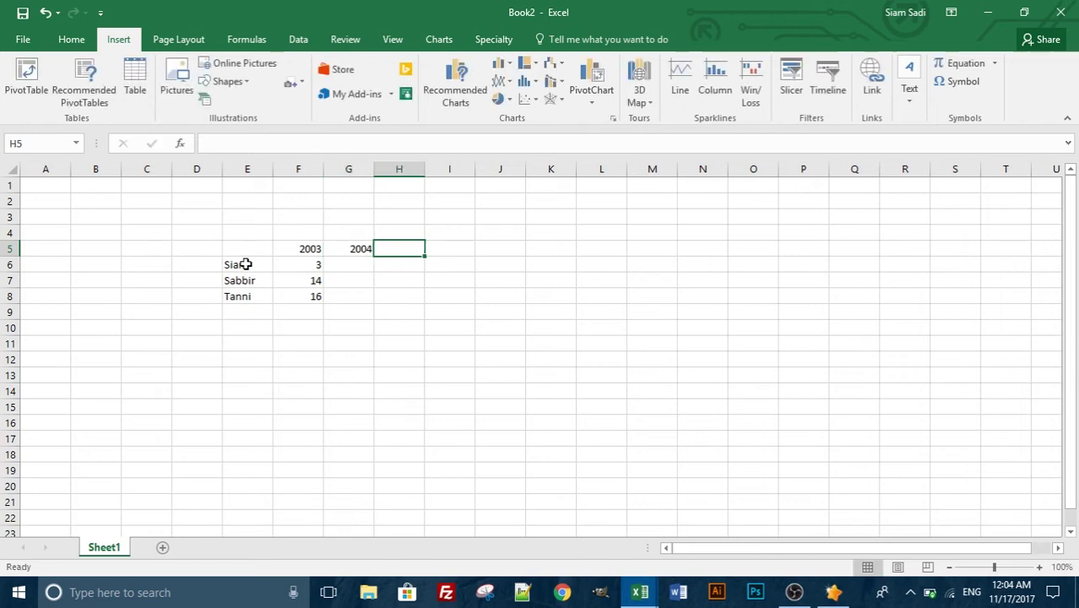
Fill the year headers across G5:J5 as a series up to 2007
click(306, 246)
drag(324, 255, 507, 245)
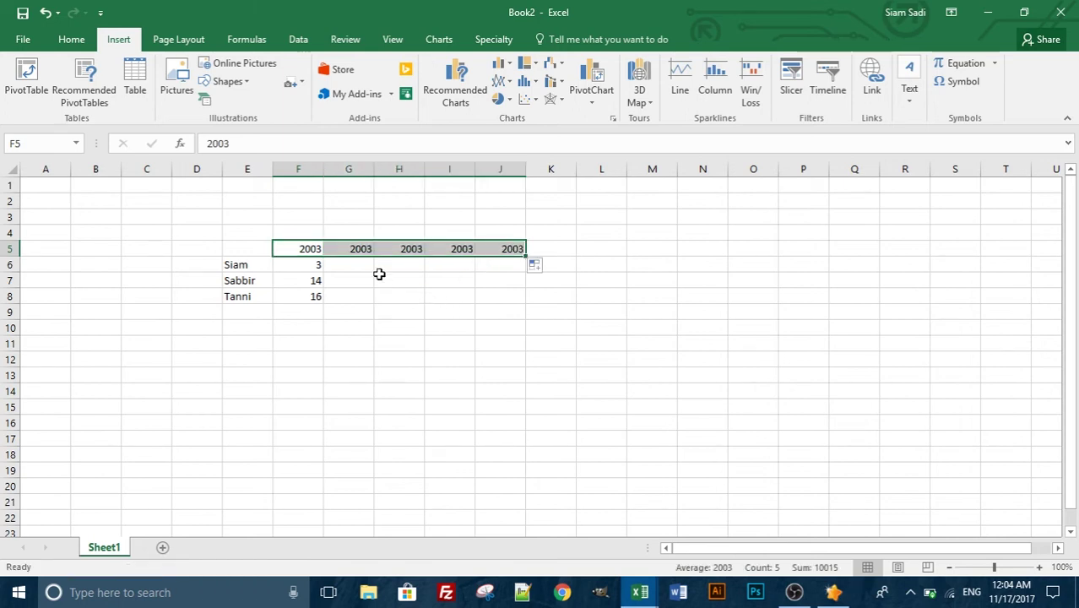
click(528, 266)
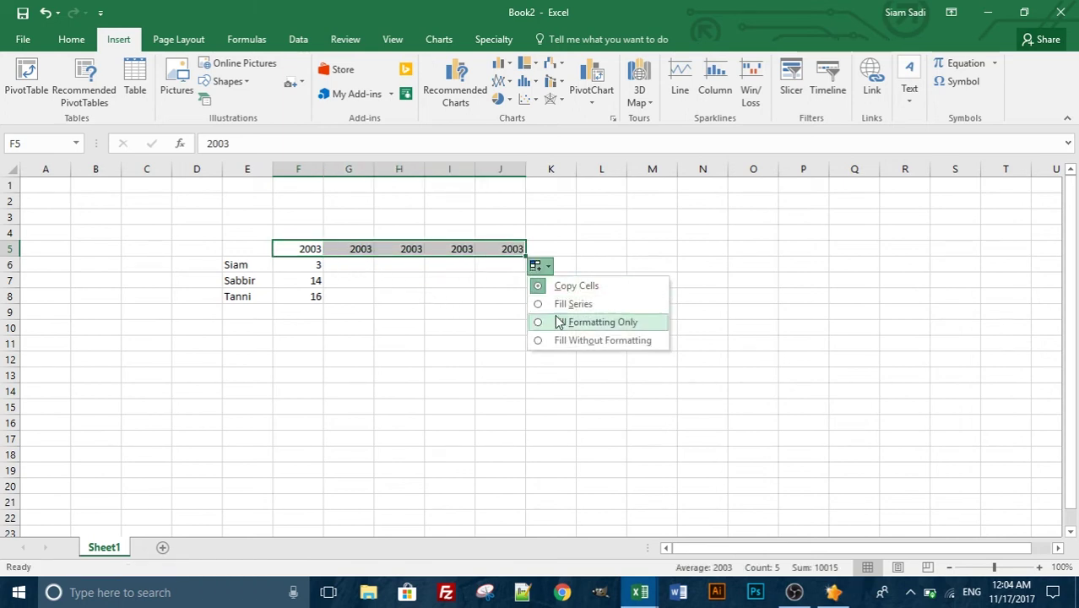
click(573, 304)
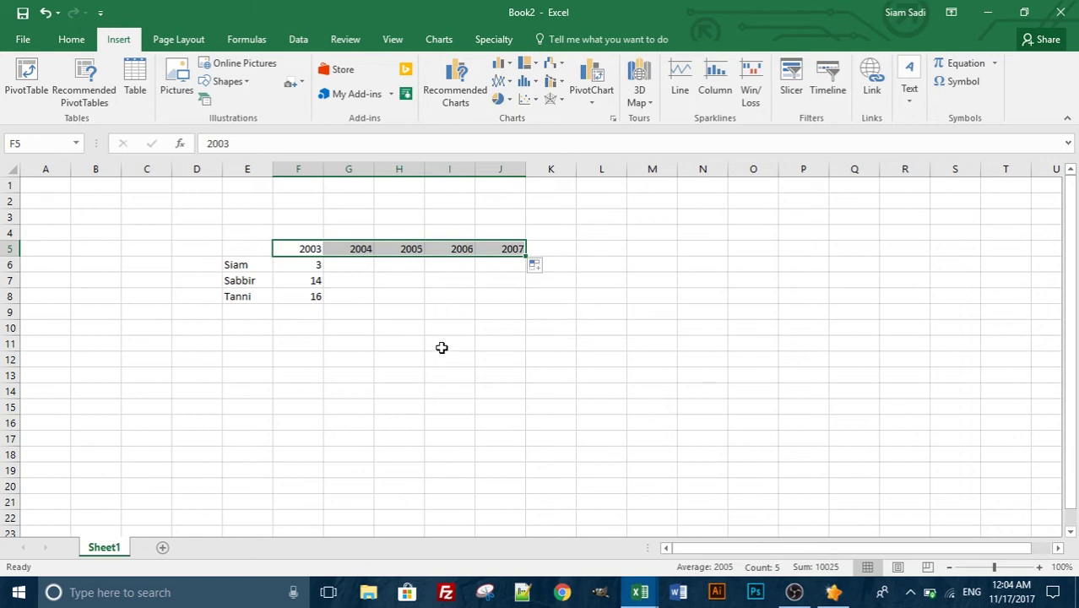
click(503, 247)
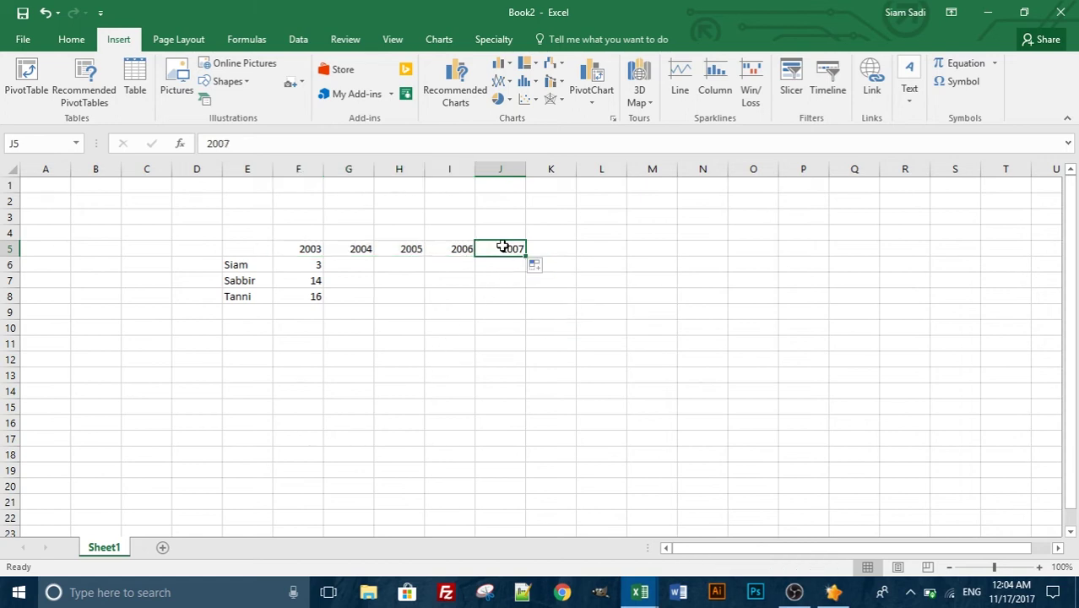
Fill row 6 across G6:J6 as the increasing series 3–7
click(350, 267)
click(304, 265)
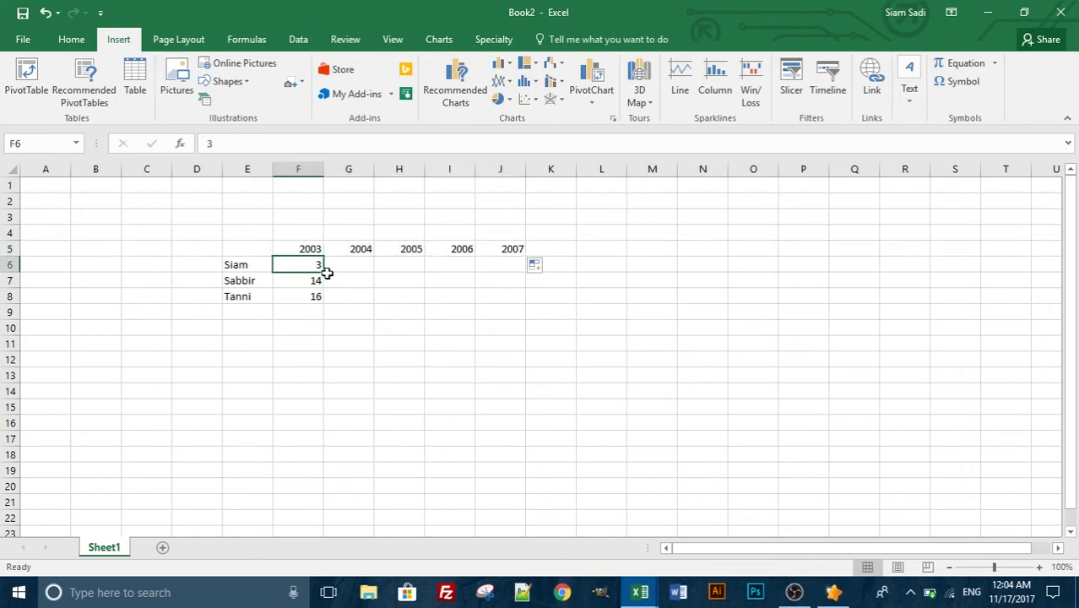
mouse_move(327, 273)
mouse_down()
mouse_move(441, 277)
mouse_move(308, 268)
mouse_move(509, 271)
mouse_up()
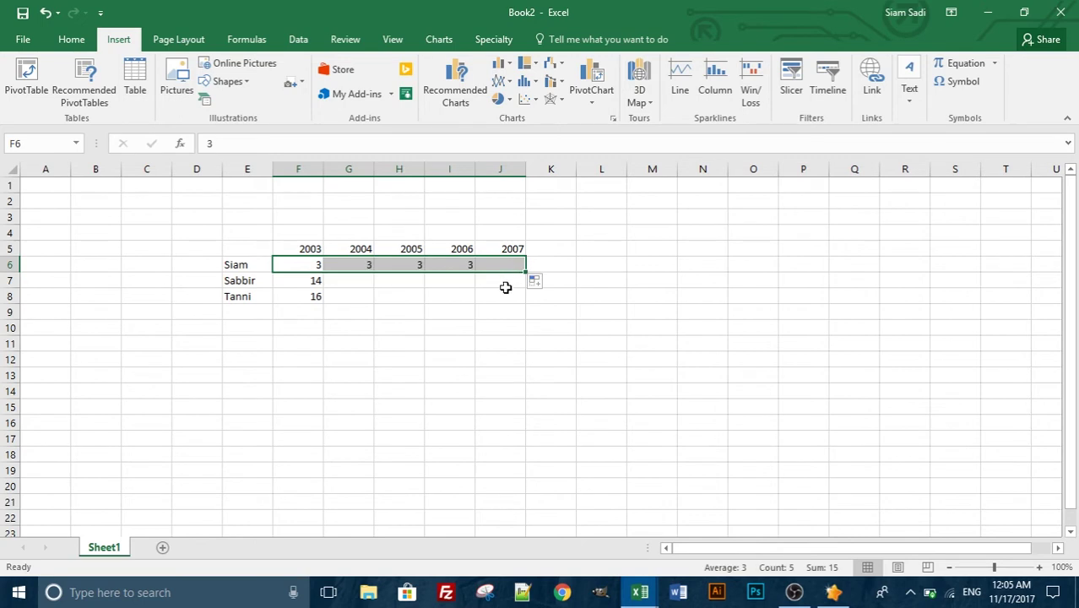
click(534, 281)
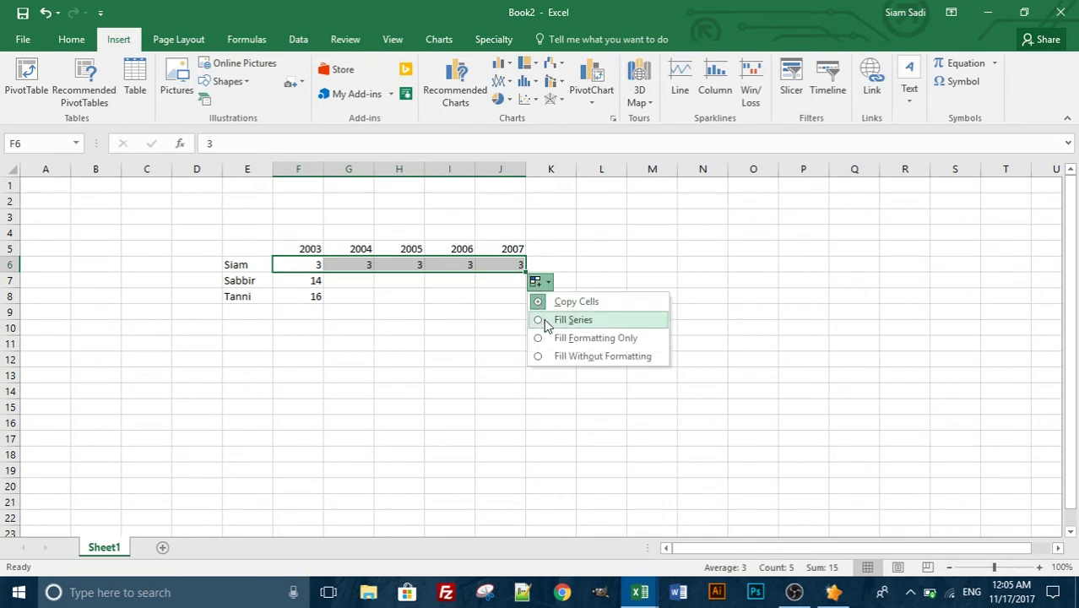
click(541, 318)
Fill rows 7 and 8 as the series 14–18 and 16–20
click(306, 285)
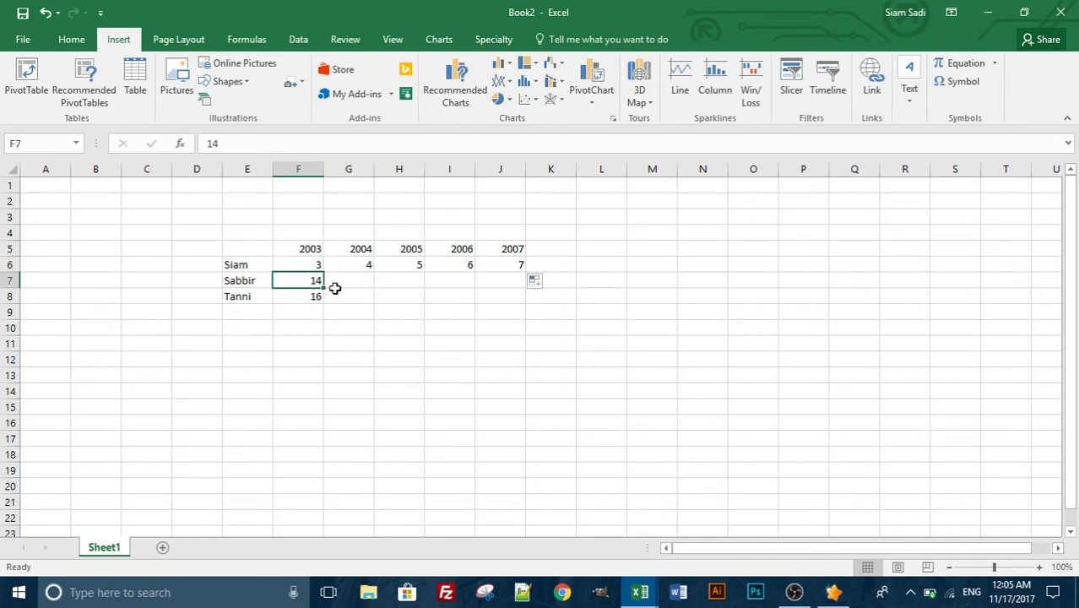
drag(323, 287, 518, 284)
click(540, 298)
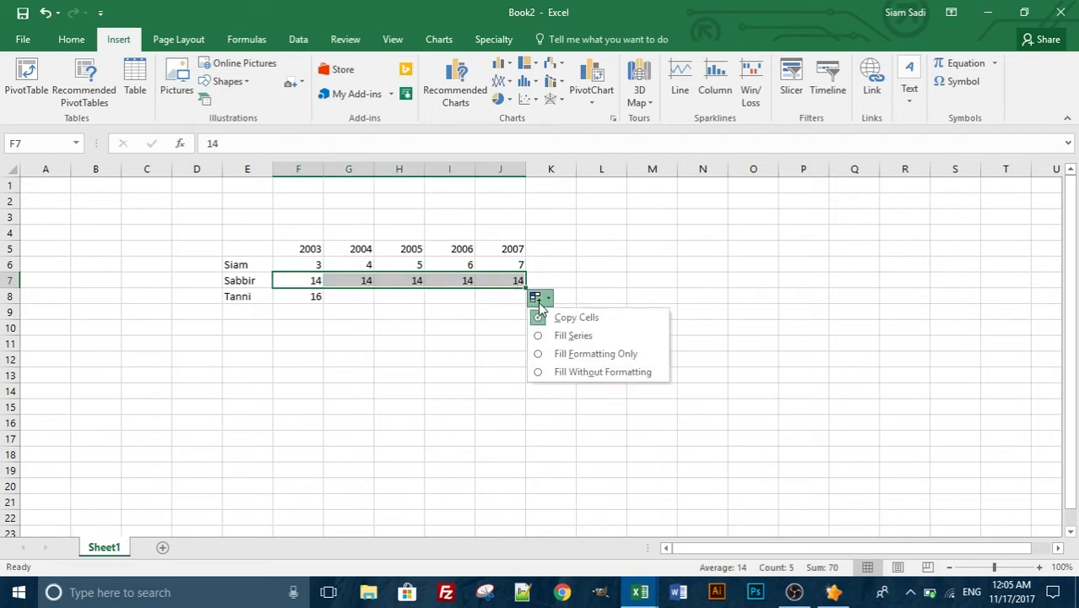
click(550, 336)
click(305, 294)
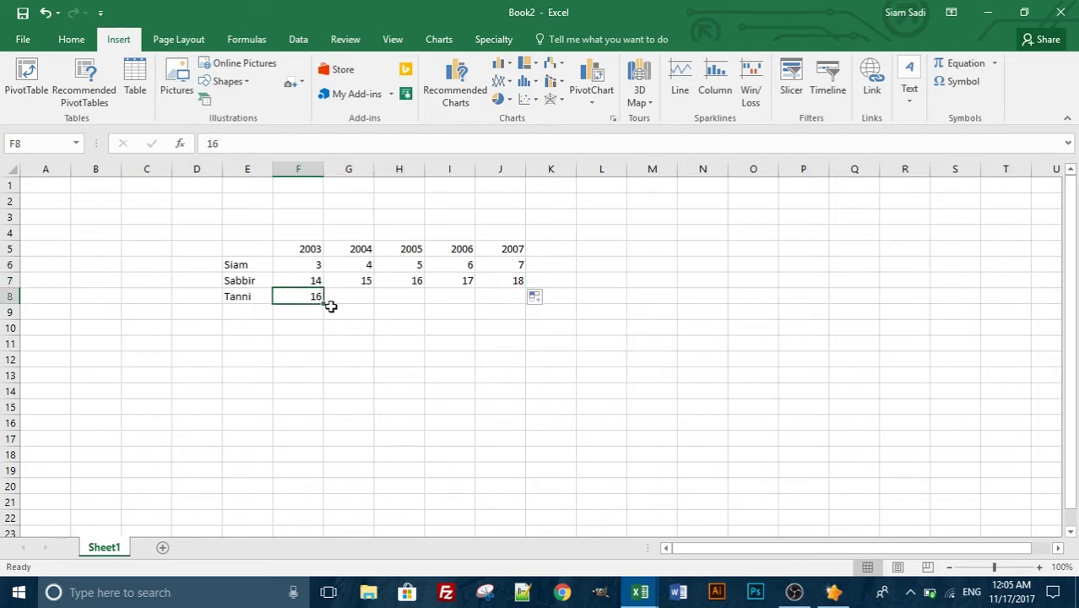
drag(329, 310, 525, 308)
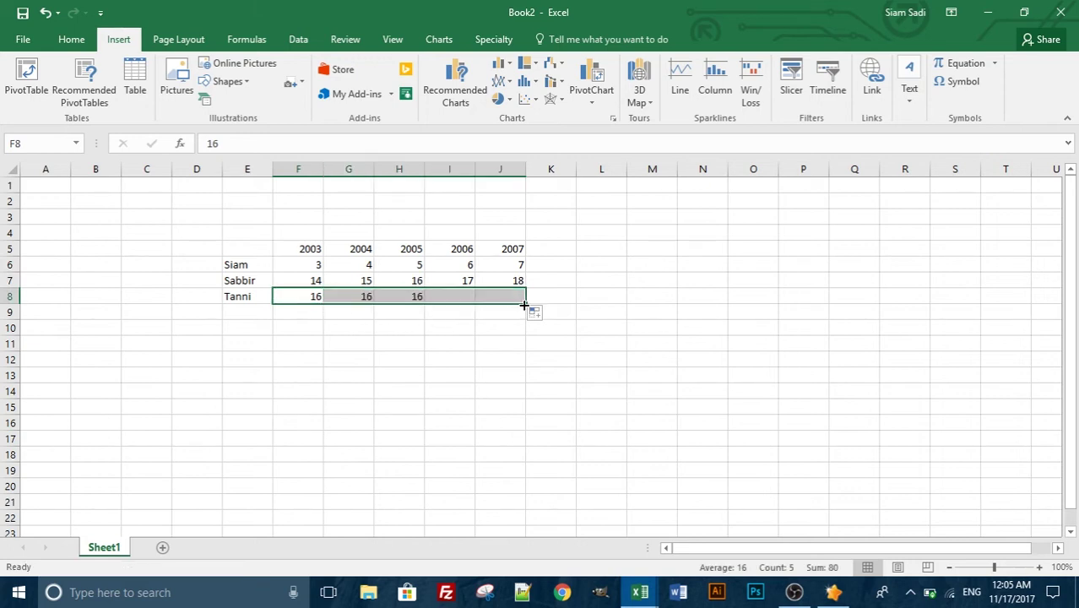
click(537, 314)
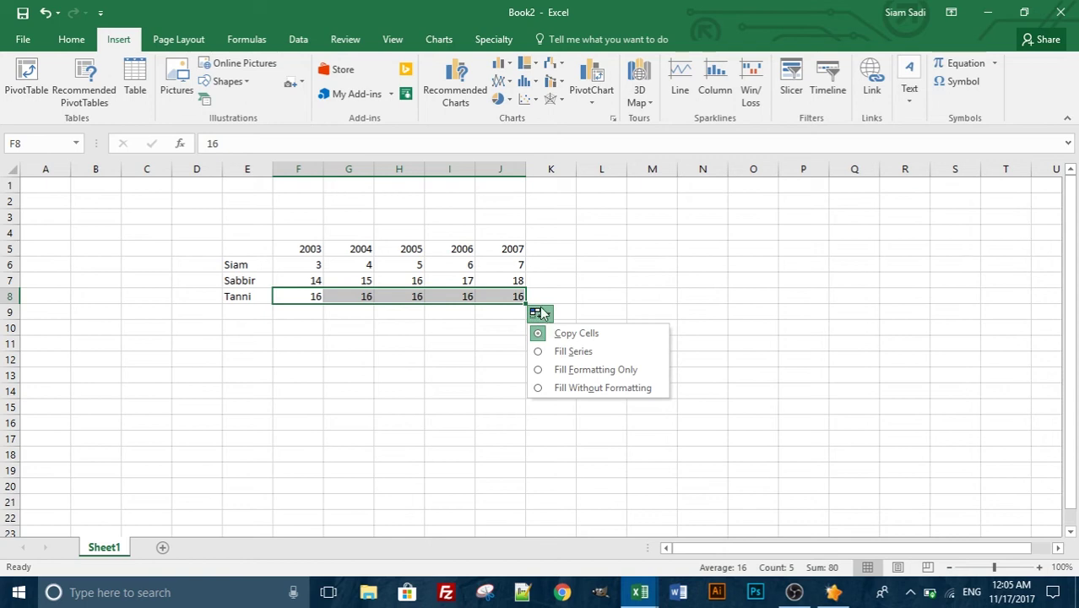
click(539, 352)
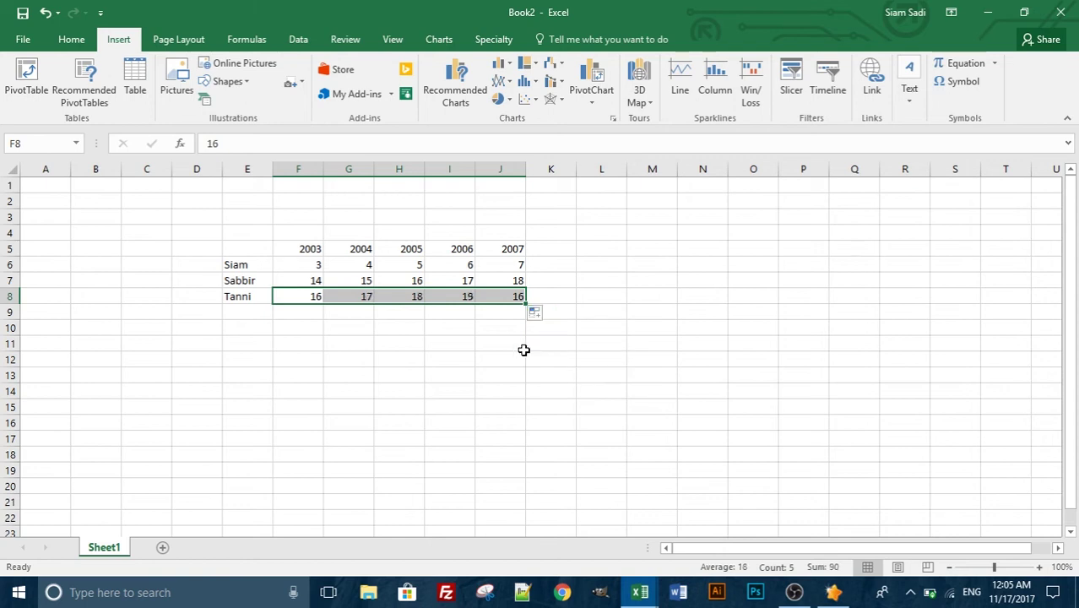
click(557, 280)
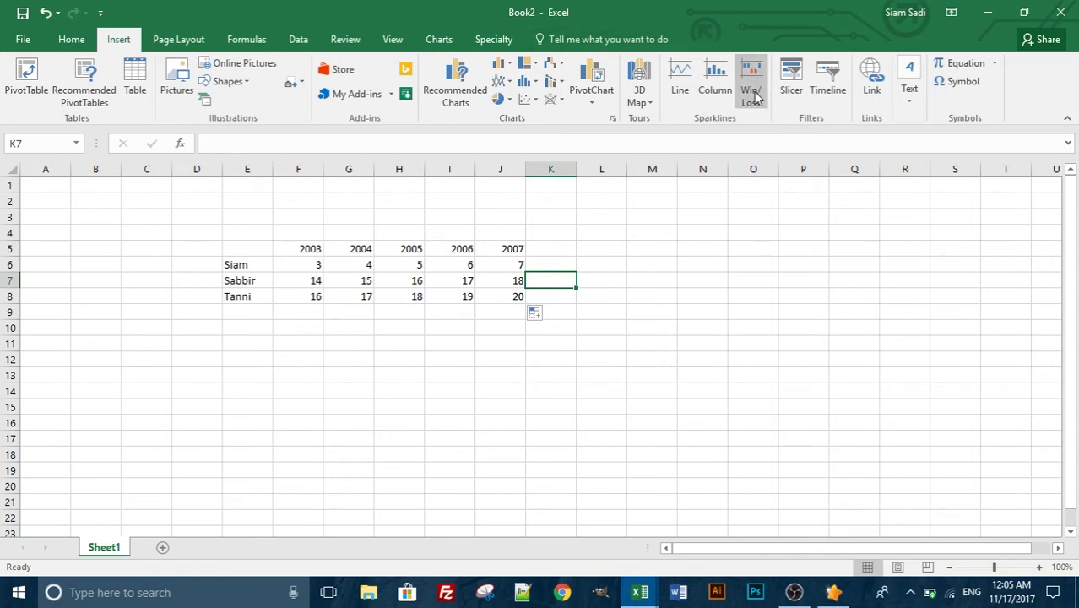
Insert line sparklines with data range F6:J8 and location range K6:K8
click(681, 91)
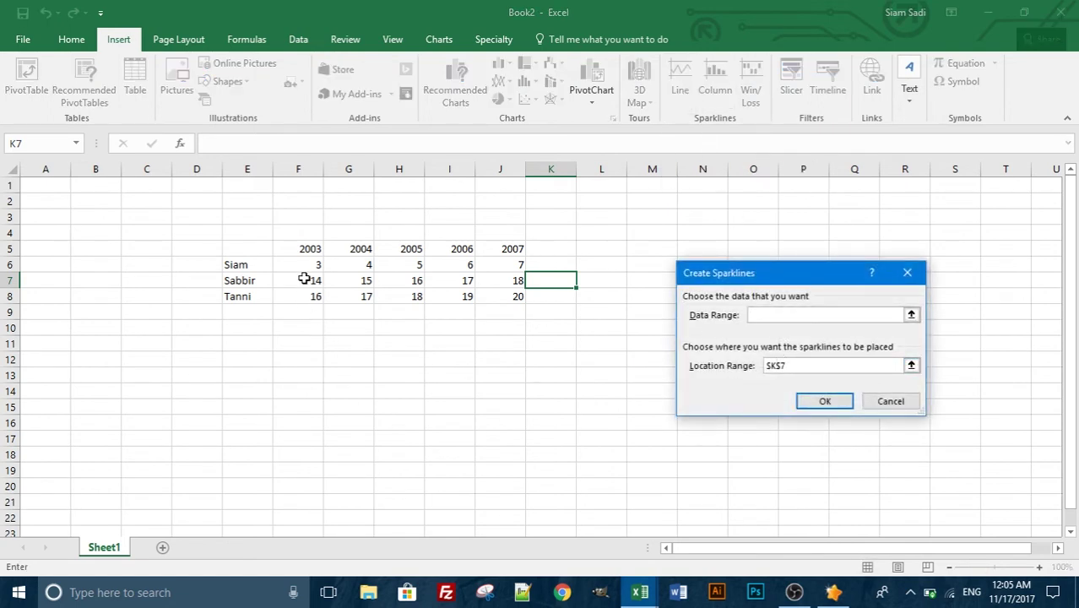
drag(300, 265, 505, 297)
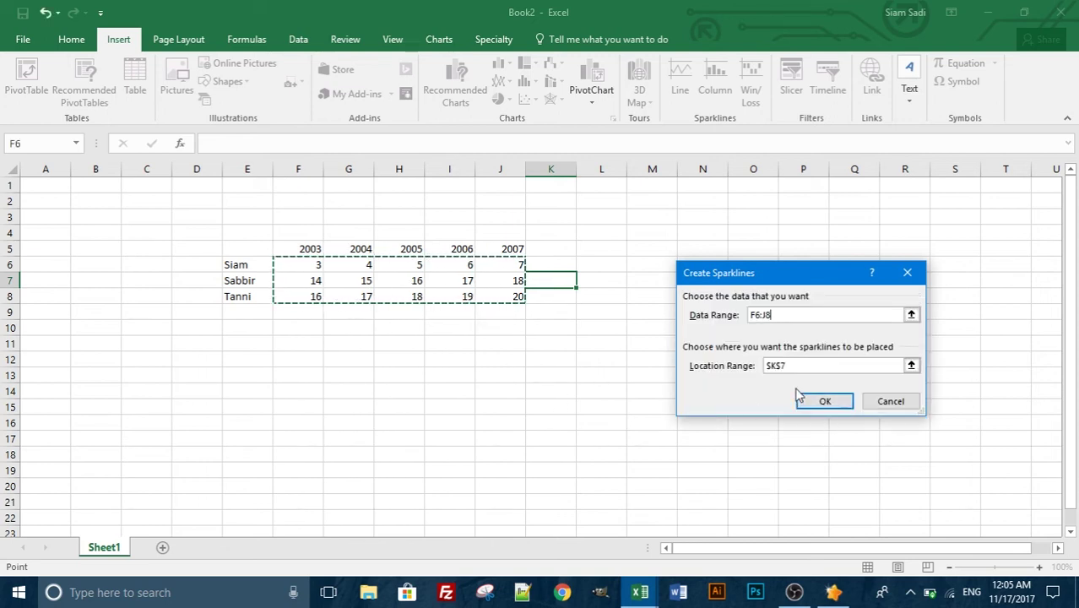
mouse_move(554, 269)
mouse_down()
mouse_move(551, 293)
mouse_move(554, 279)
mouse_up()
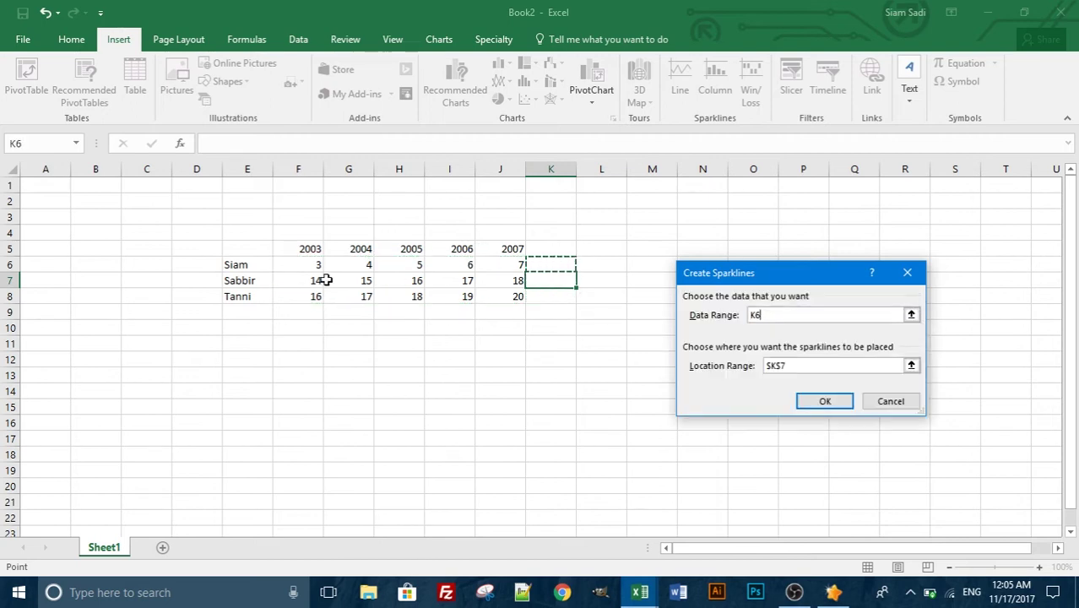
drag(294, 266, 521, 299)
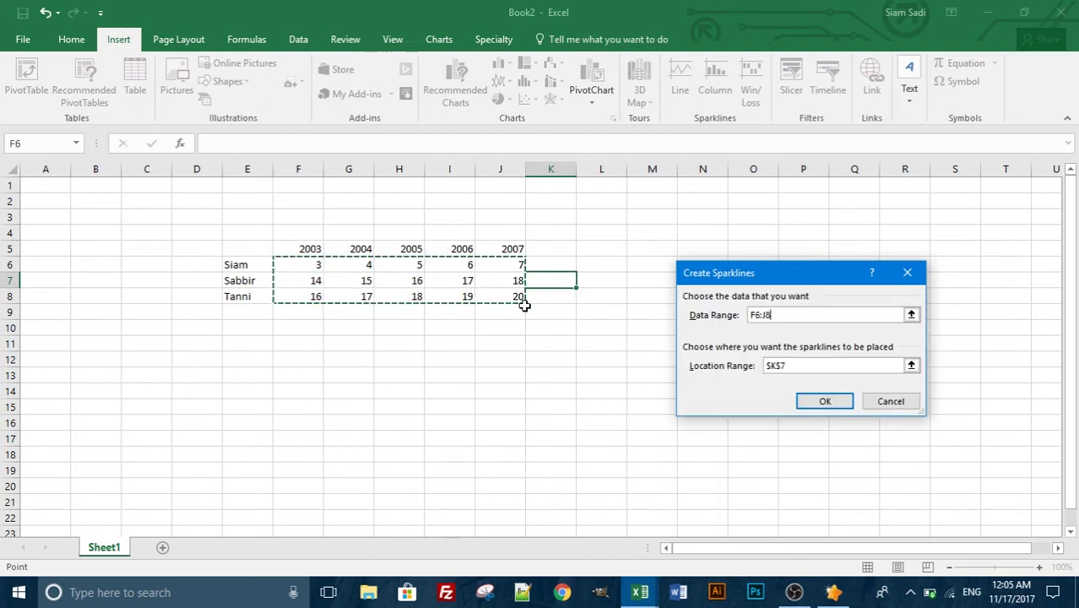
click(798, 366)
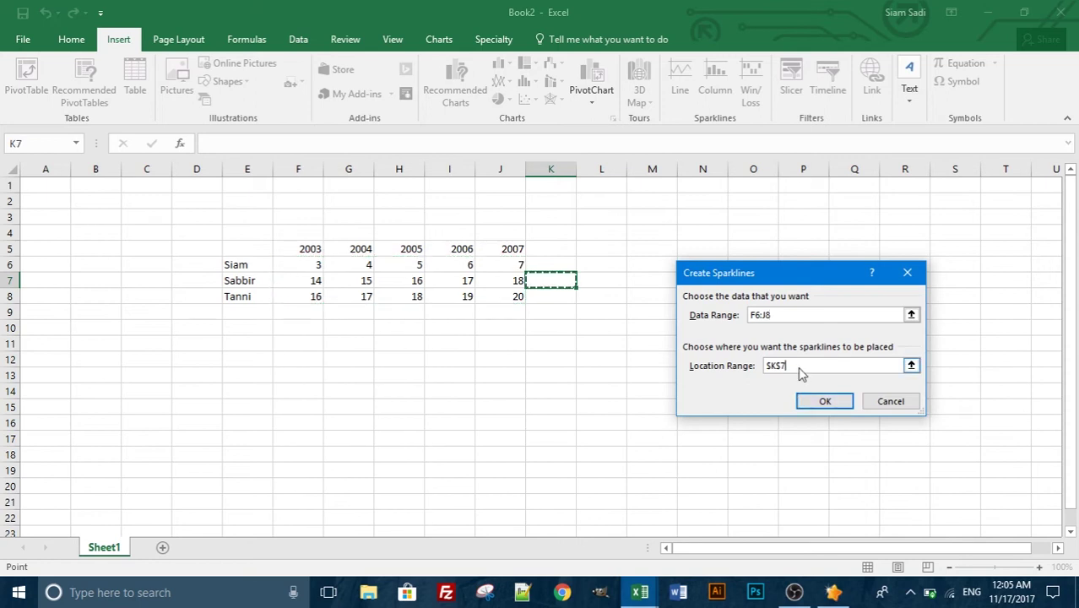
click(549, 267)
drag(555, 274, 557, 301)
click(832, 400)
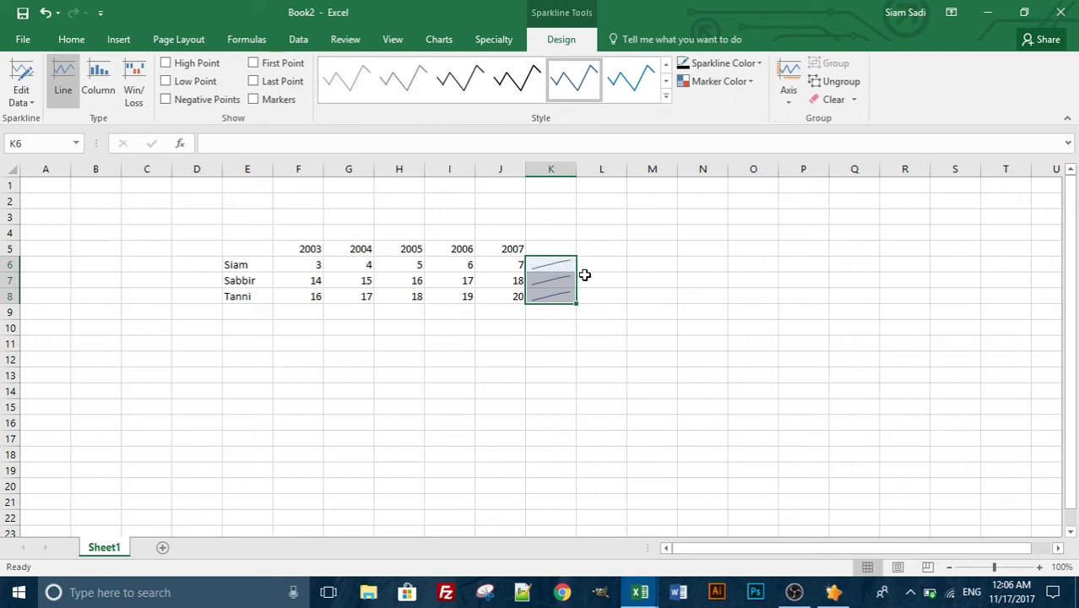
Widen column K and change the 2004 value in G6 to 10
drag(578, 172, 780, 172)
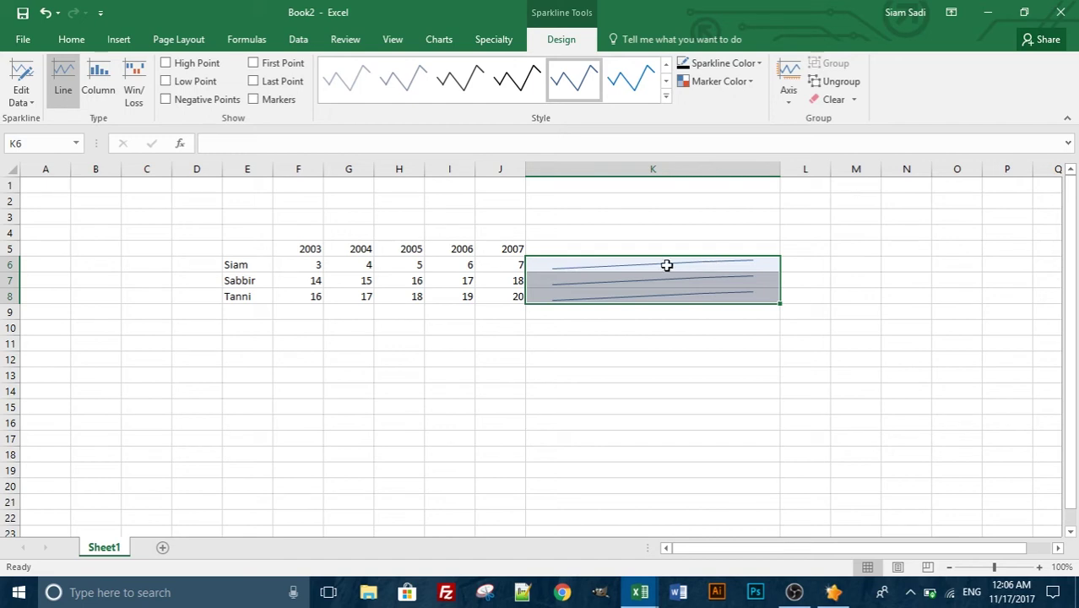
click(355, 266)
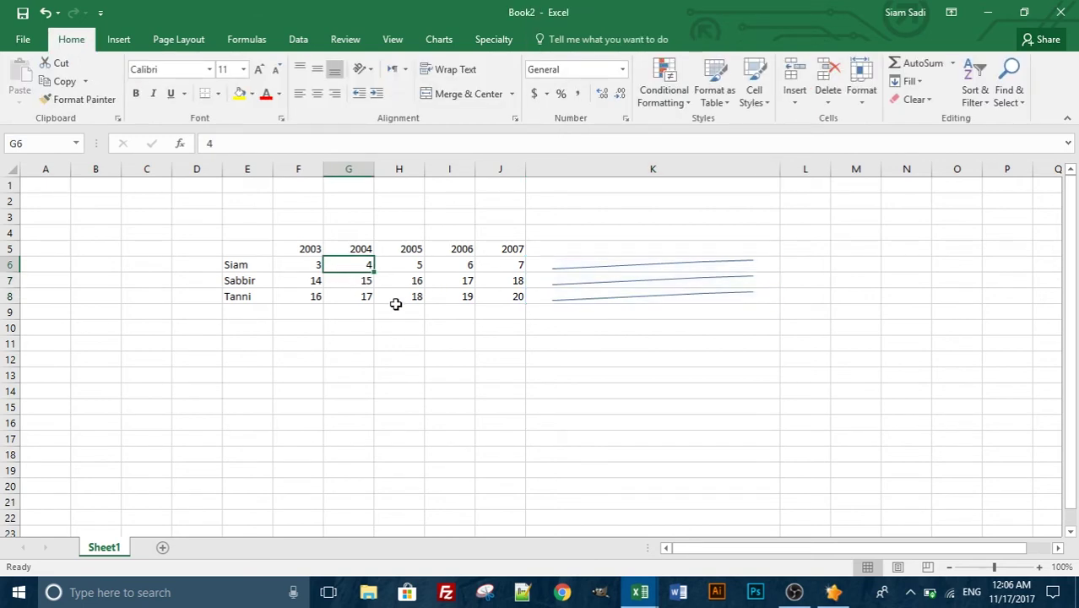
text(10)
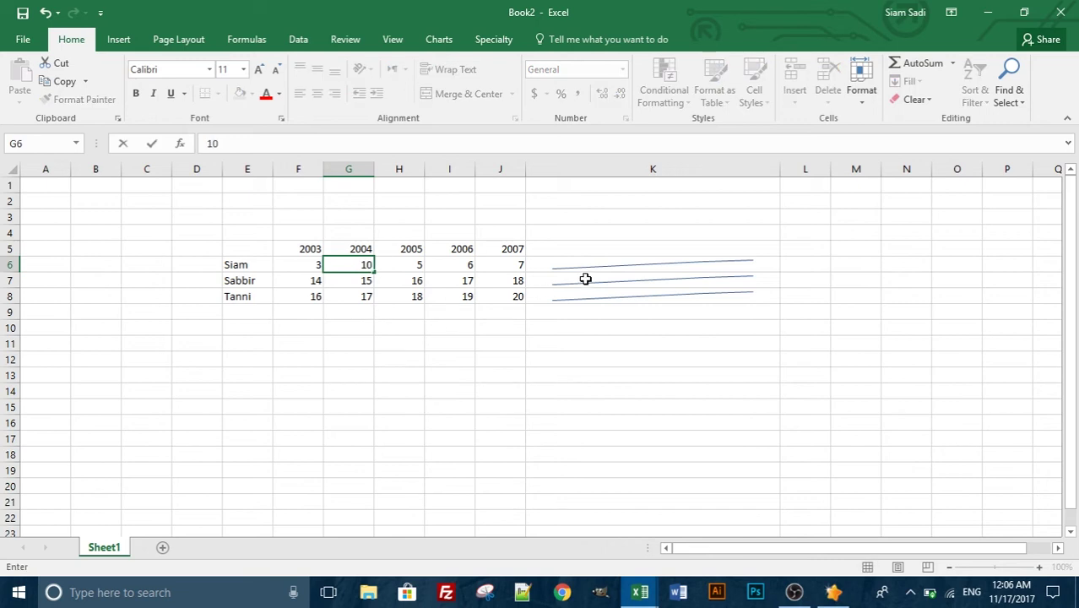
click(493, 328)
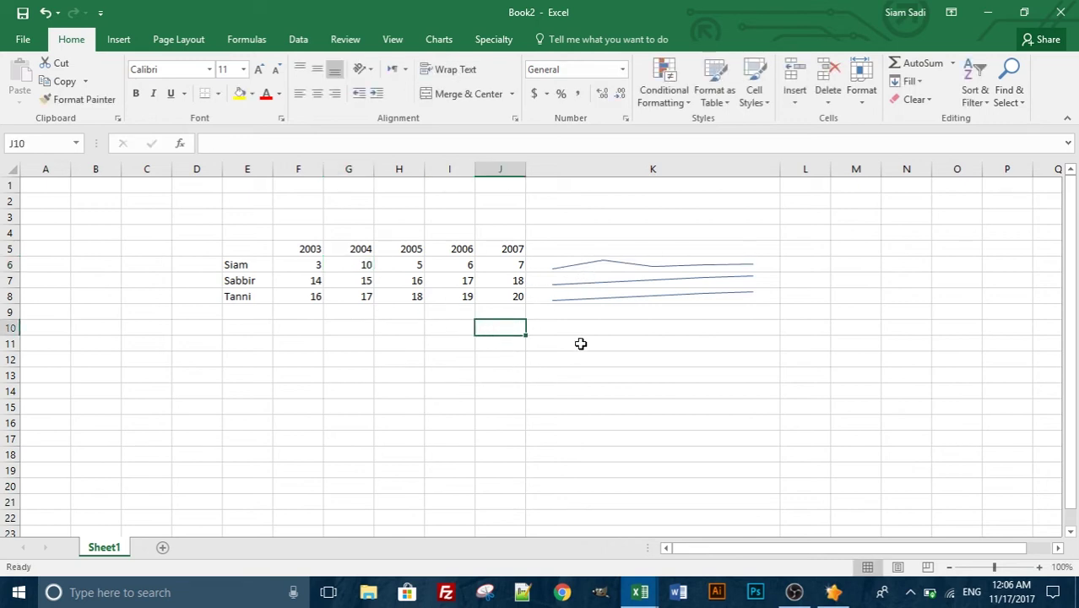
Select the sparkline group in K6:K8
click(651, 274)
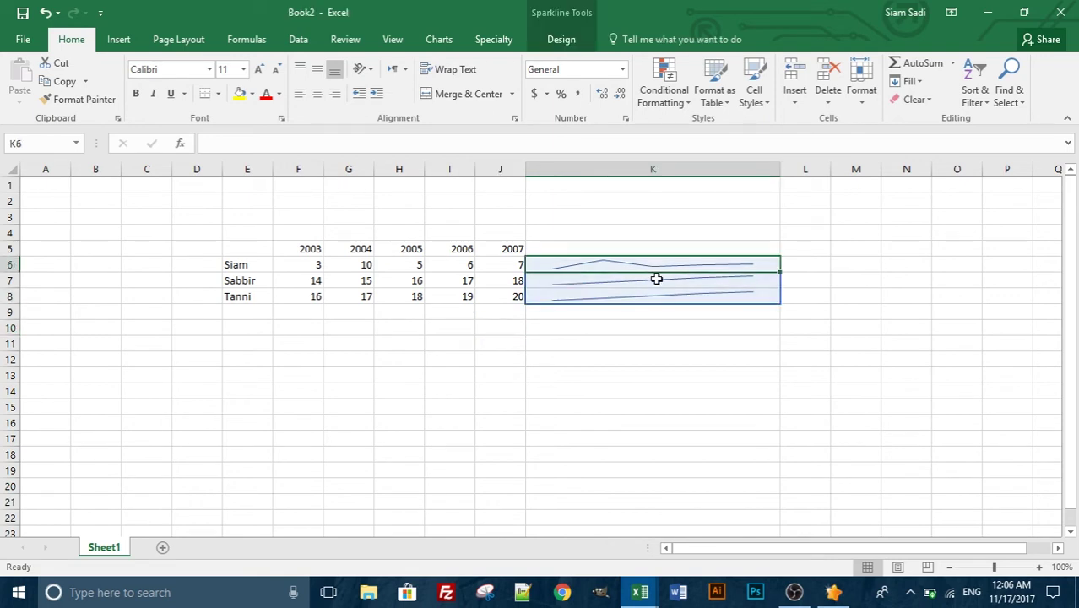
mouse_move(662, 265)
mouse_down()
mouse_move(655, 296)
mouse_move(654, 274)
mouse_up()
click(653, 266)
click(644, 286)
click(656, 310)
click(660, 278)
click(661, 296)
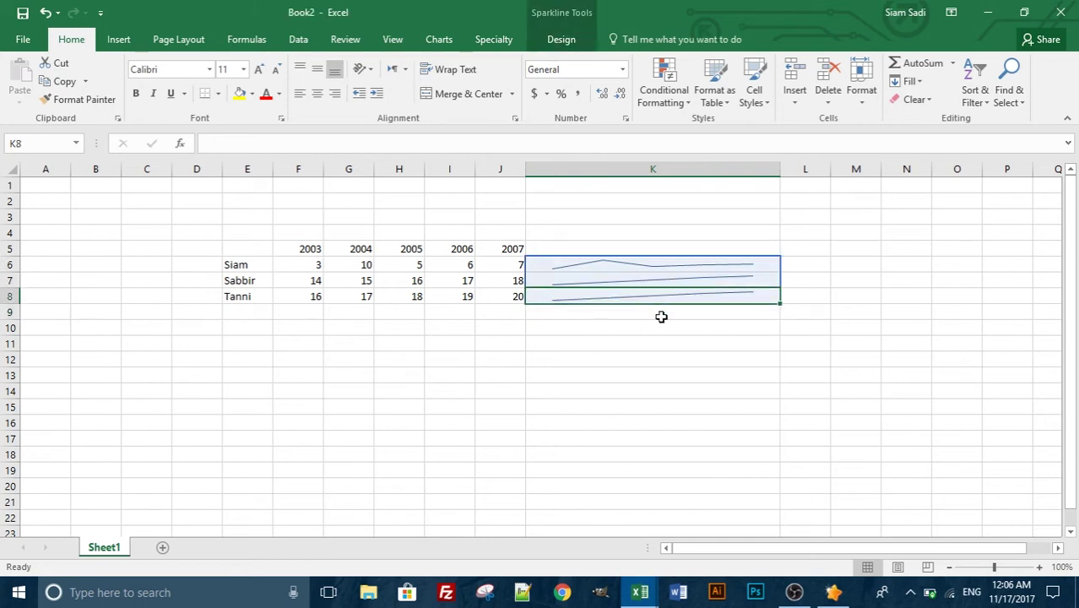
click(660, 327)
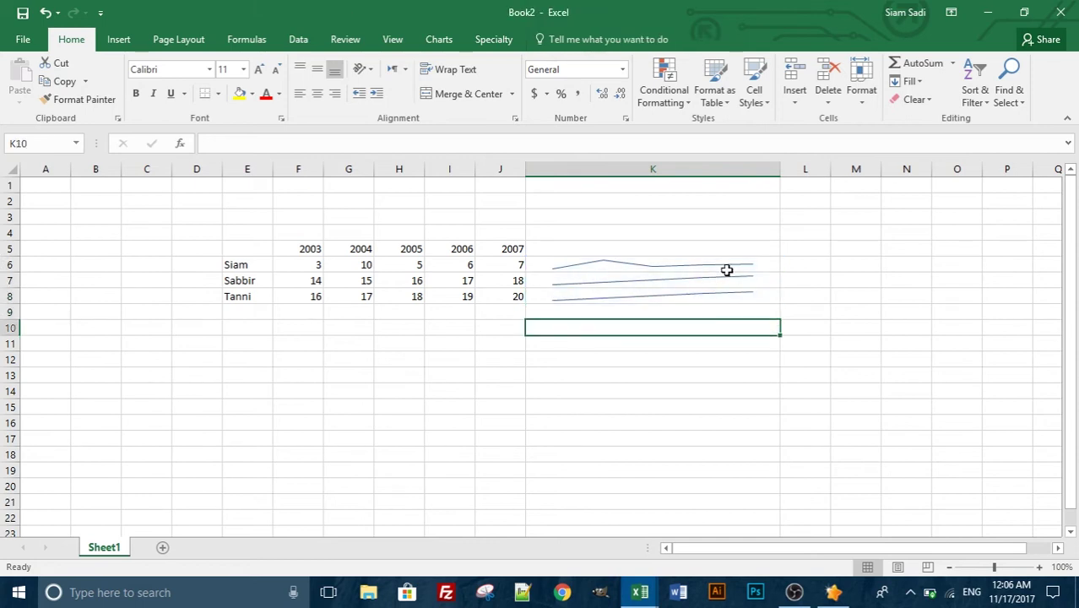
click(614, 268)
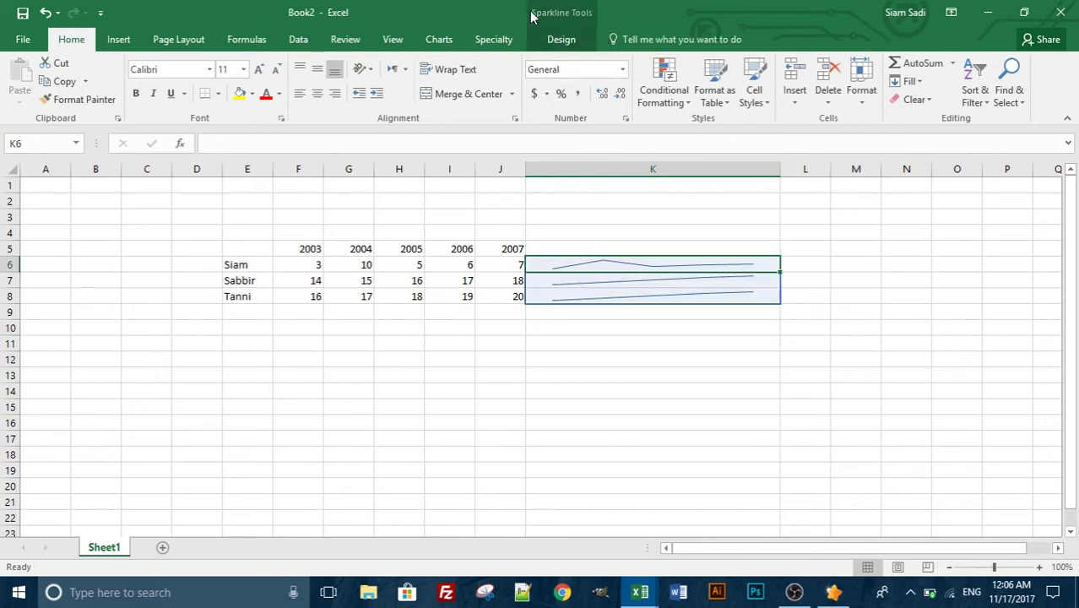
Switch the K6:K8 sparklines to Column type, then to Win/Loss type
click(564, 40)
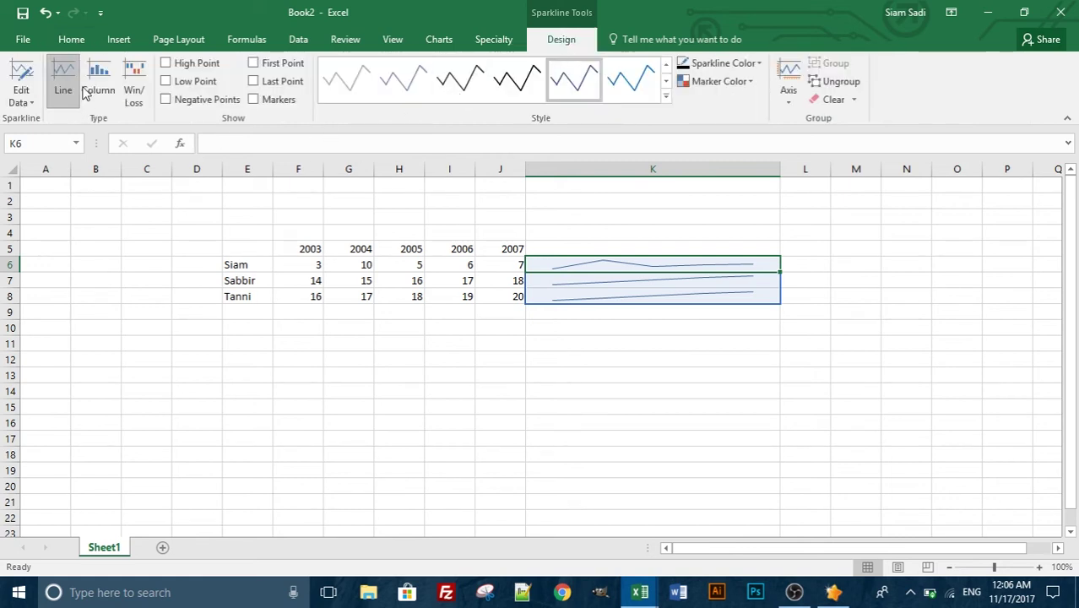
click(98, 84)
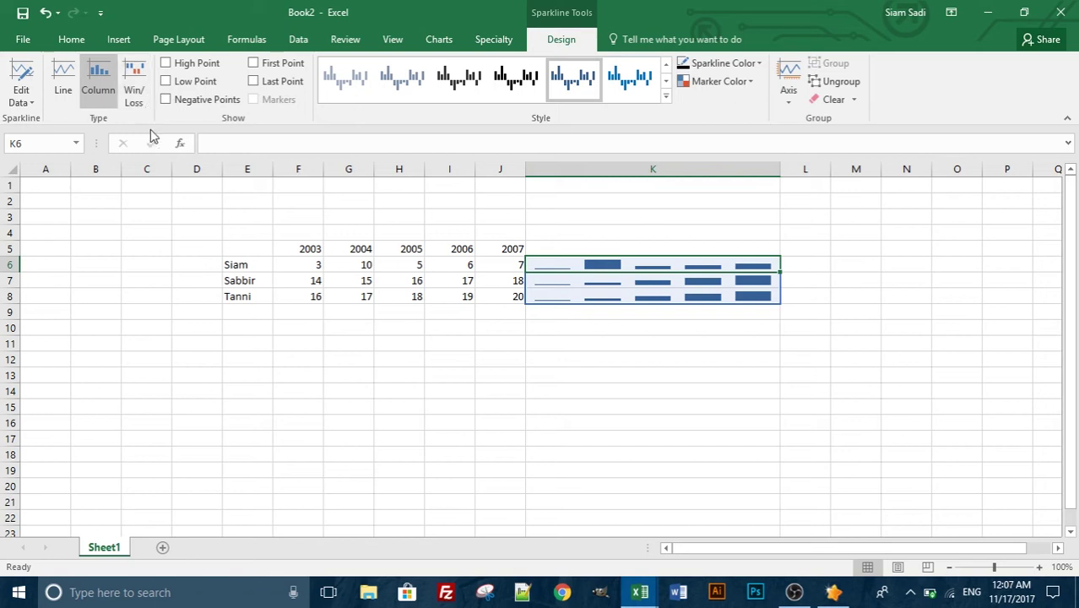
click(135, 95)
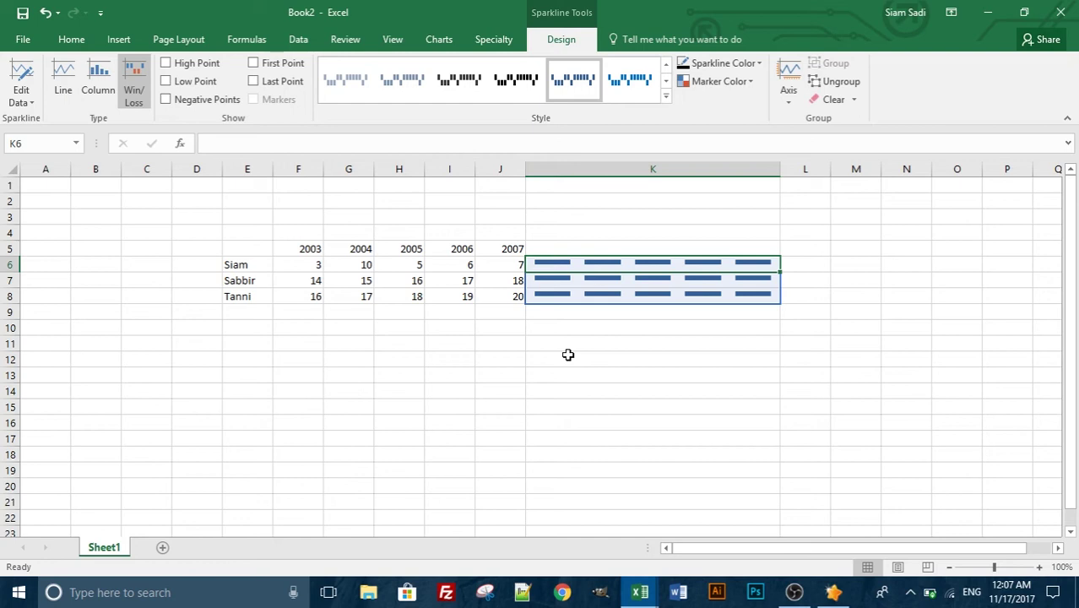
click(313, 264)
click(346, 266)
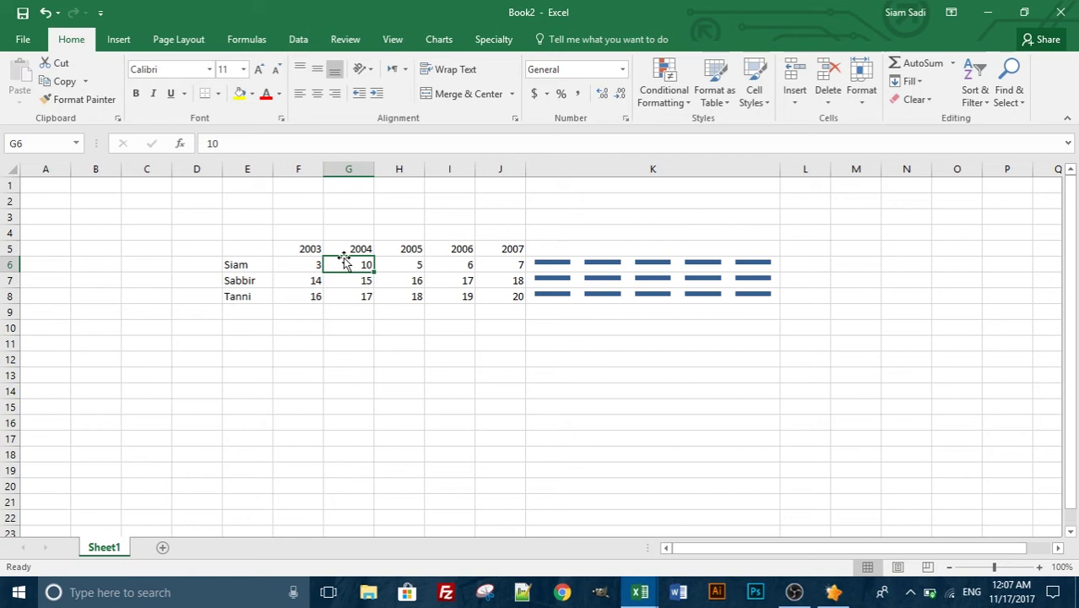
Enter -6 in G6 and 0 in H6
text(-6)
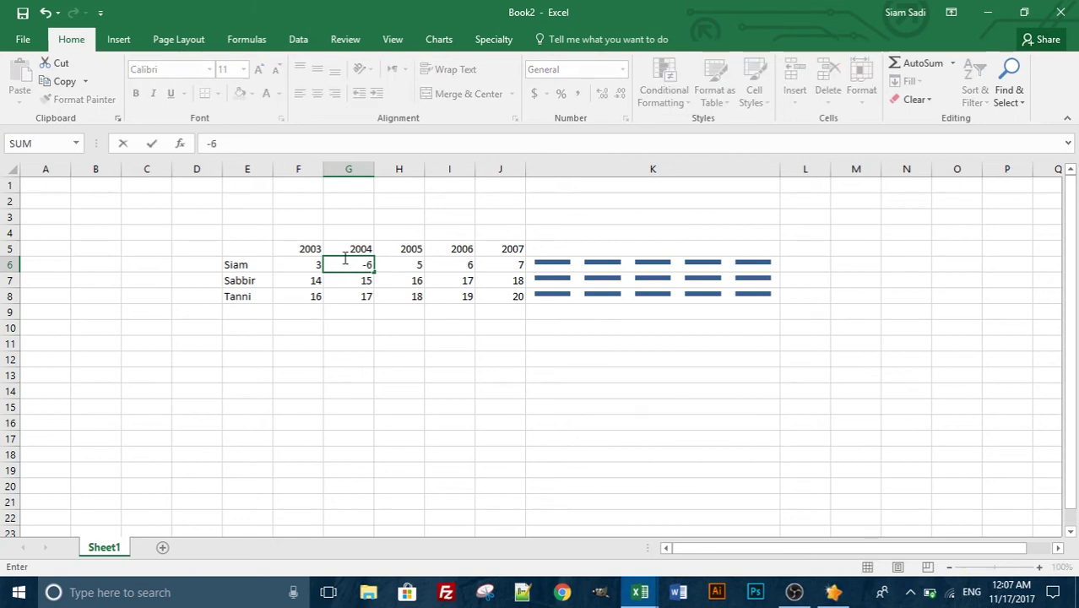
click(407, 264)
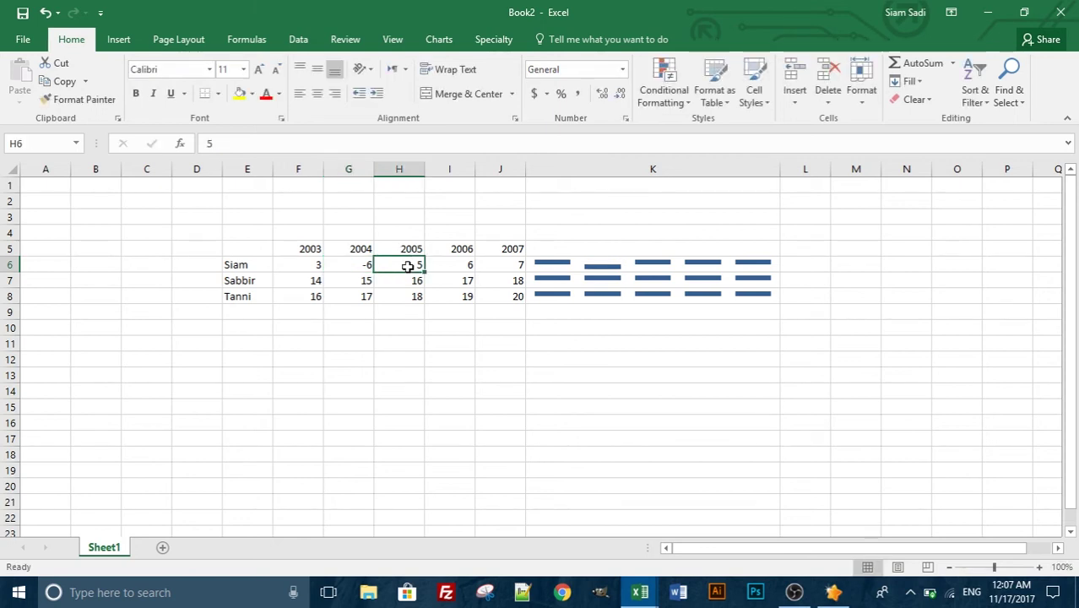
text(0)
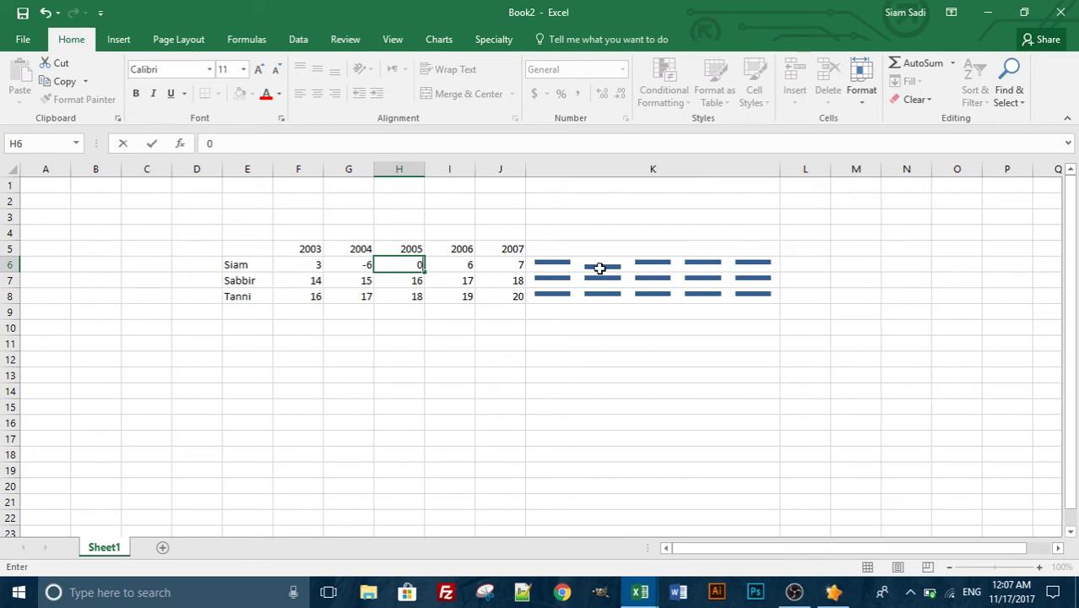
click(445, 265)
click(546, 346)
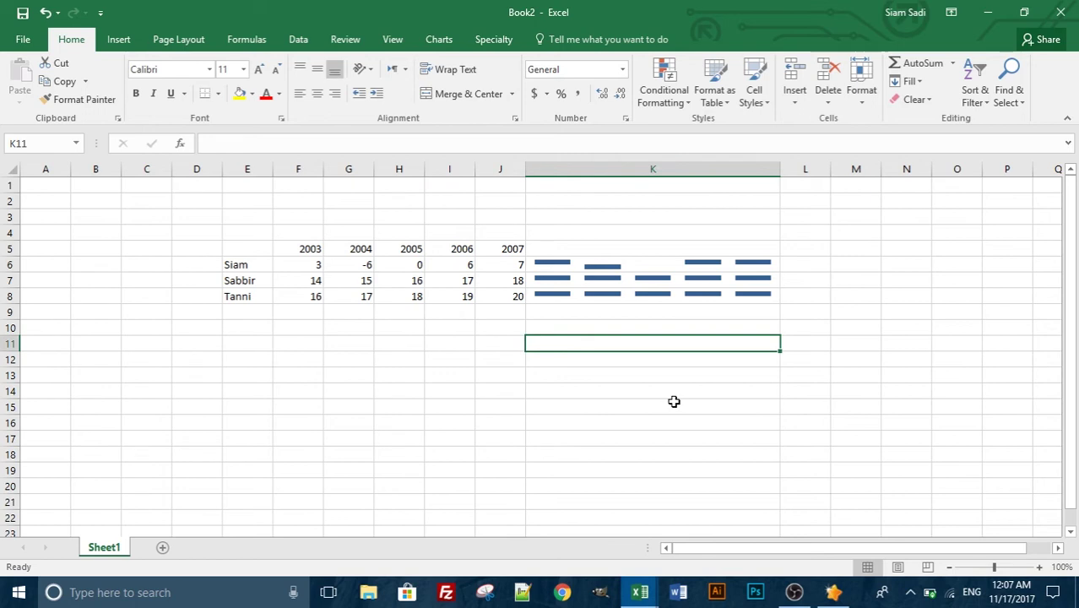
click(348, 265)
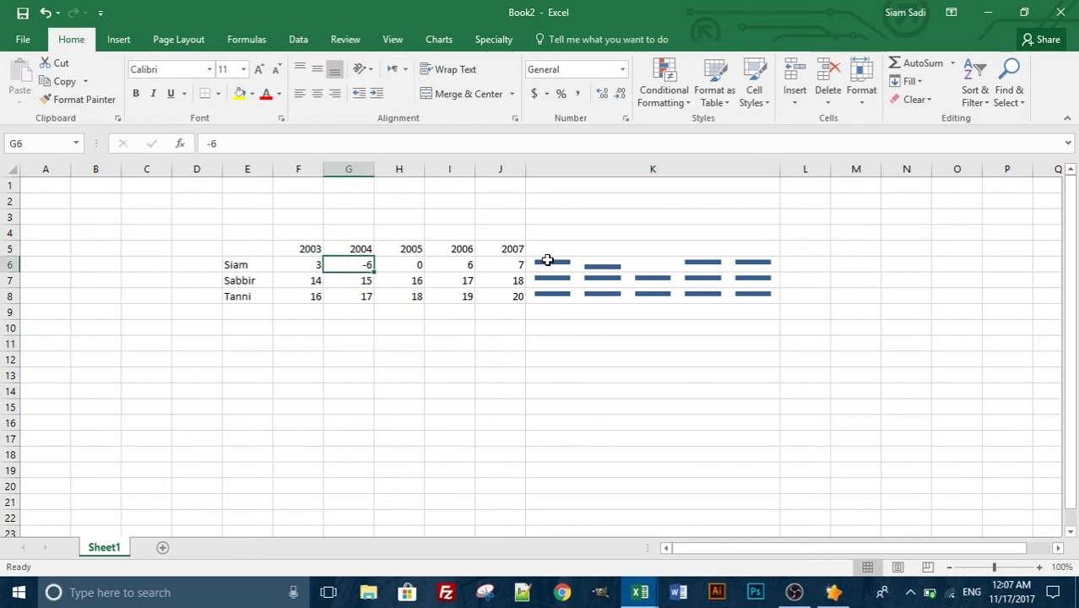
Narrow column K and select the sparkline group in K6:K8
drag(780, 169, 614, 188)
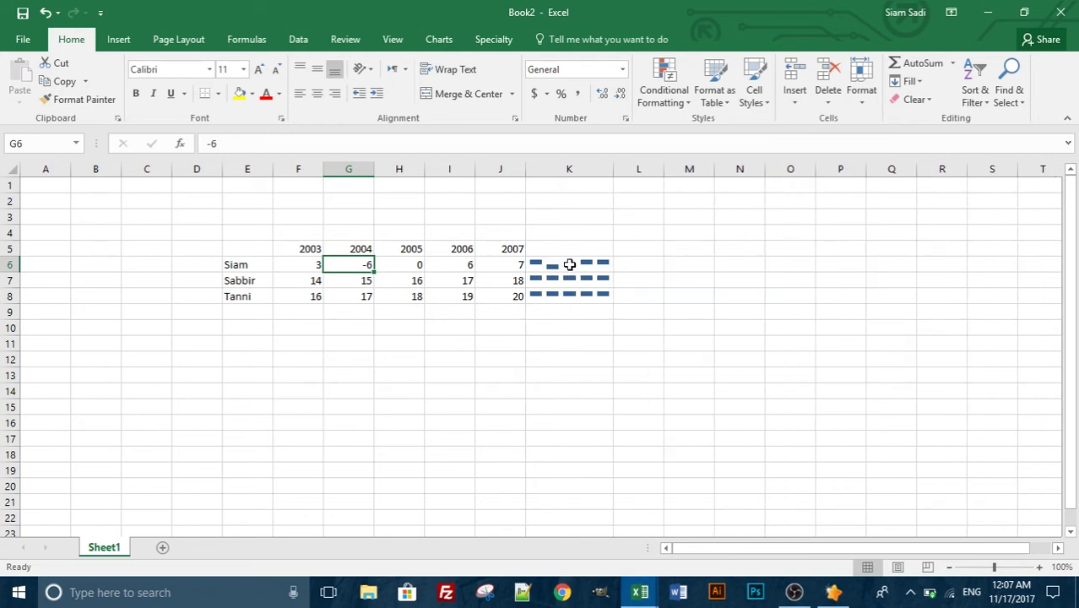
click(416, 266)
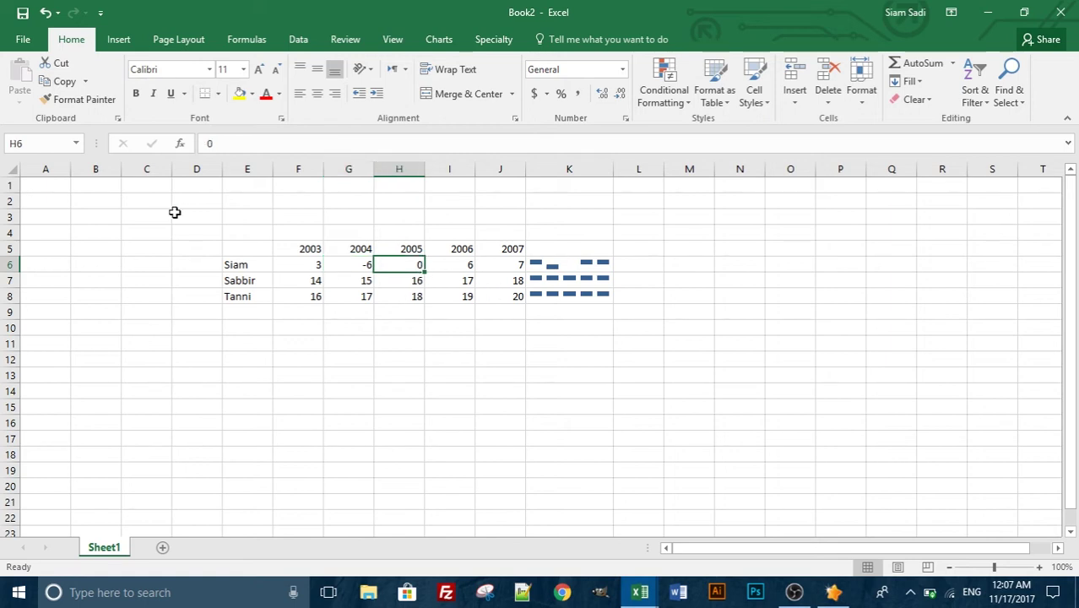
click(570, 278)
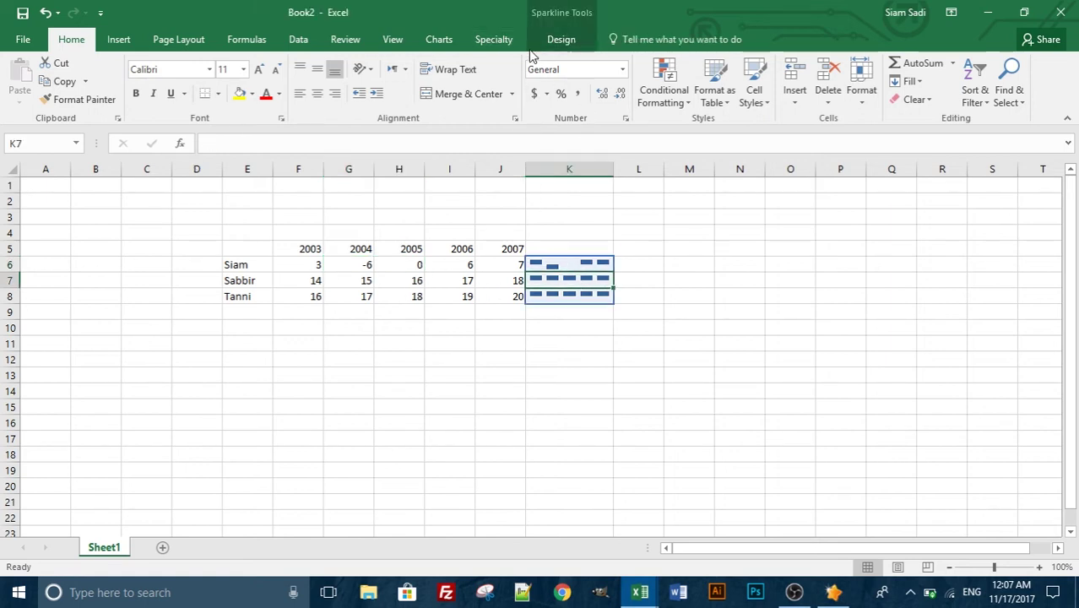
Change the sparklines to Column type
click(556, 42)
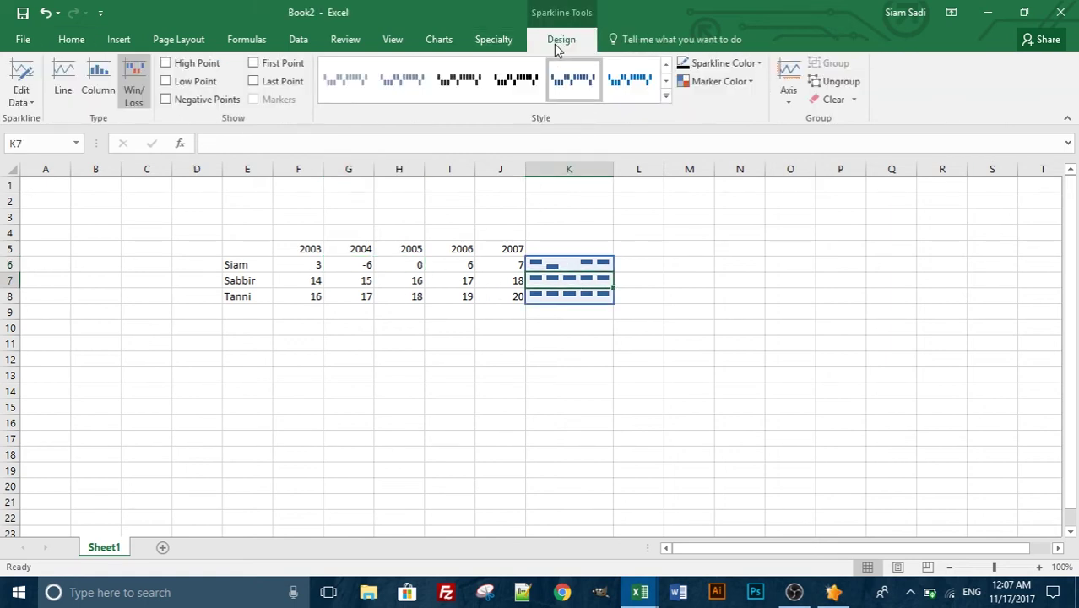
click(66, 82)
click(98, 82)
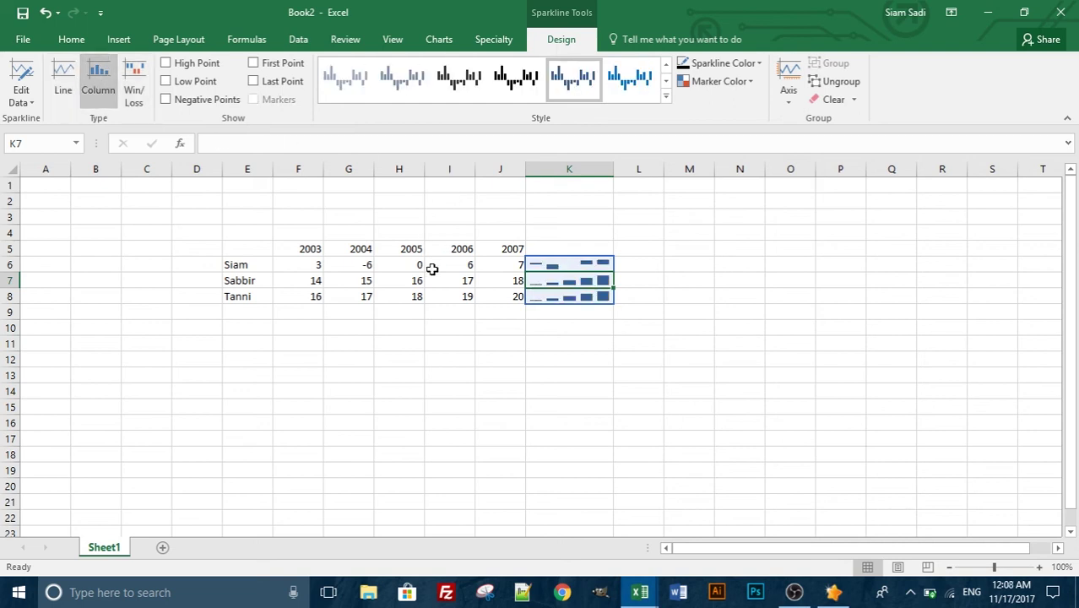
Move the sparkline group's location range to H12:H14
click(25, 102)
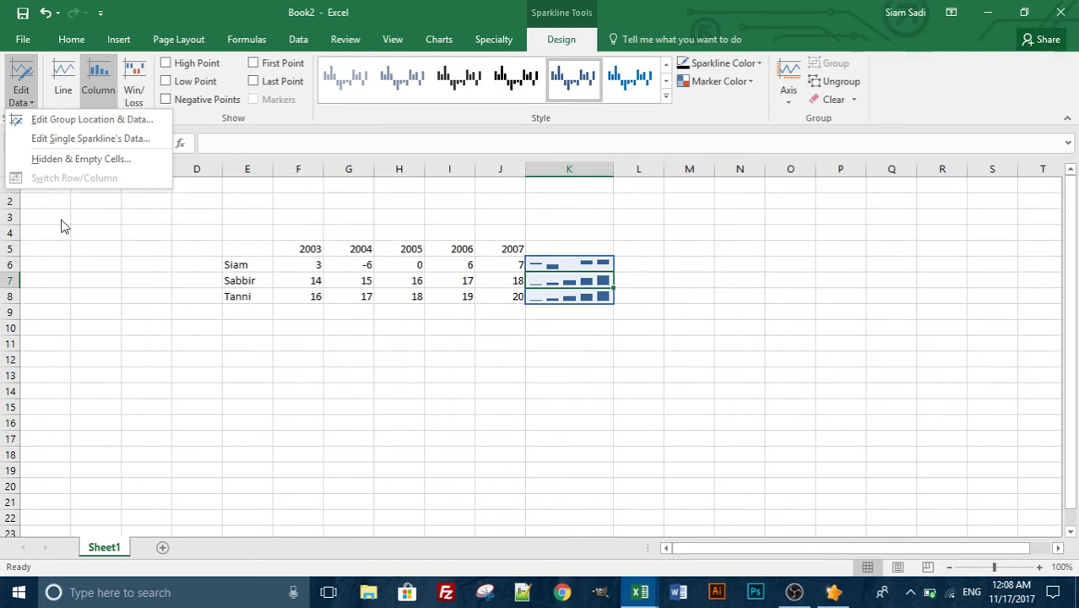
click(71, 126)
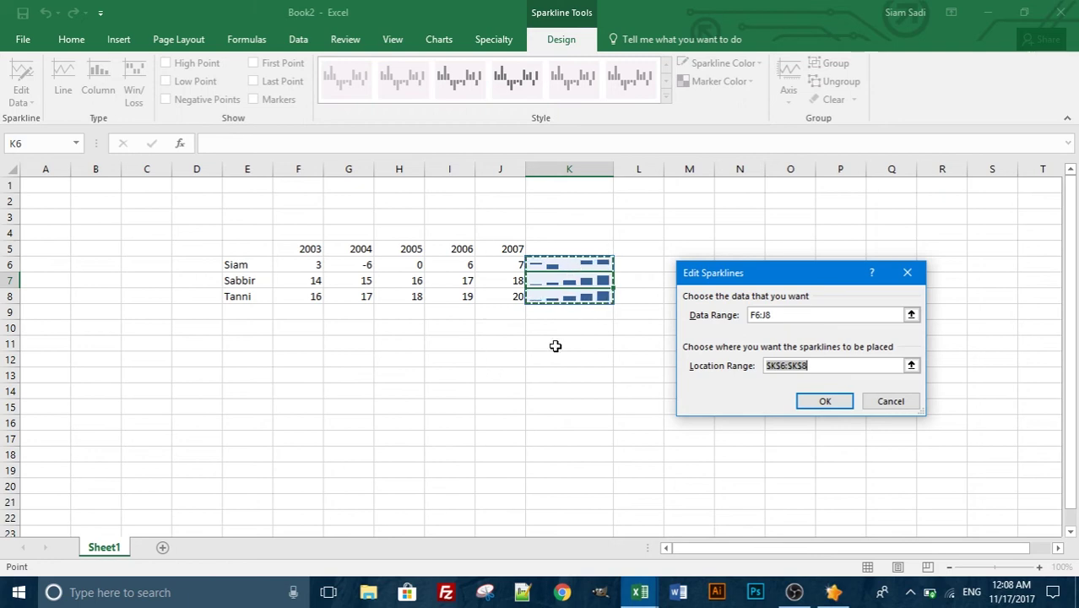
drag(410, 361, 410, 394)
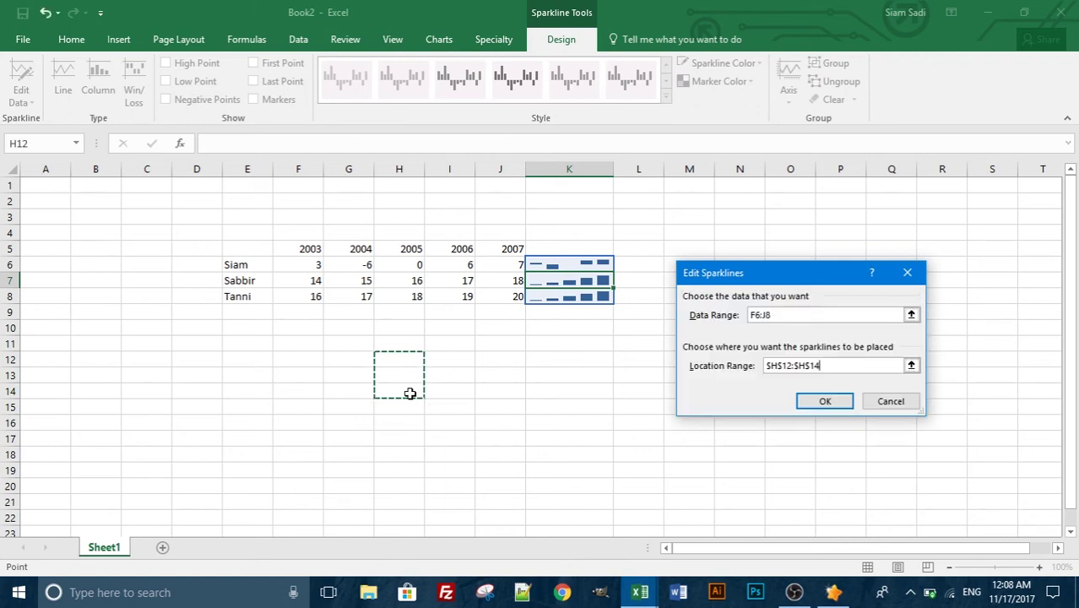
click(827, 406)
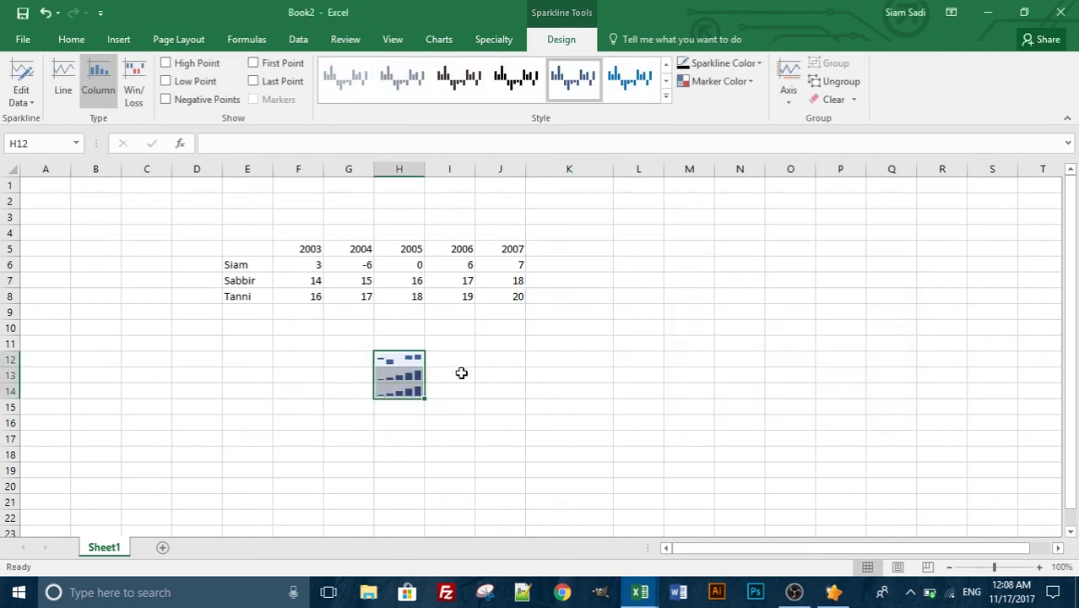
Switch the sparklines to Line type and review the Hidden & Empty Cells settings
click(133, 85)
click(114, 88)
click(66, 83)
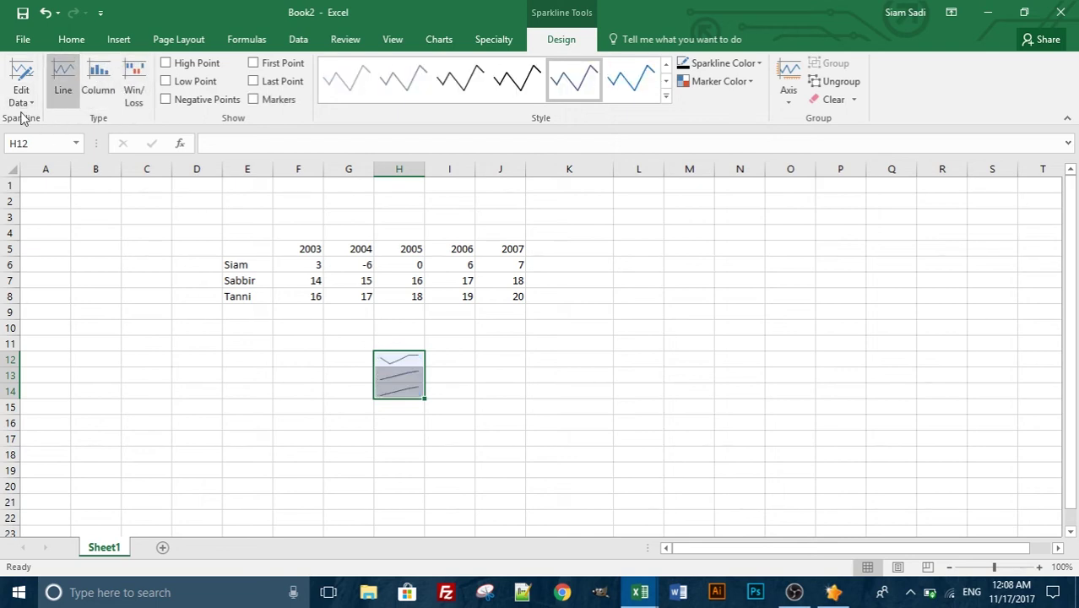
click(18, 102)
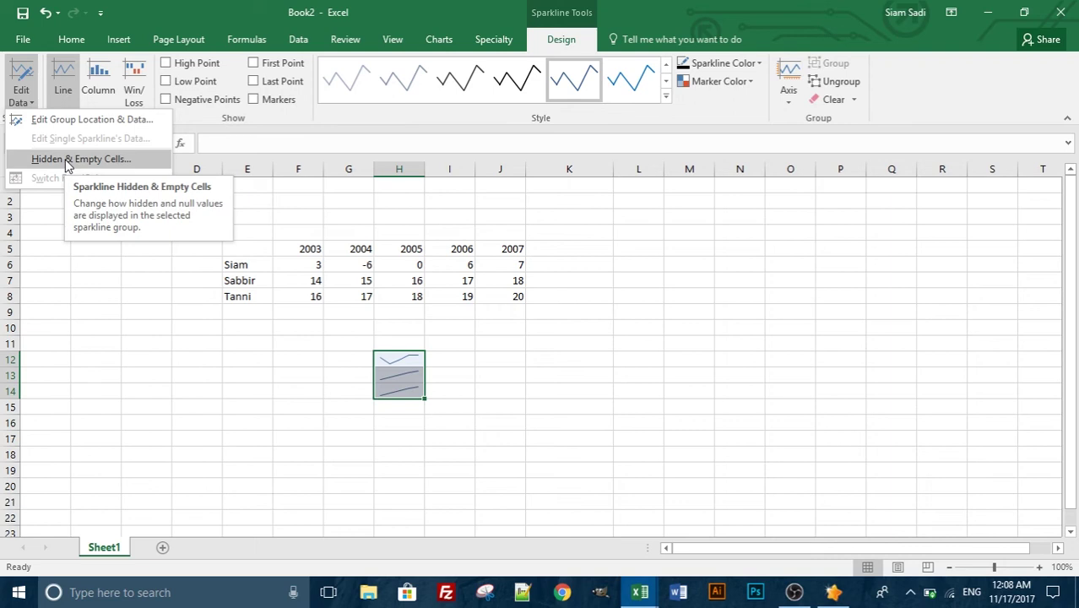
click(148, 160)
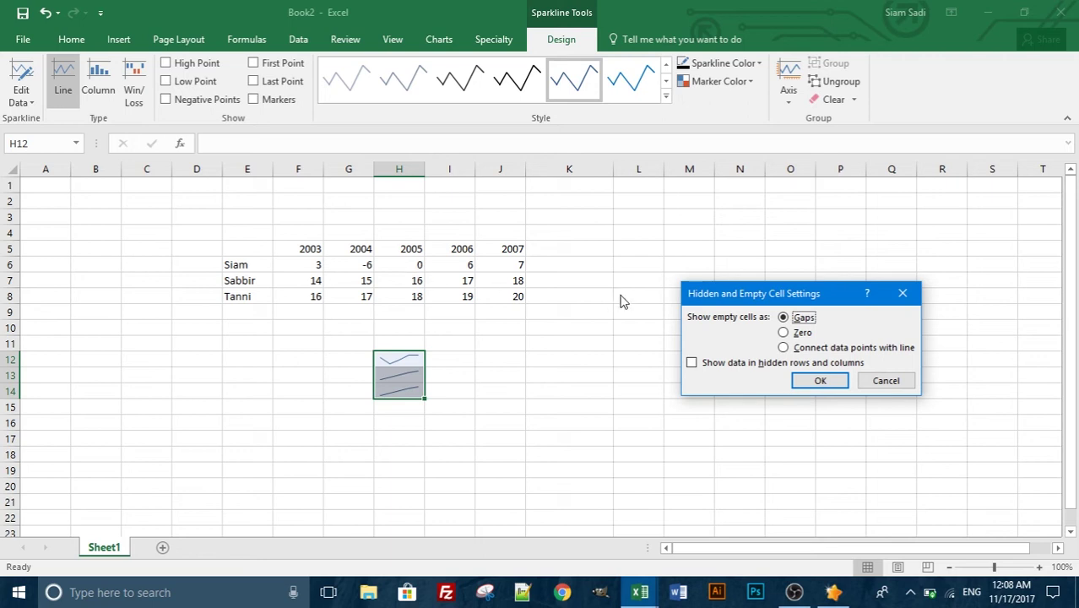
click(903, 293)
Clear the 2005 value in H6 and reselect the H12:H14 sparkline group
click(412, 262)
key(Delete)
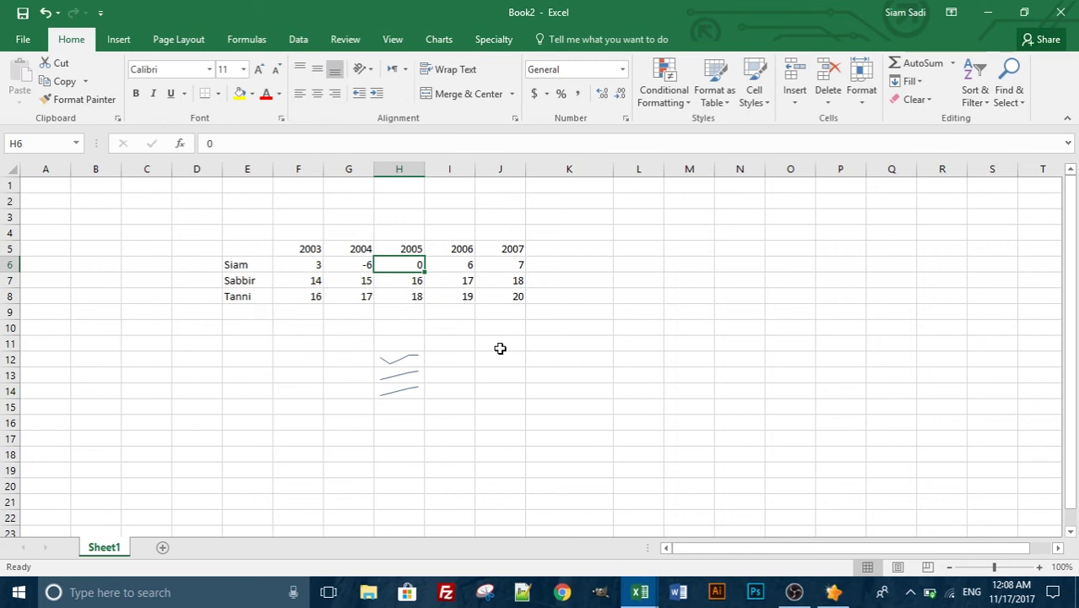
click(493, 387)
click(394, 356)
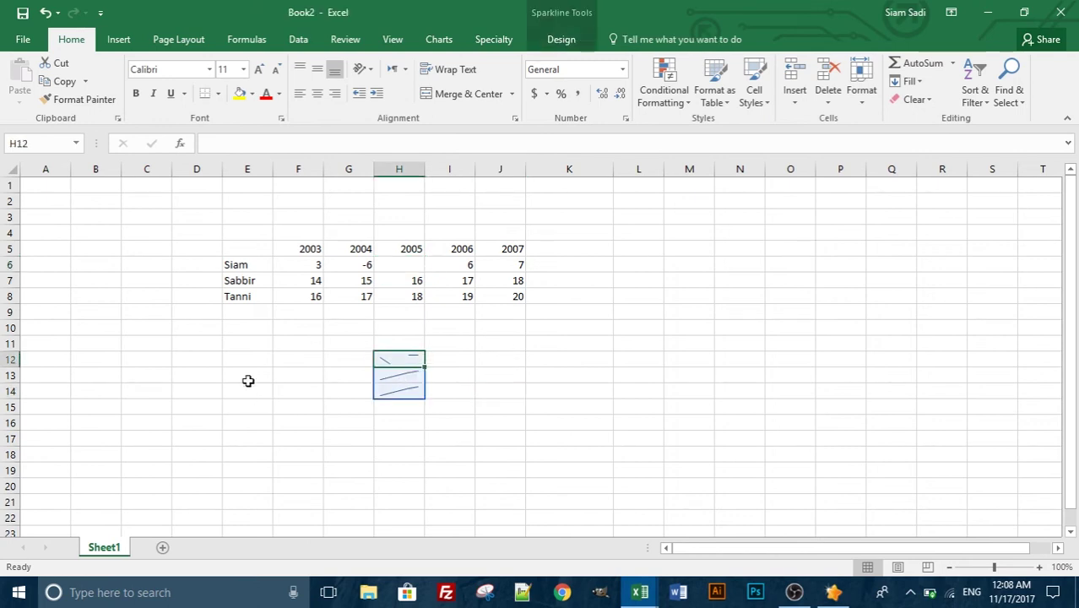
Try showing empty cells as zero, then set them back to gaps
click(562, 42)
click(14, 100)
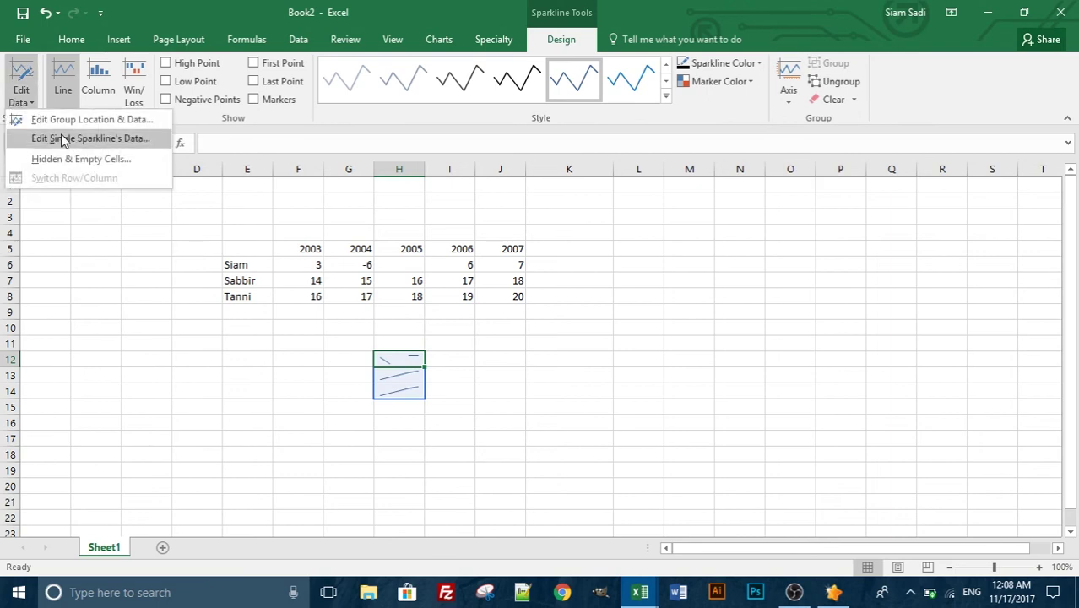
click(73, 160)
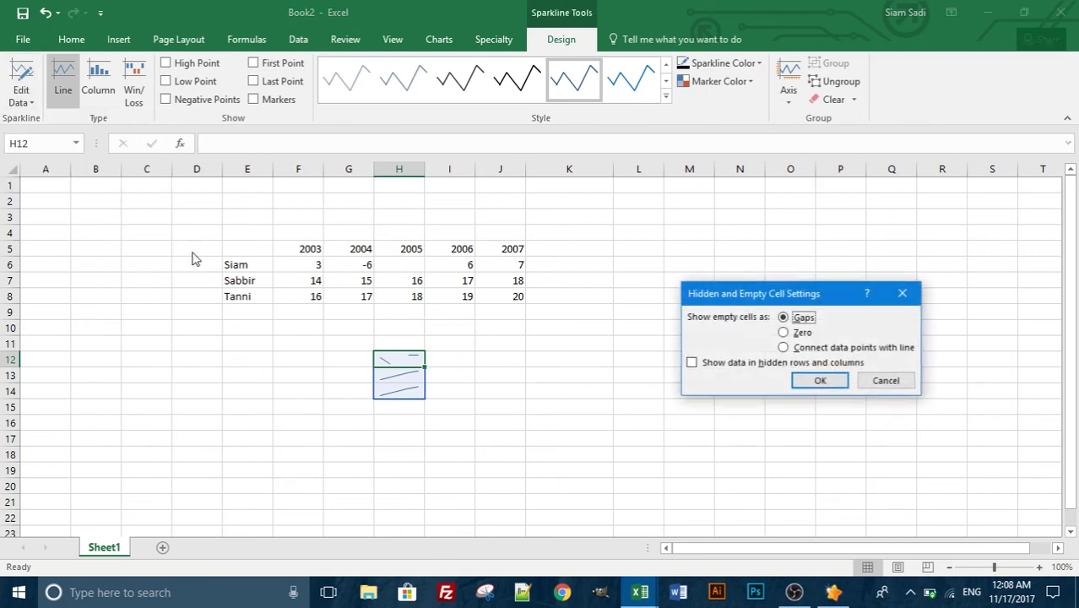
click(785, 334)
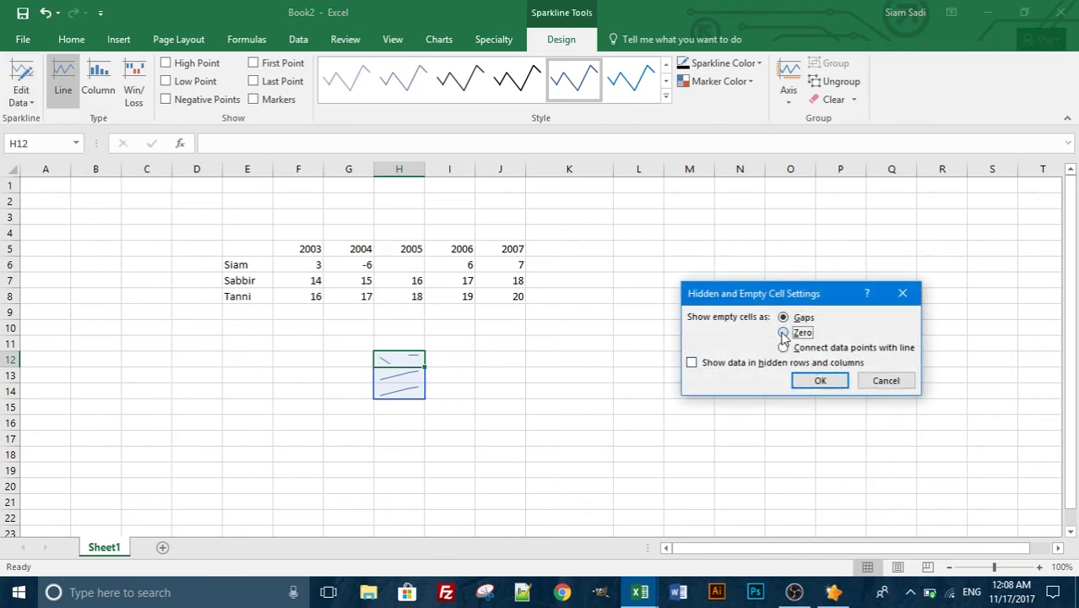
click(820, 380)
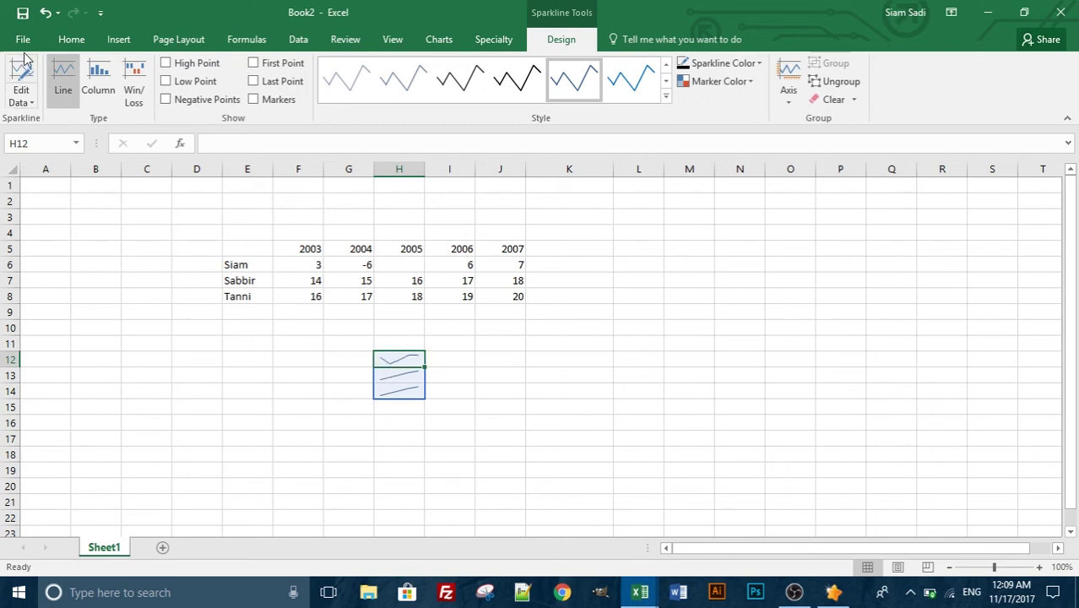
click(30, 103)
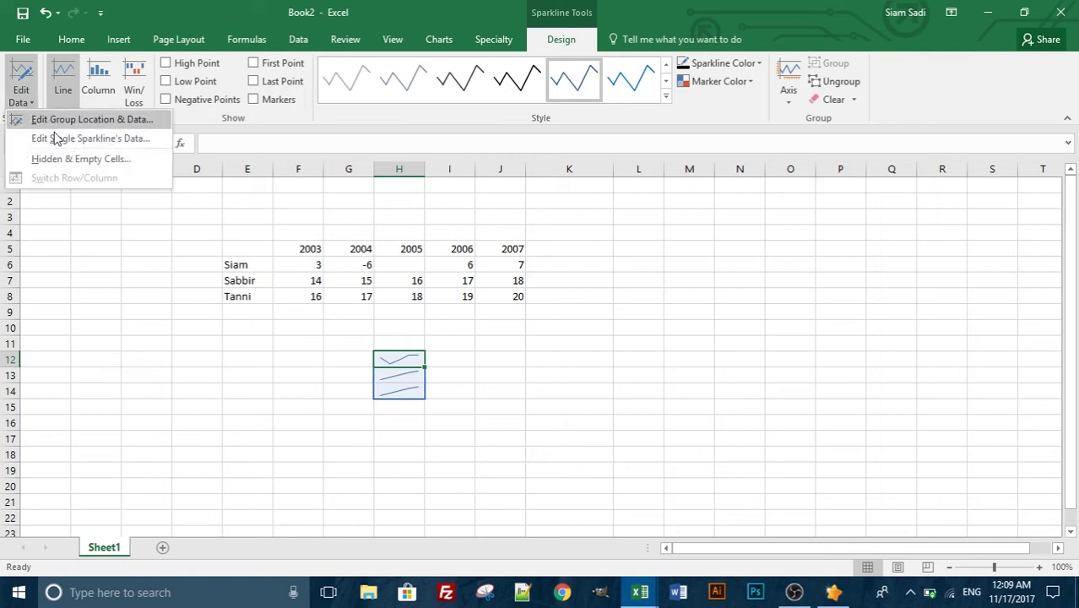
click(61, 162)
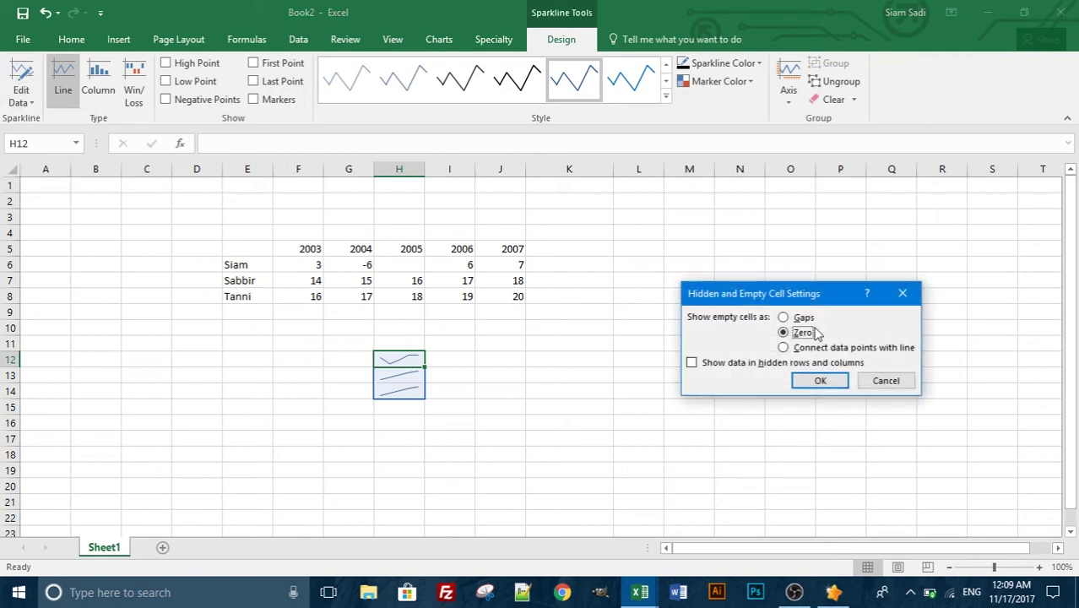
click(785, 318)
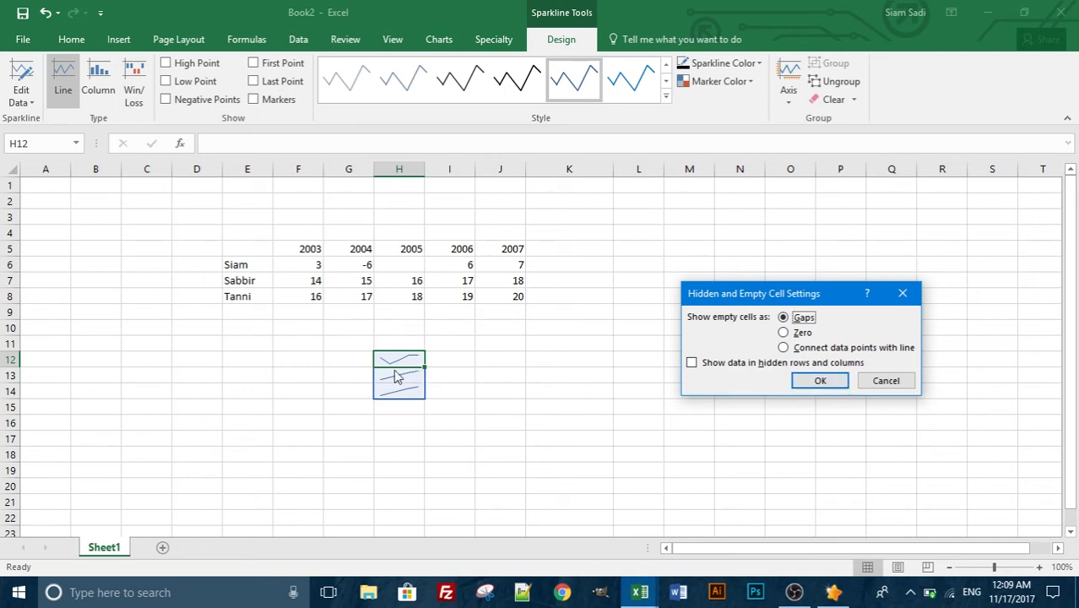
click(821, 381)
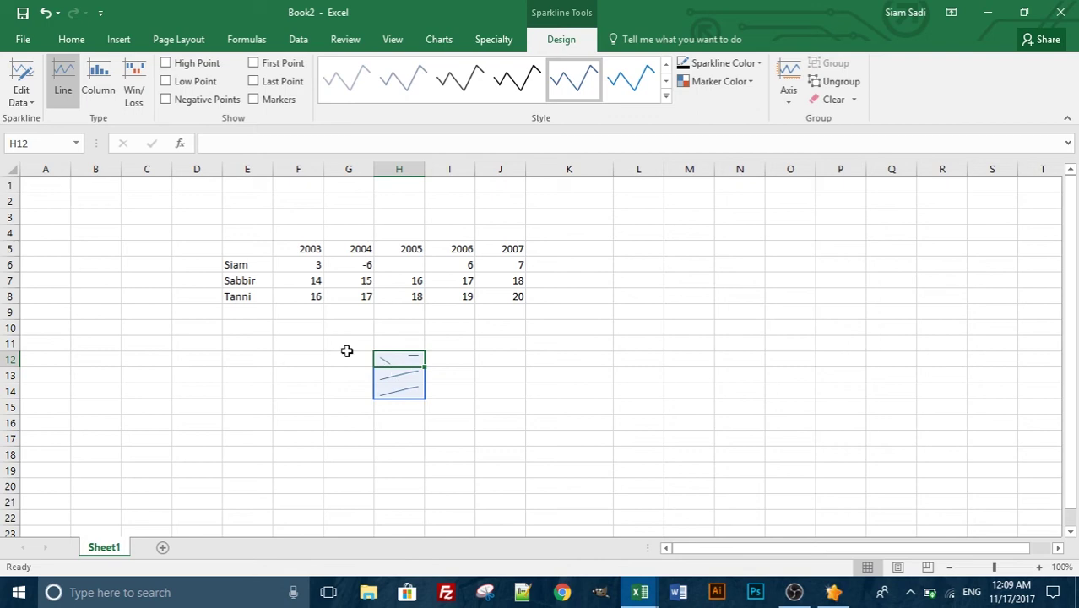
click(25, 103)
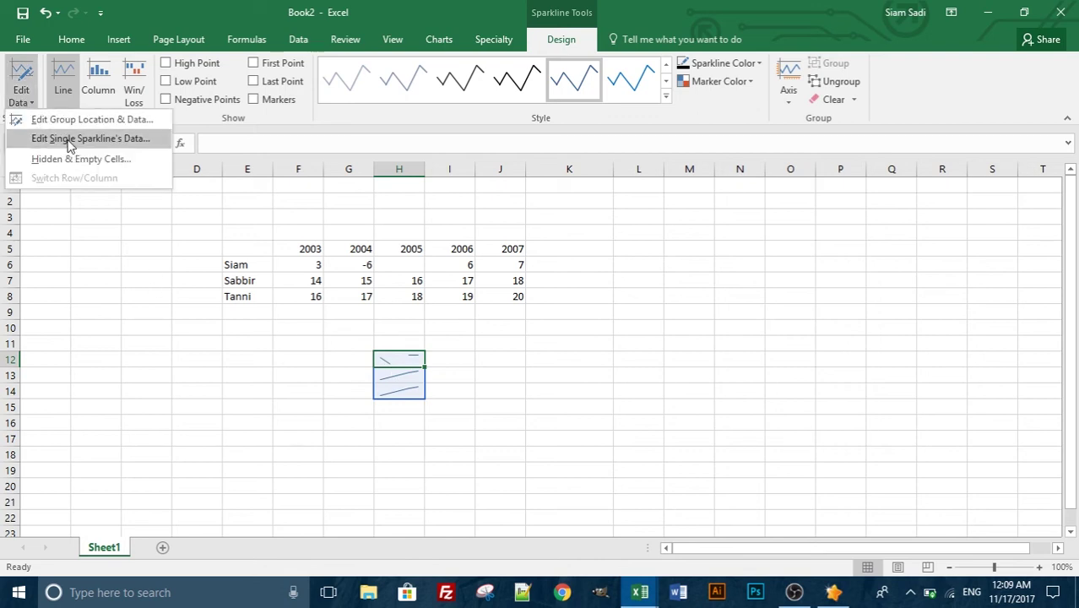
Select the H12:H14 sparklines and turn on Negative Points markers
click(274, 364)
drag(404, 359, 403, 395)
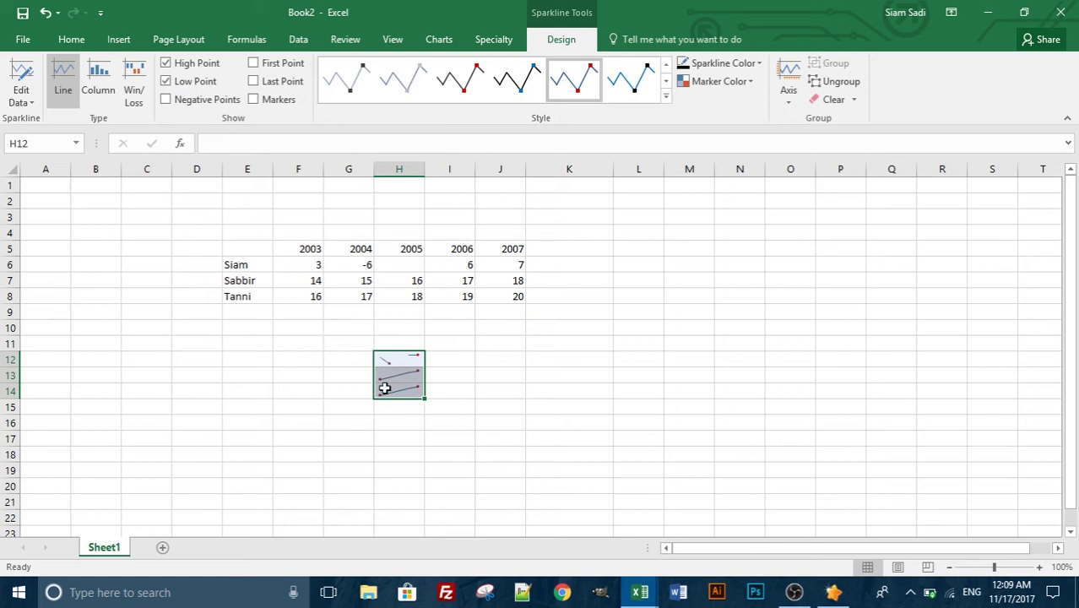
click(166, 100)
Change Siam's 2007 value in J6 from 7 to -7 so the H12 sparkline dips
click(511, 268)
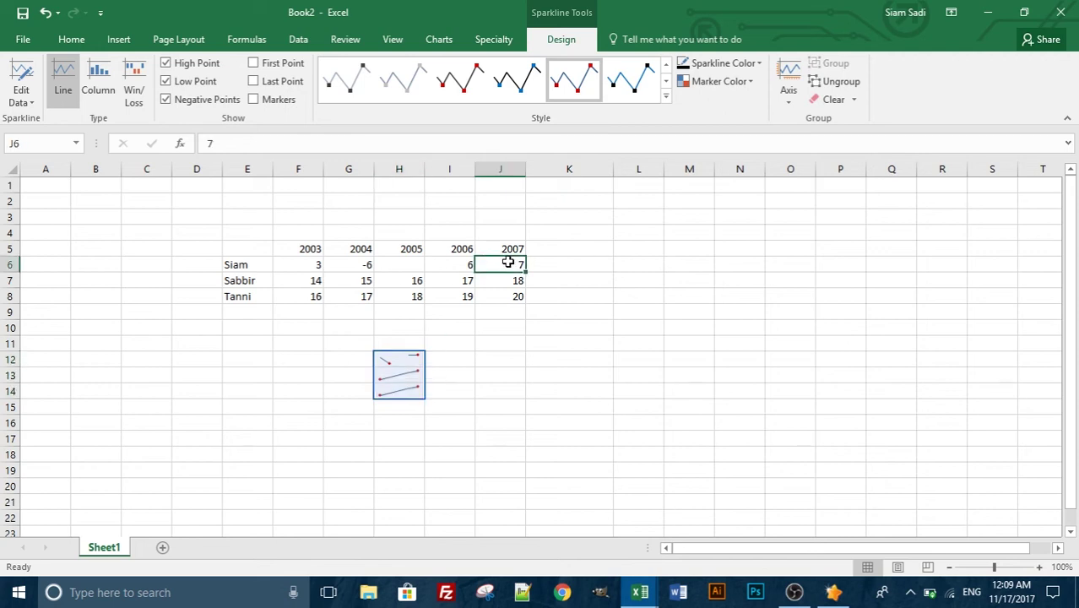
click(293, 144)
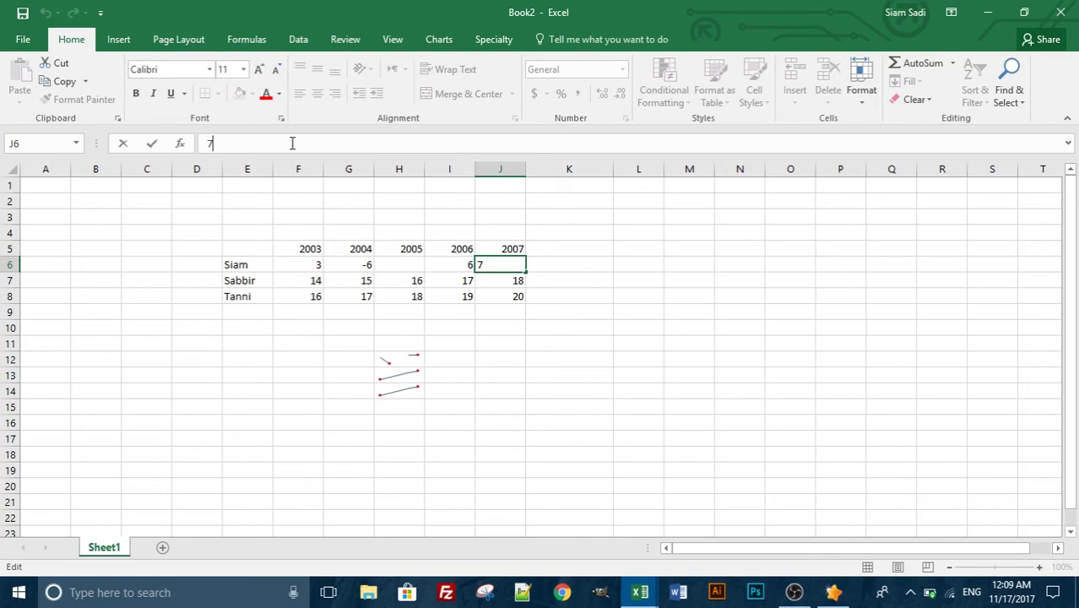
text(=)
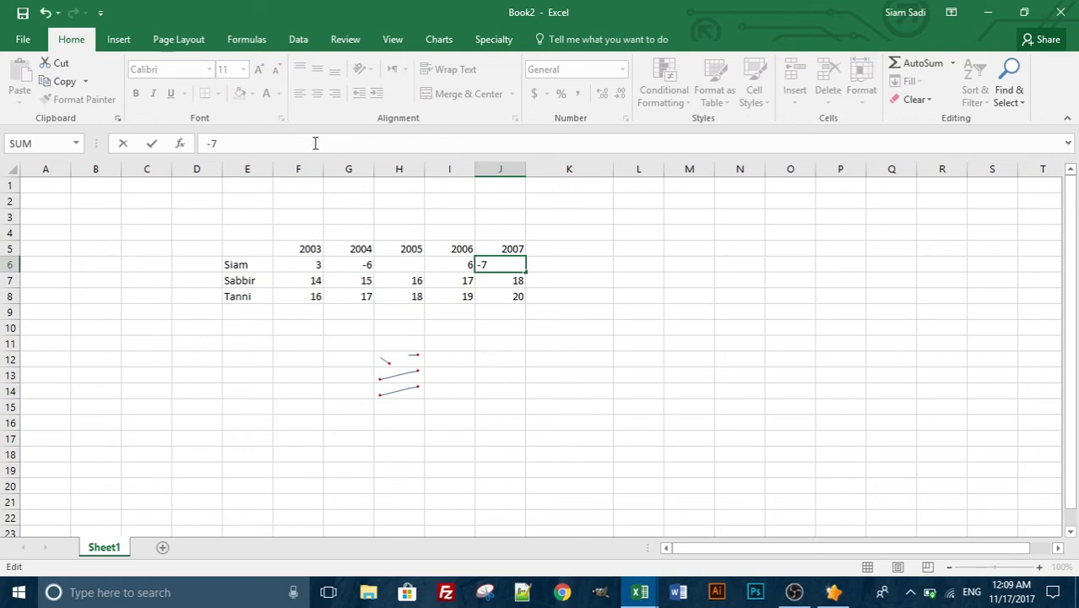
click(507, 390)
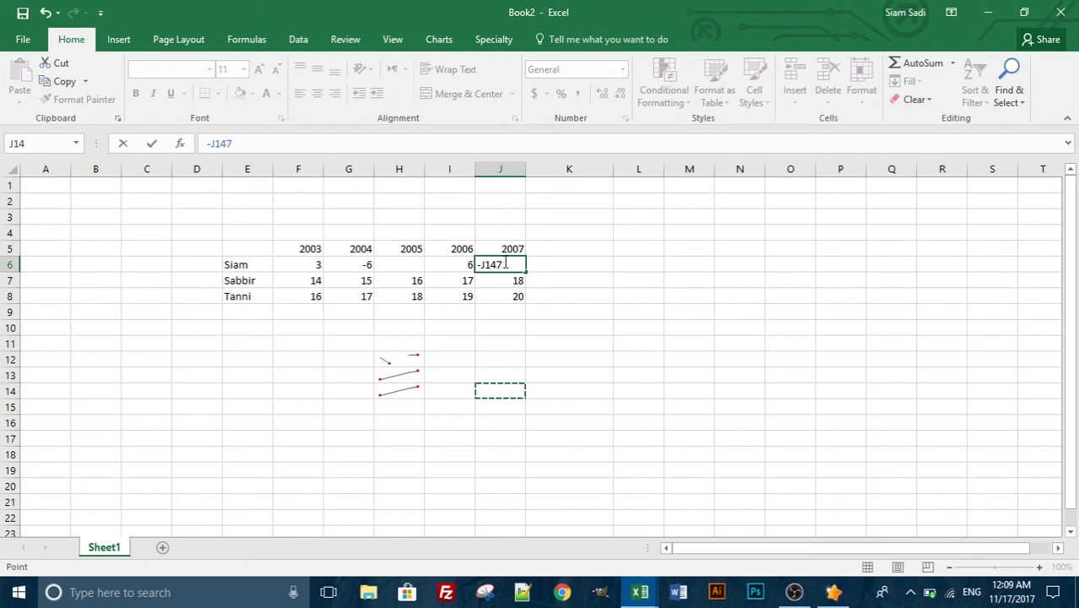
click(123, 361)
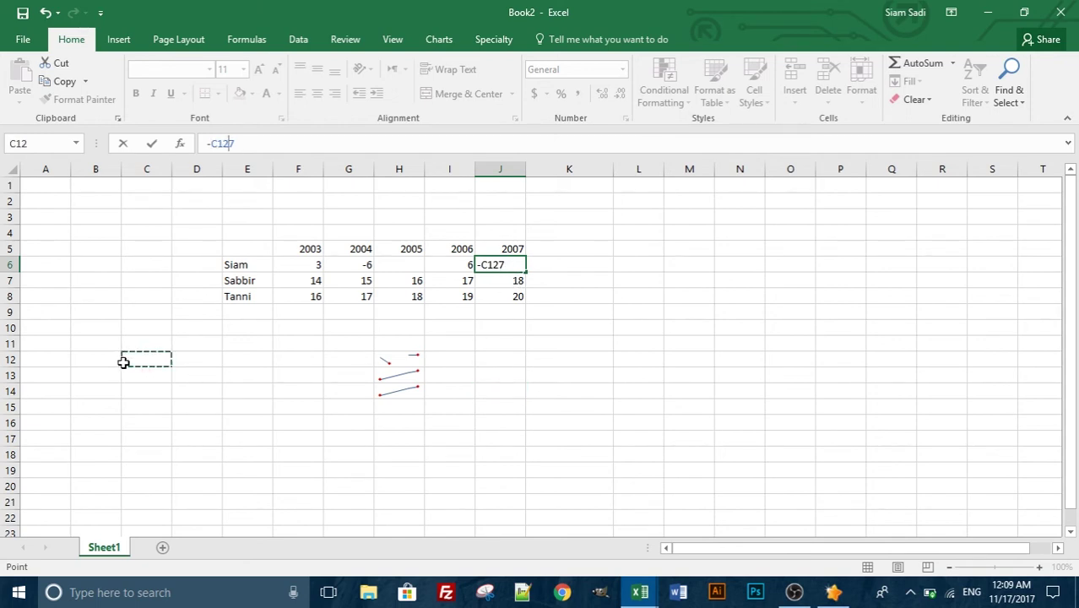
double_click(213, 143)
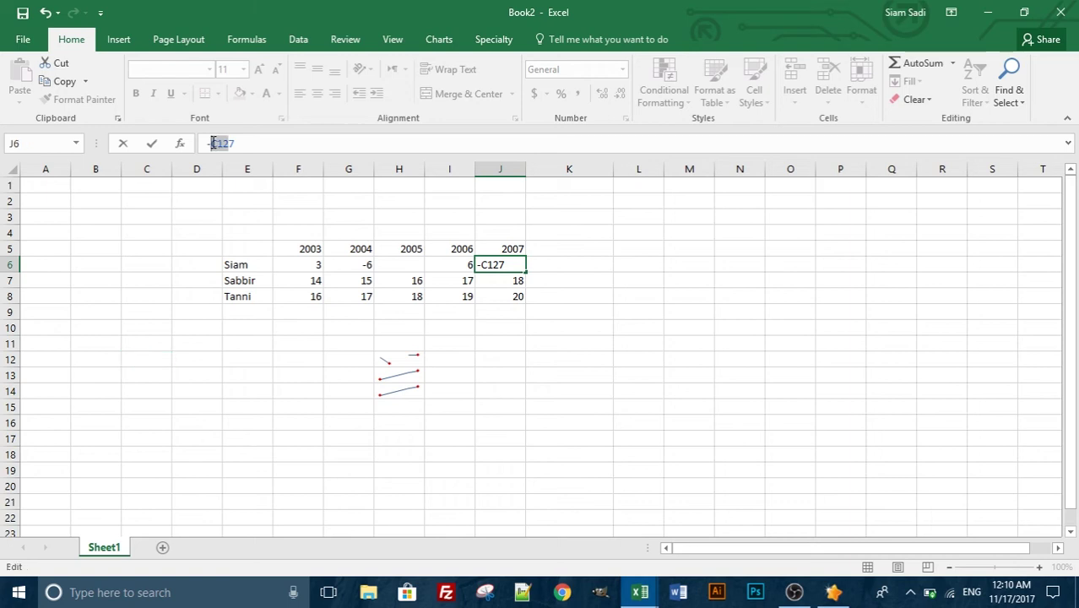
text(7)
click(151, 142)
click(490, 377)
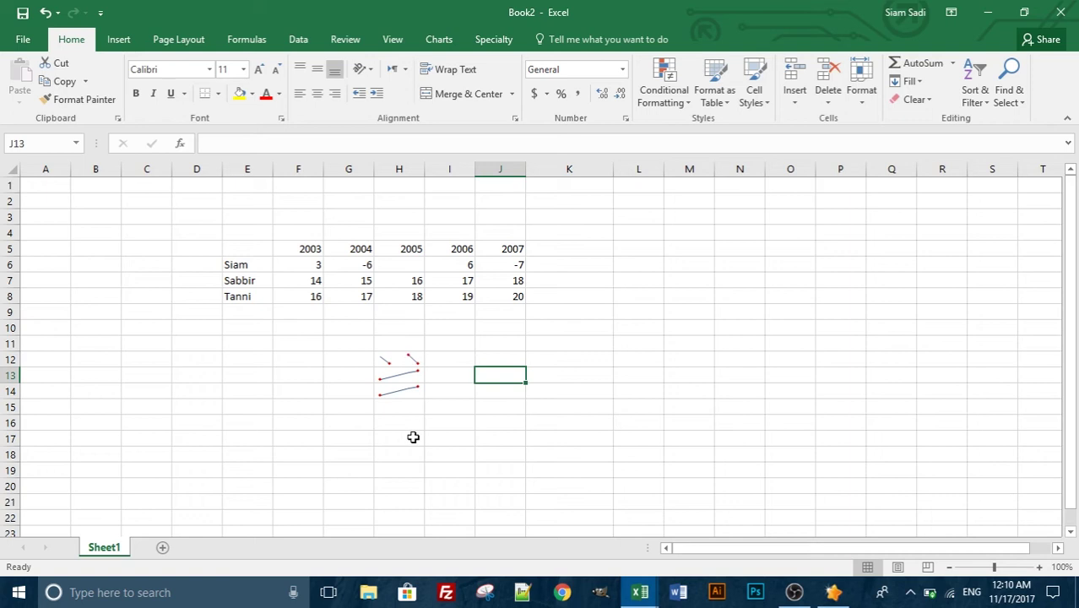
click(268, 392)
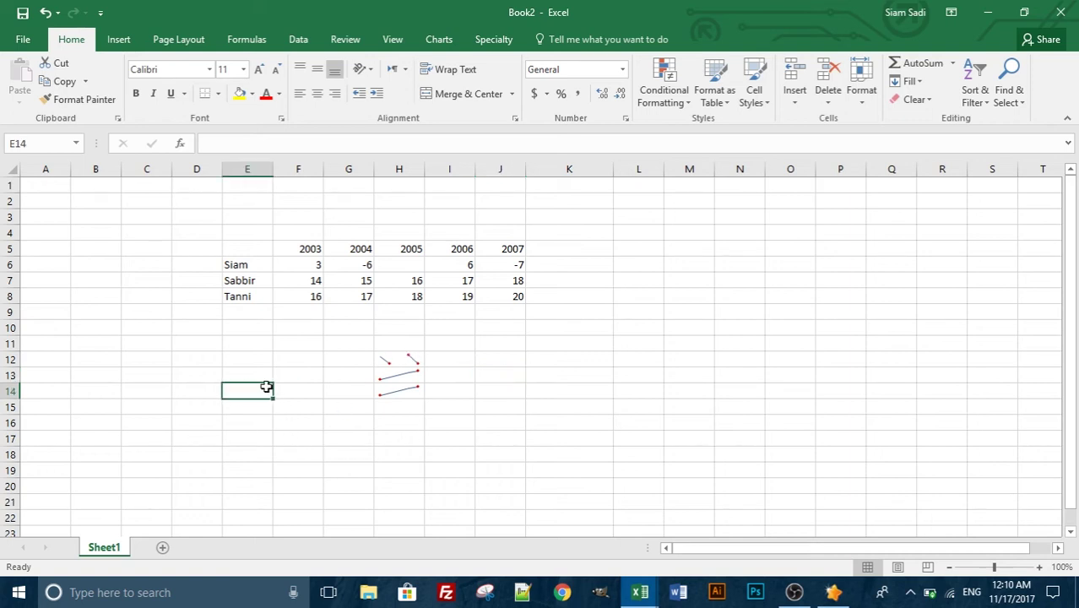
click(410, 363)
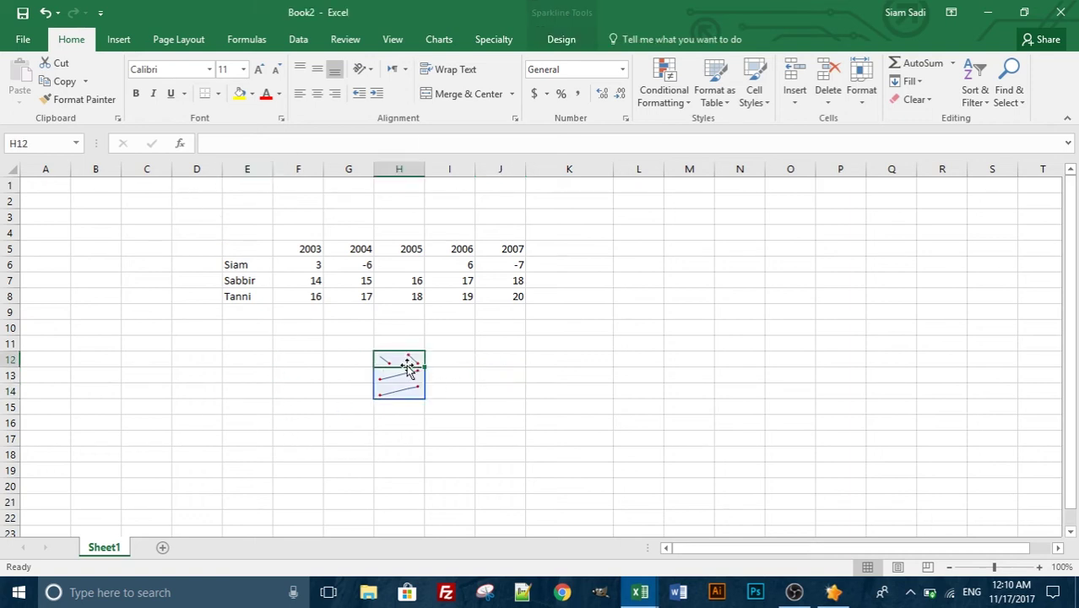
Clear the High, Low and First Point highlights, keep Last Point ticked, and turn on Markers
click(541, 42)
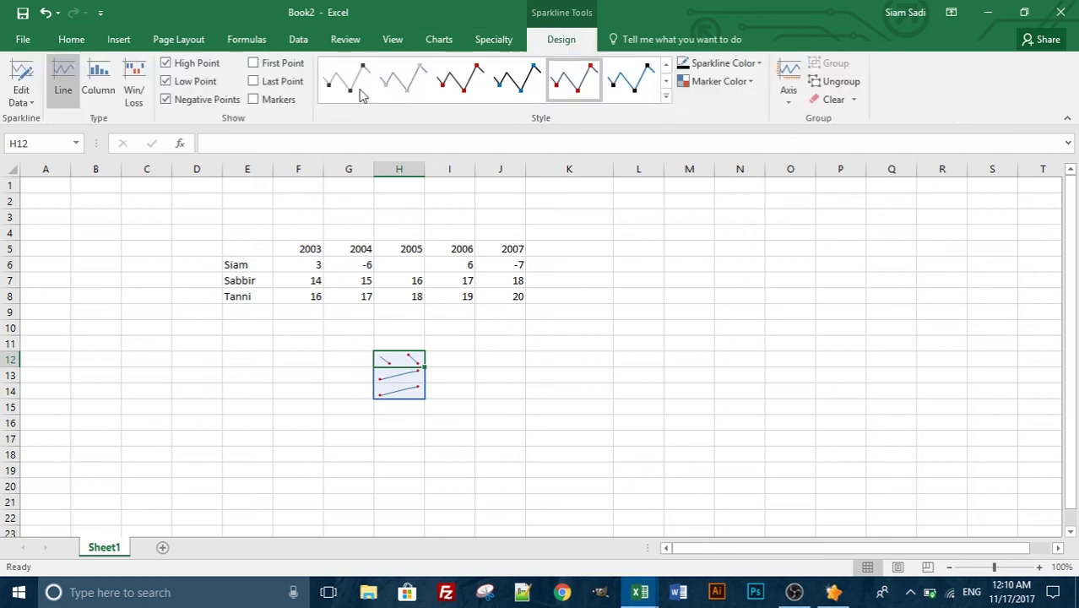
click(255, 64)
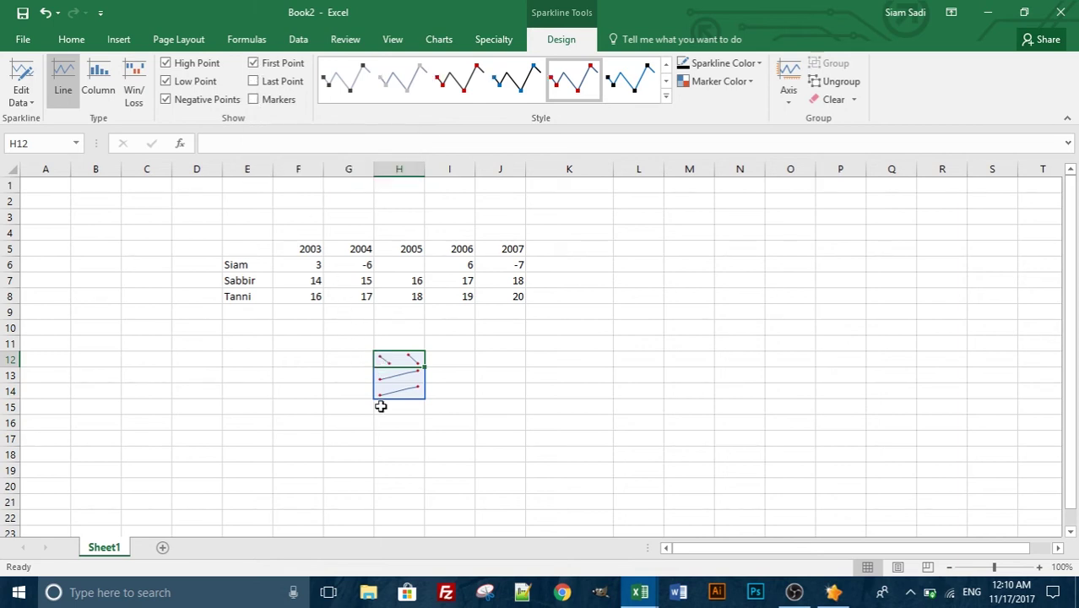
click(253, 82)
click(168, 64)
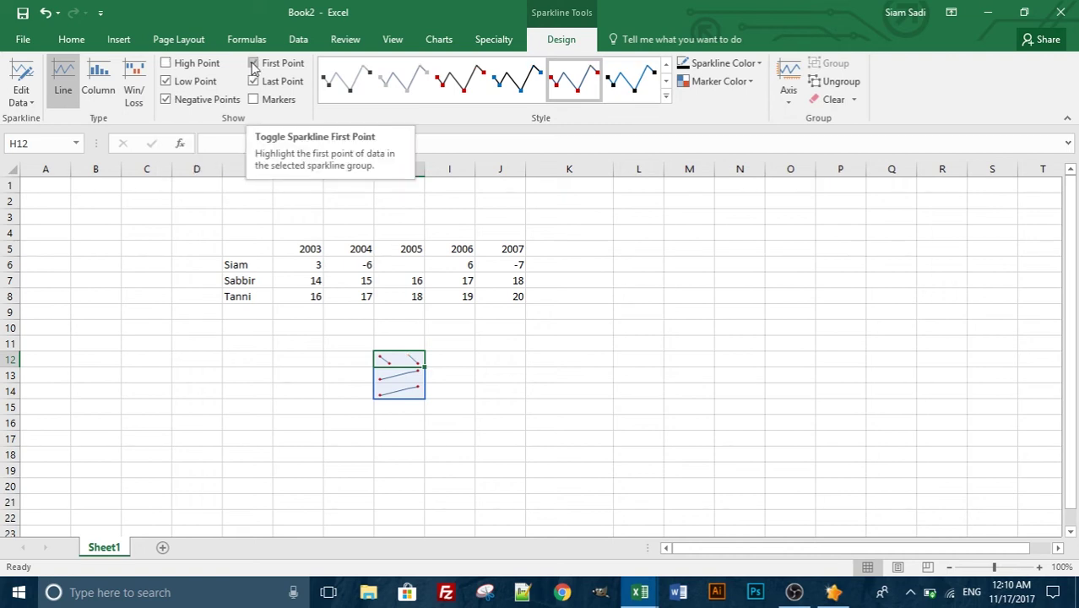
click(253, 66)
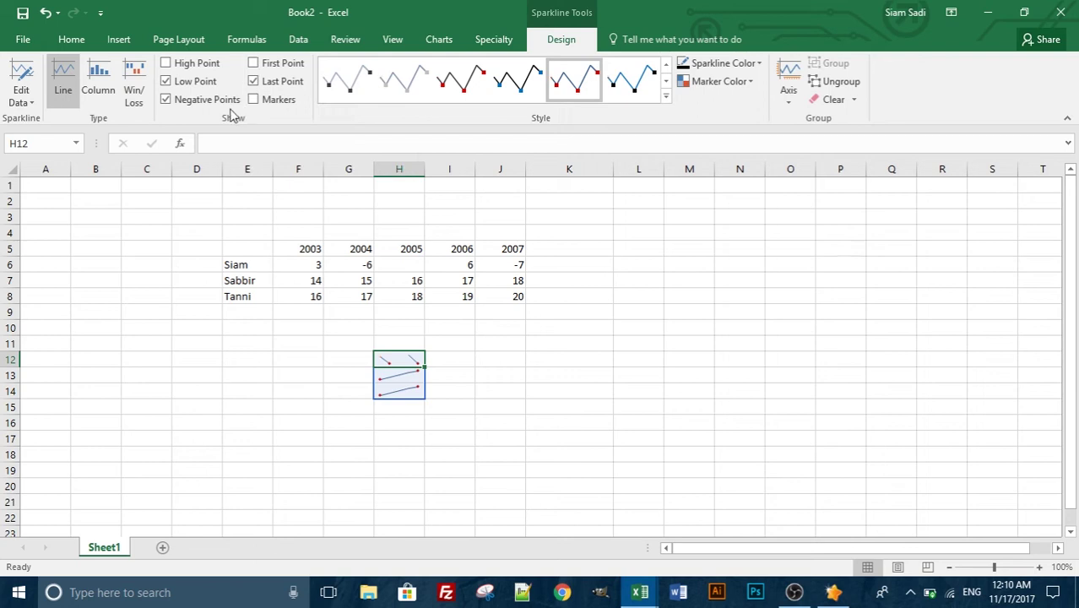
click(168, 83)
click(252, 82)
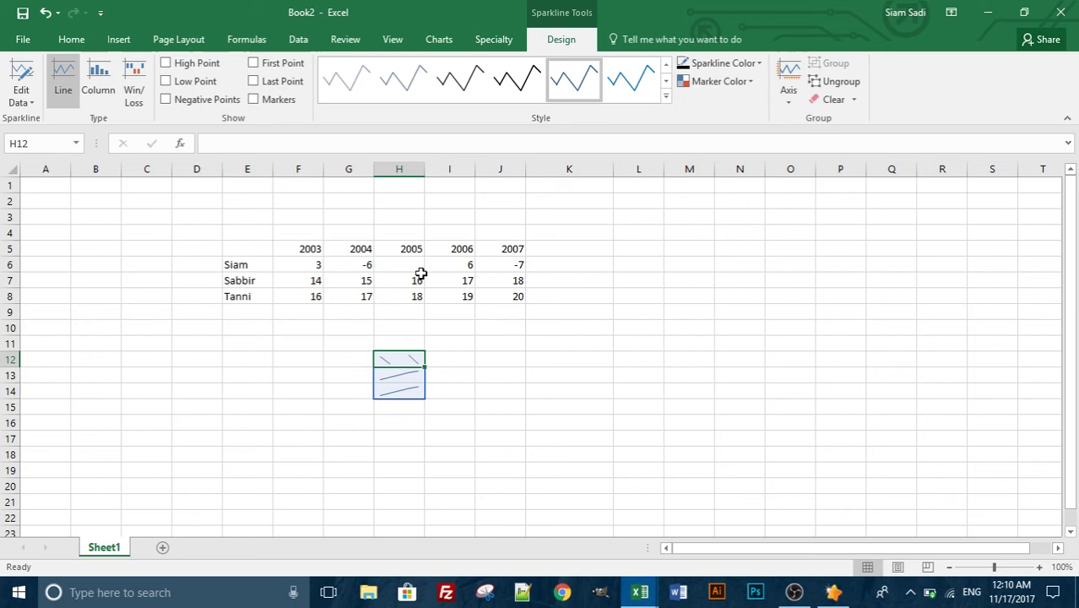
click(253, 82)
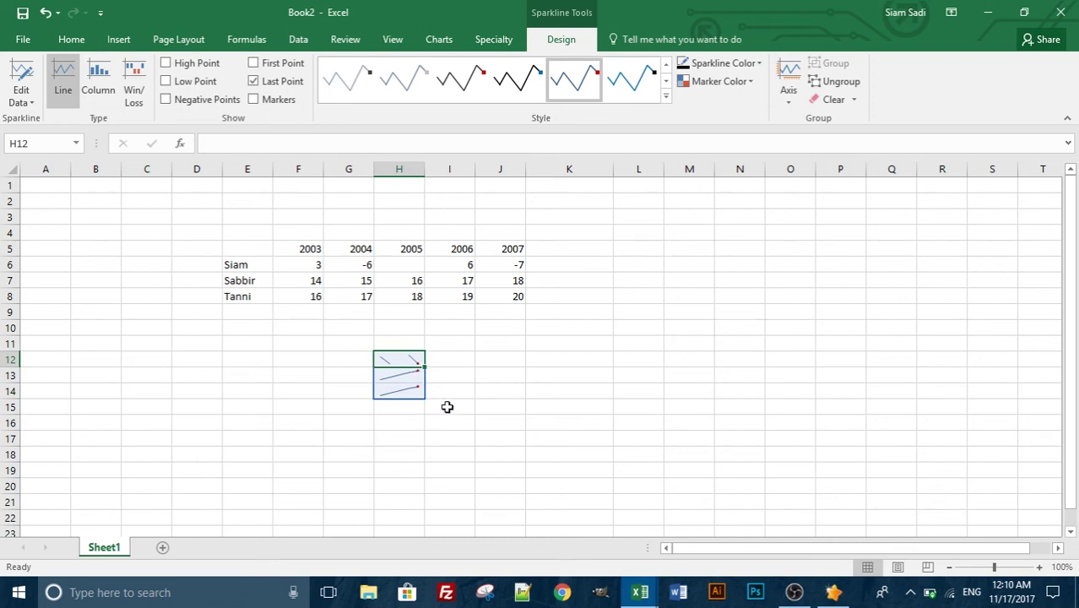
click(253, 100)
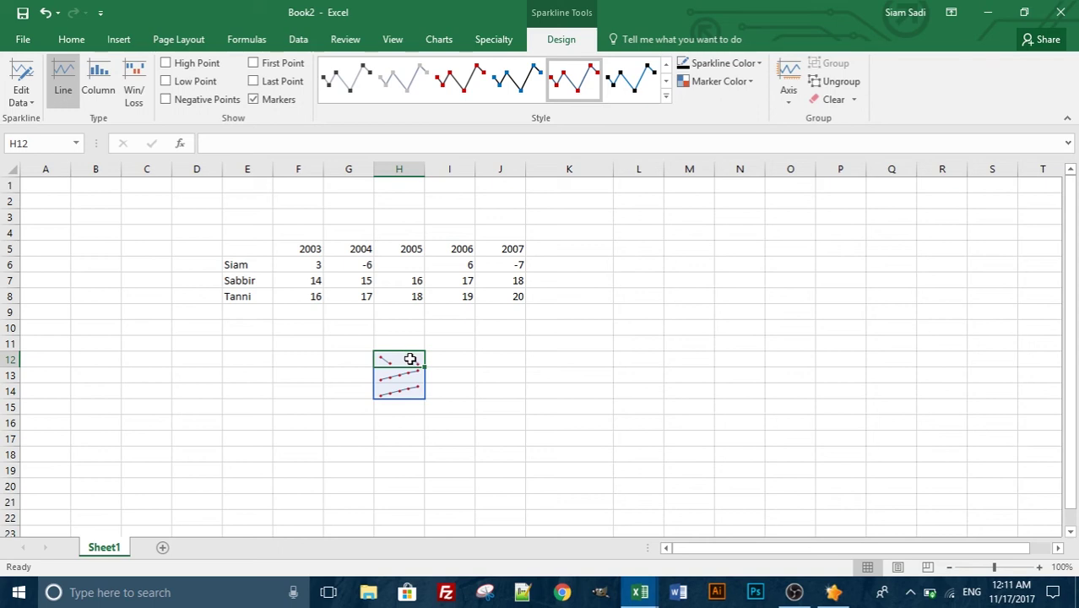
Apply the grey sparkline style and switch the H12:H14 sparklines to Column type
click(566, 379)
click(398, 360)
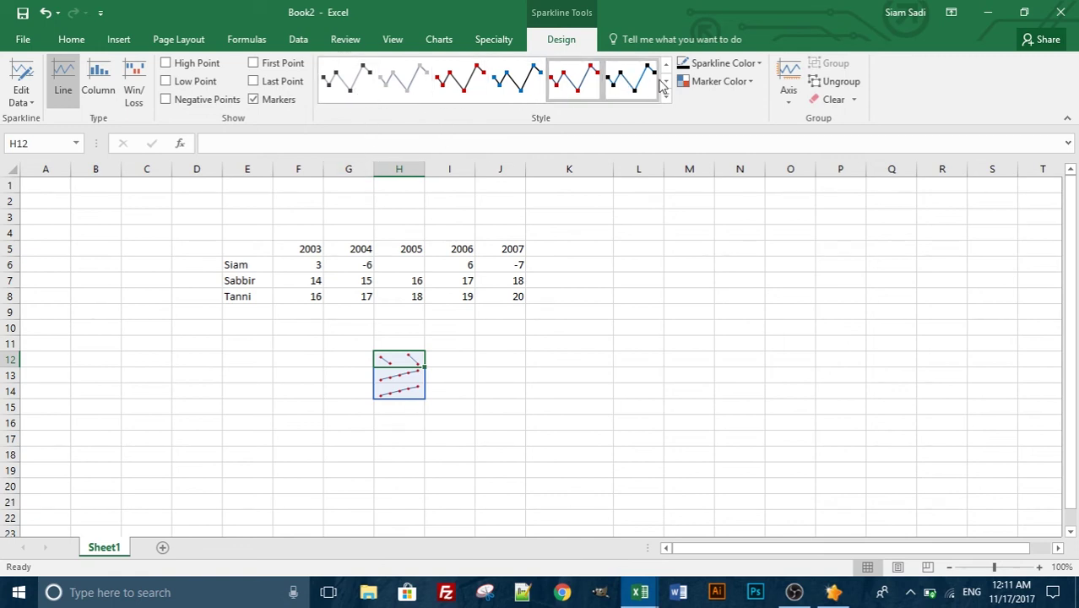
click(348, 85)
click(405, 89)
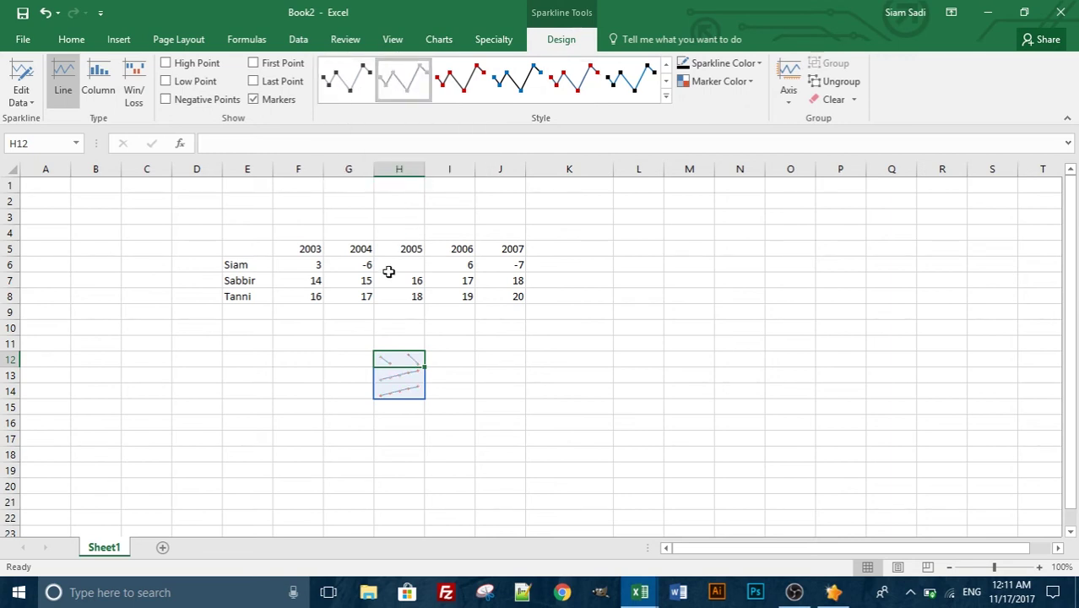
click(98, 84)
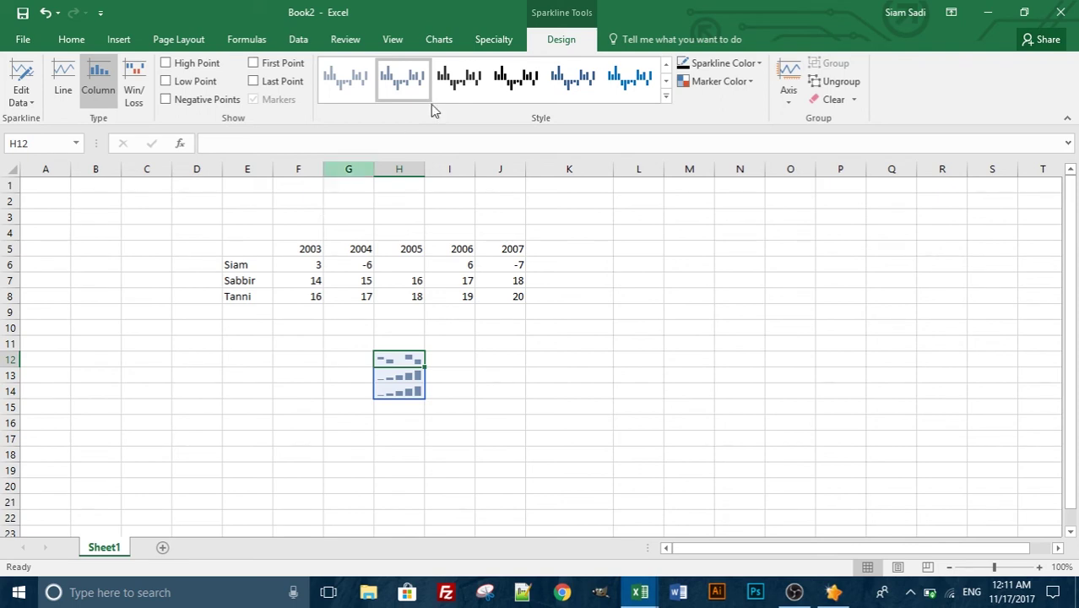
Try the first and dark blue column styles, then a light green style from the full gallery
click(347, 77)
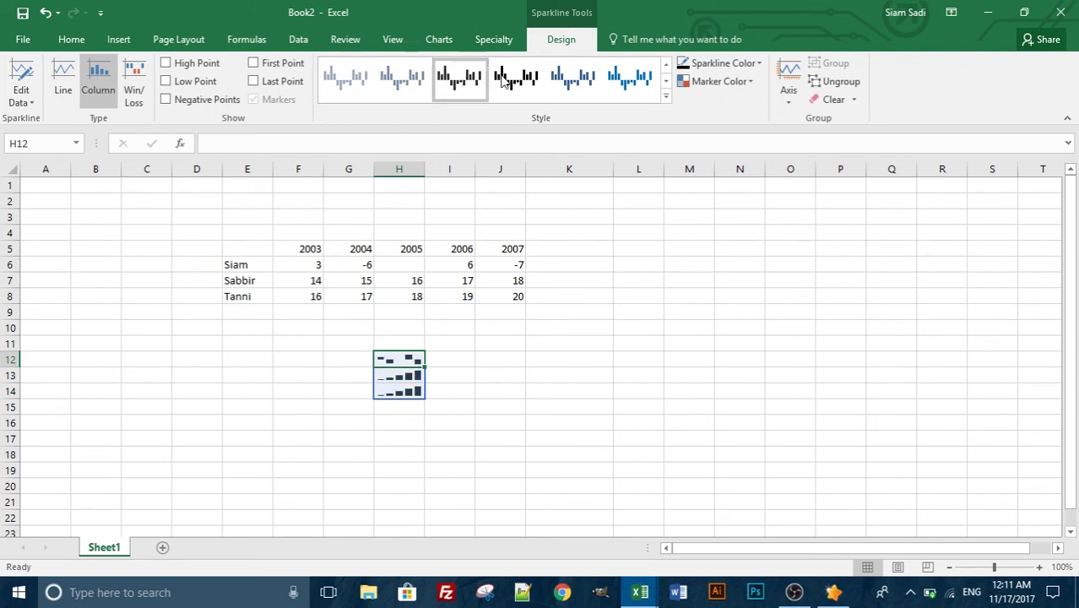
click(562, 80)
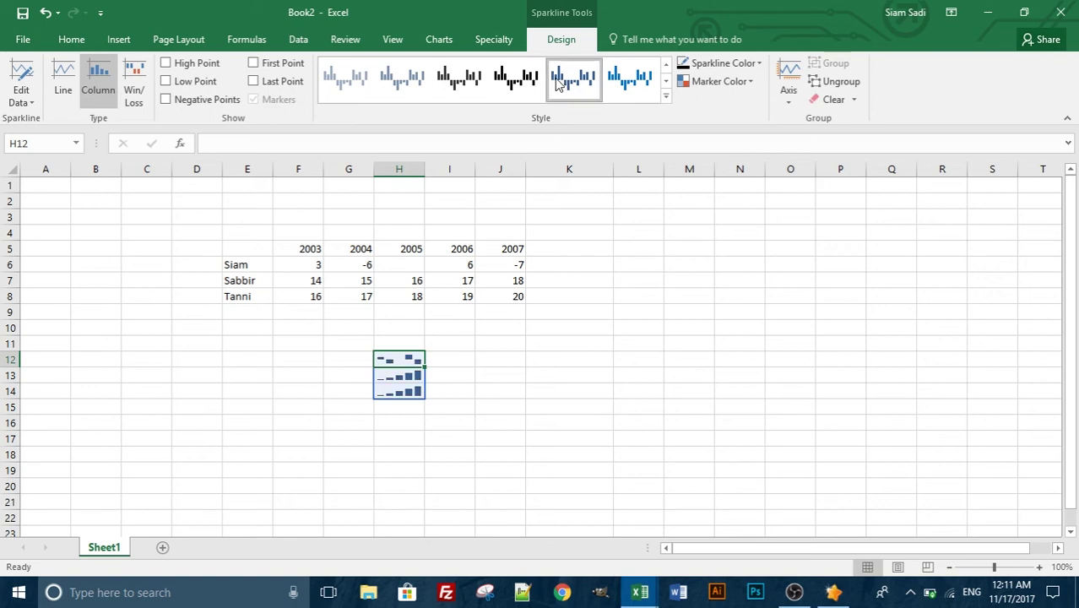
click(667, 82)
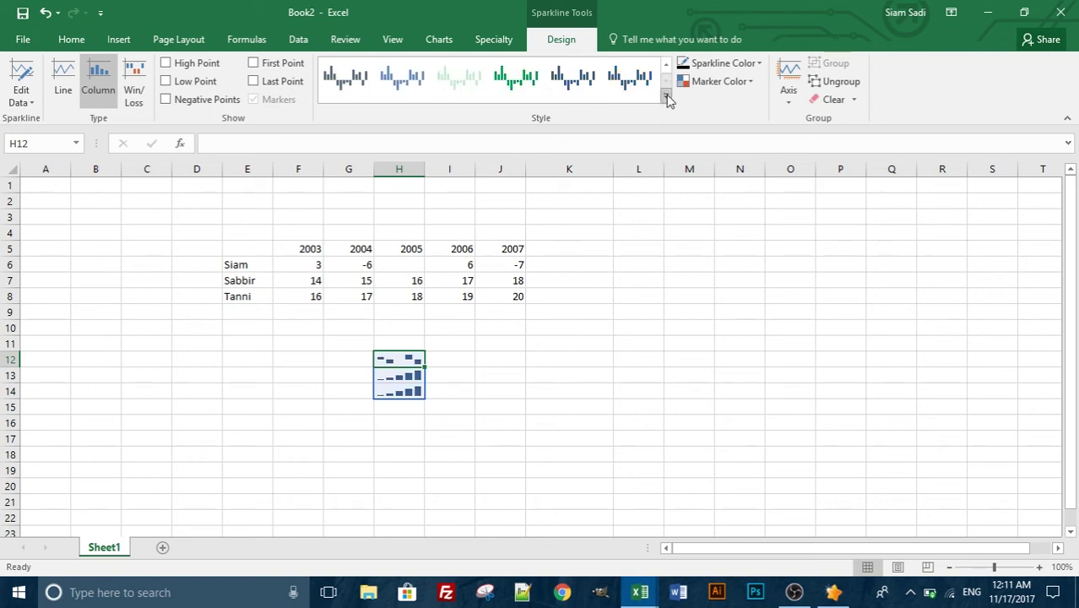
click(667, 99)
click(667, 99)
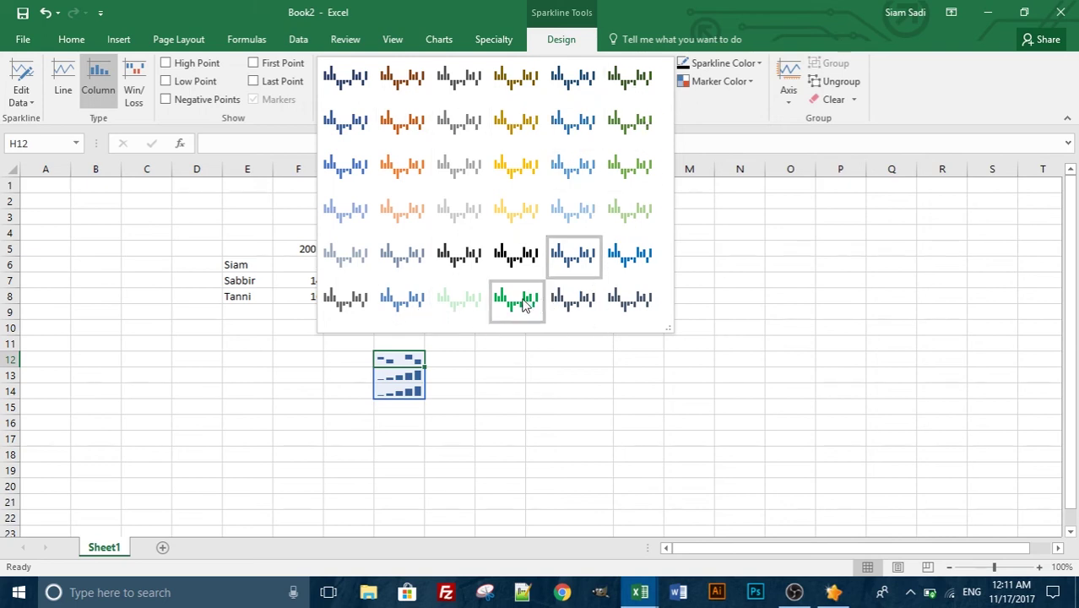
click(463, 314)
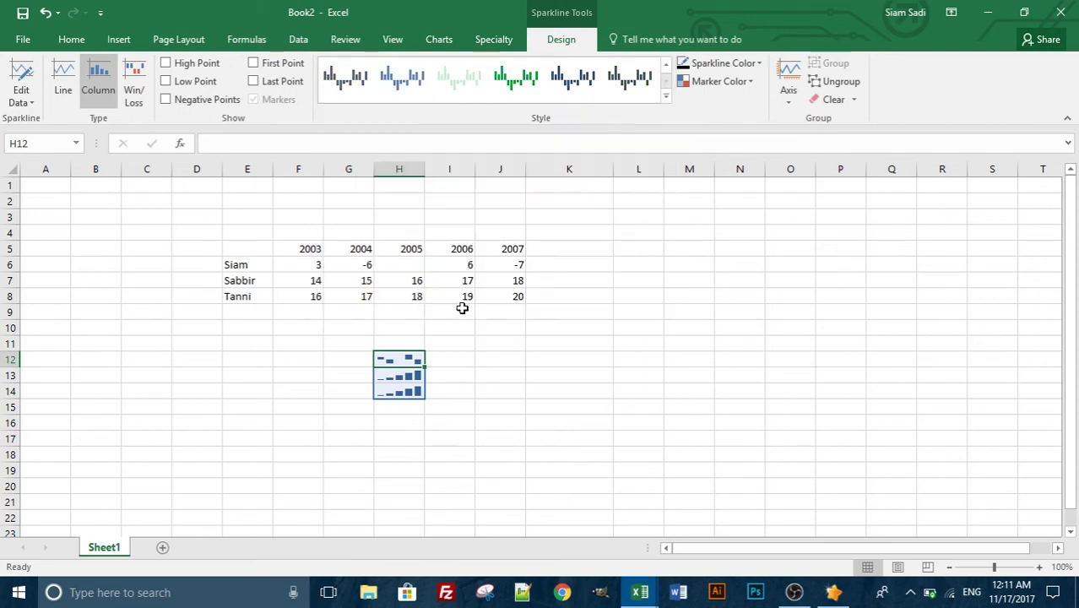
Try a yellow style, settle on a green sparkline style, and show the Marker Color choices
click(663, 100)
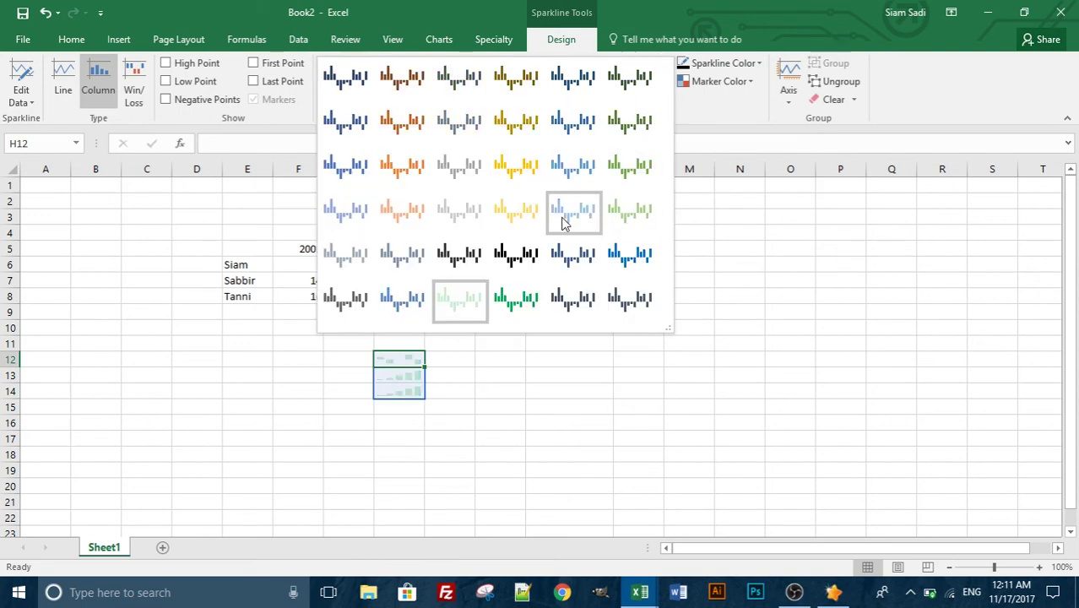
click(516, 209)
click(665, 98)
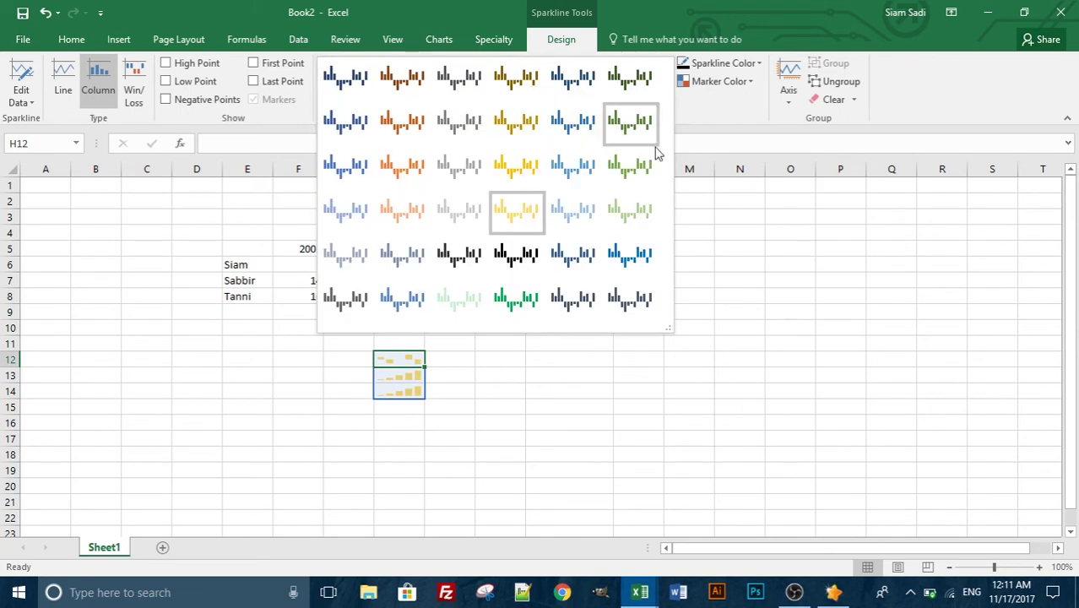
click(632, 172)
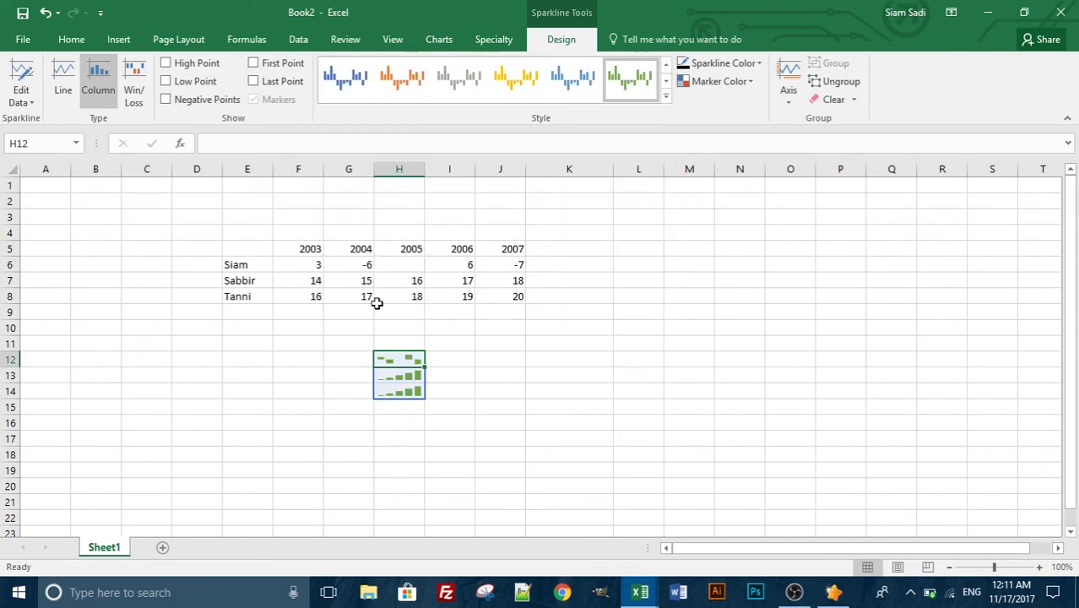
click(735, 84)
mouse_move(744, 108)
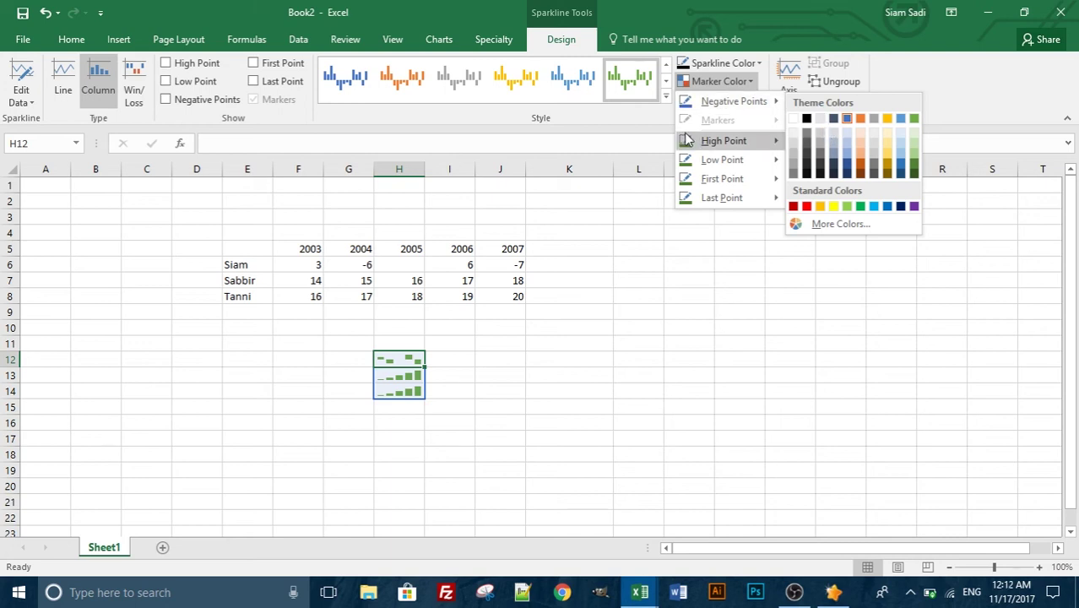
Make the sparklines lines without markers, colour negative points red, and widen column H
click(64, 84)
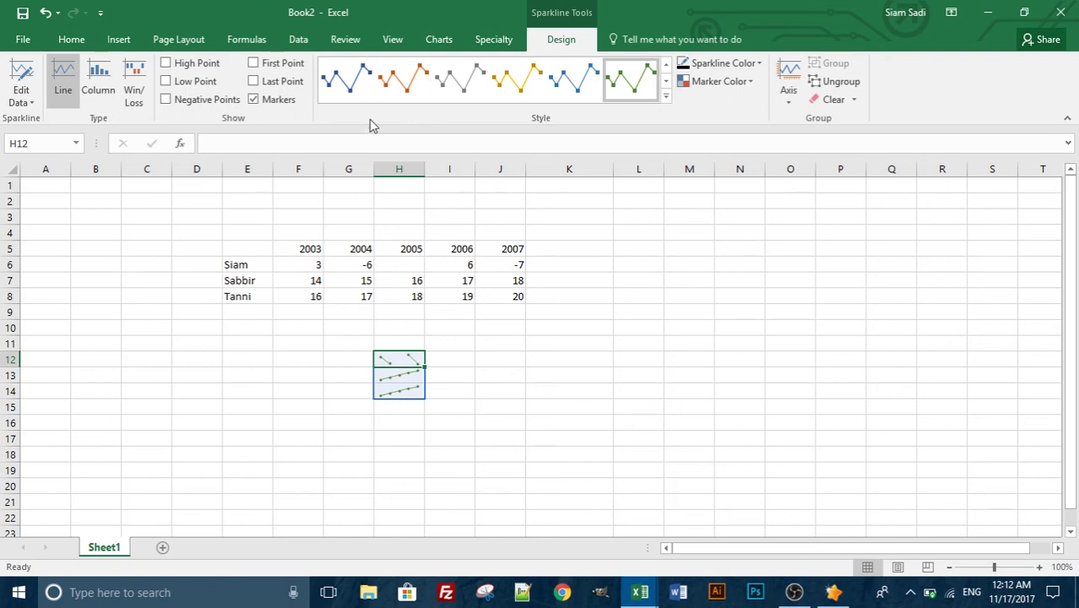
click(254, 100)
click(730, 82)
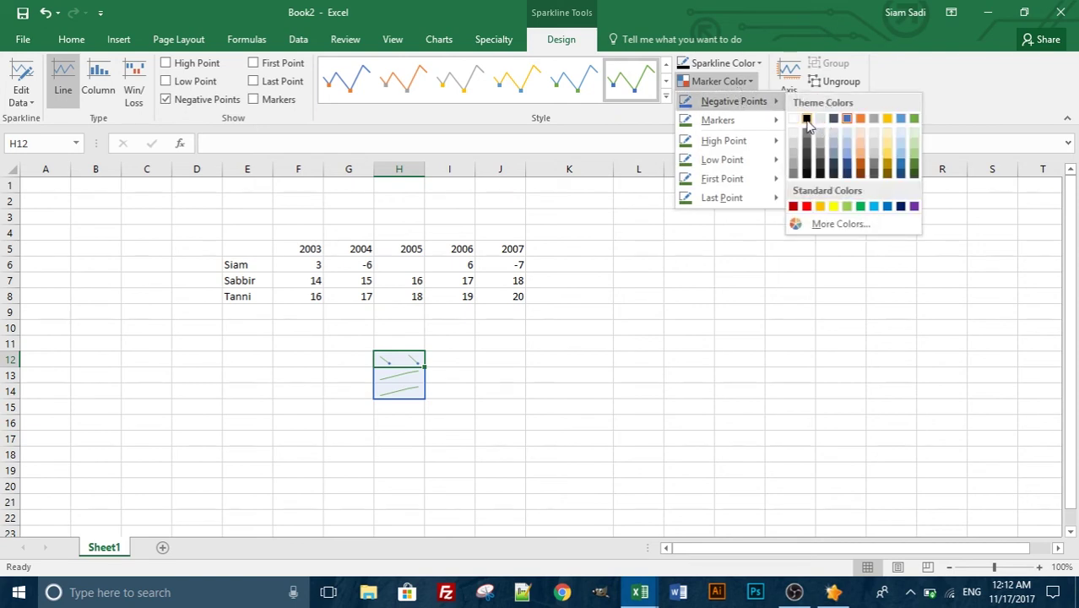
click(805, 207)
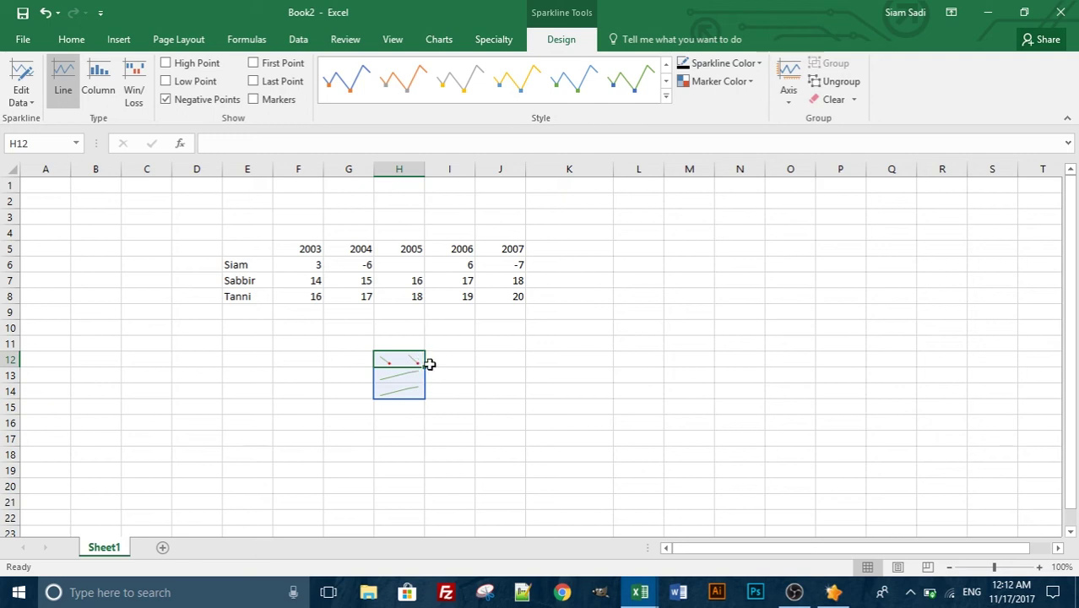
drag(571, 173, 613, 172)
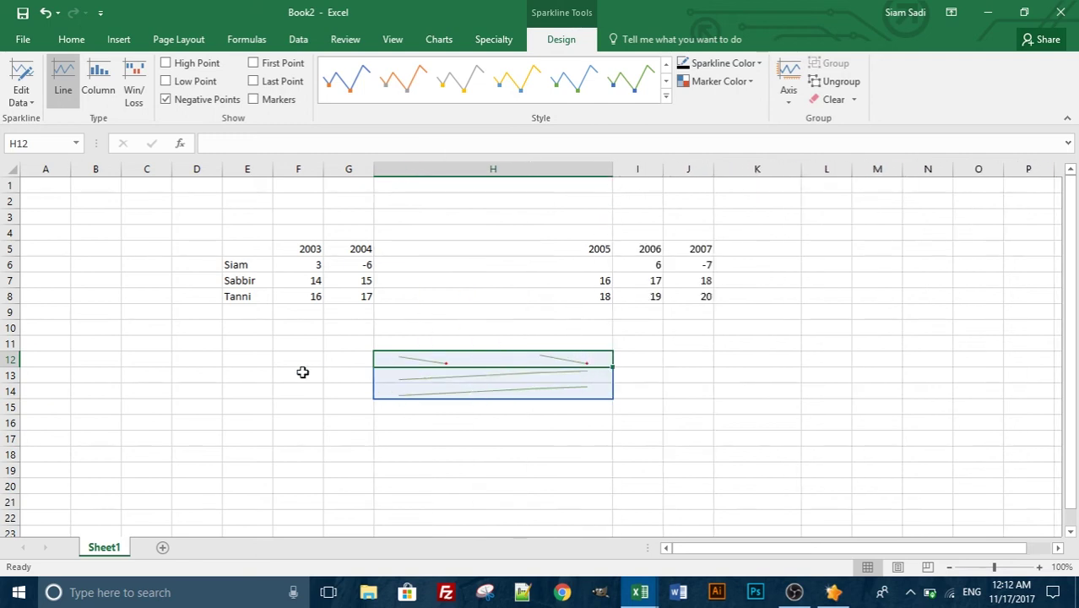
Increase row 12's height to 42.75 points so the H12 sparkline draws taller
click(13, 359)
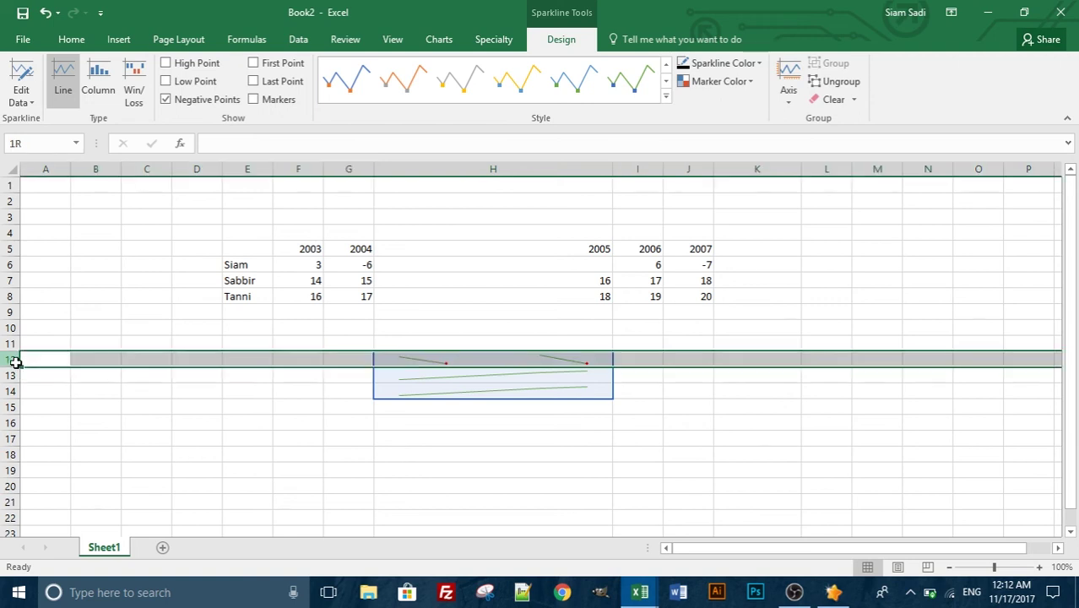
drag(14, 366, 13, 395)
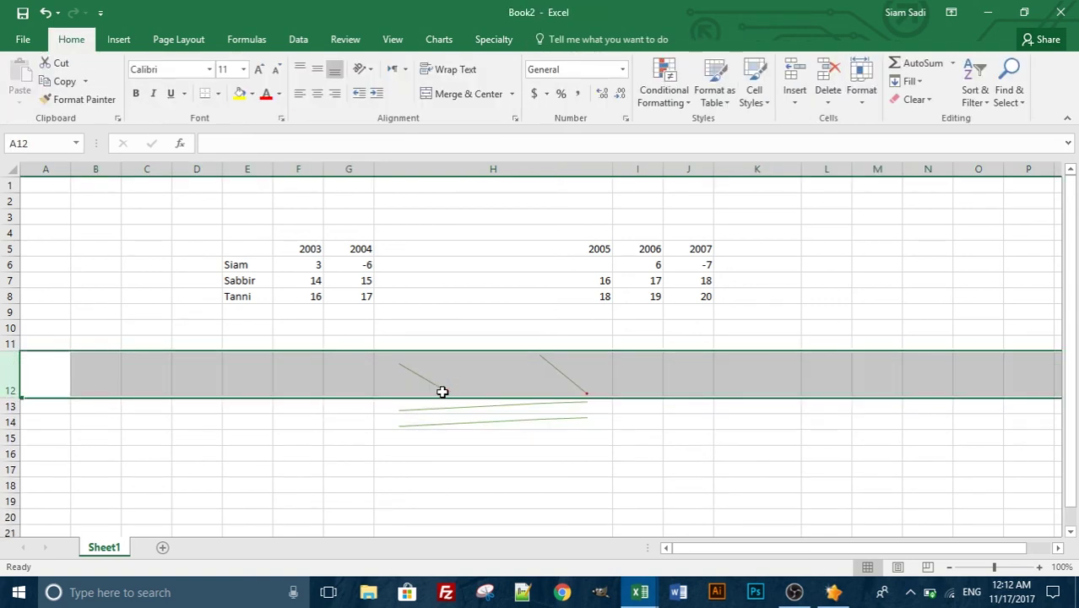
click(458, 407)
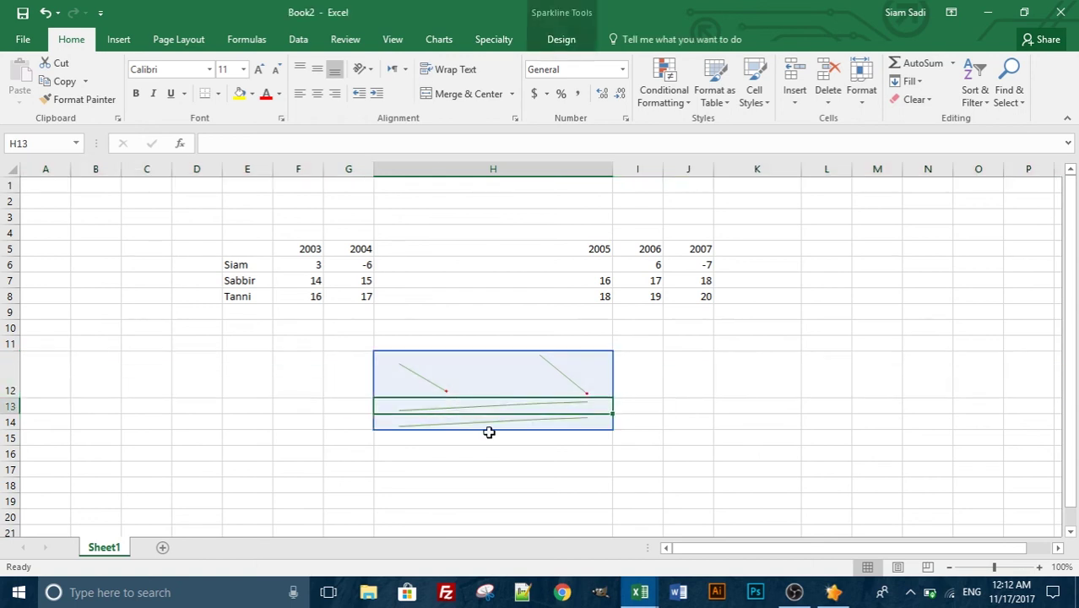
click(566, 42)
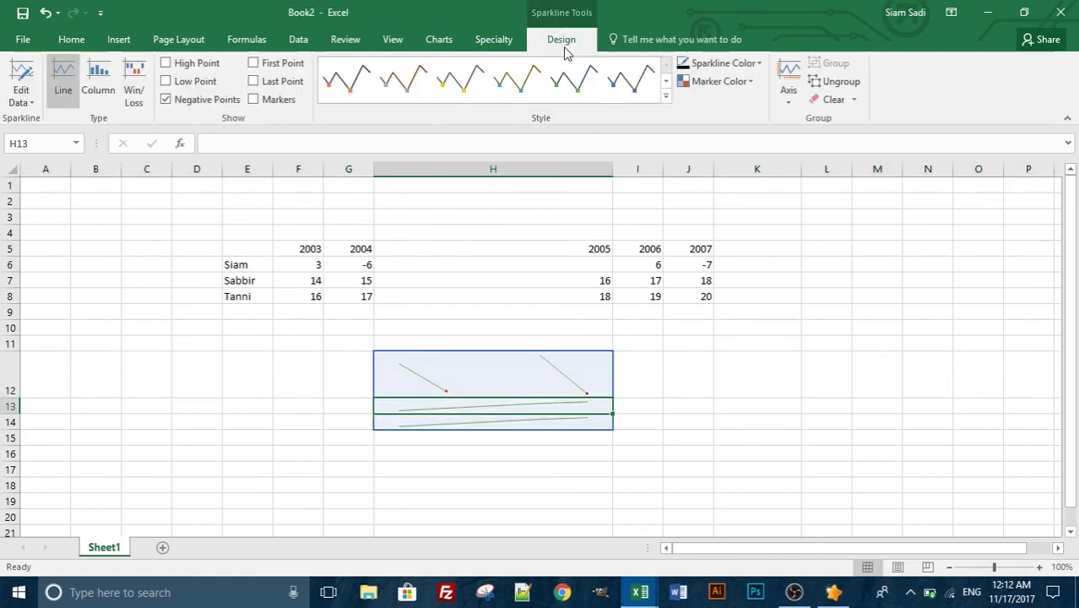
Turn on High Point and colour the high-point markers blue-gray
click(748, 83)
mouse_move(742, 131)
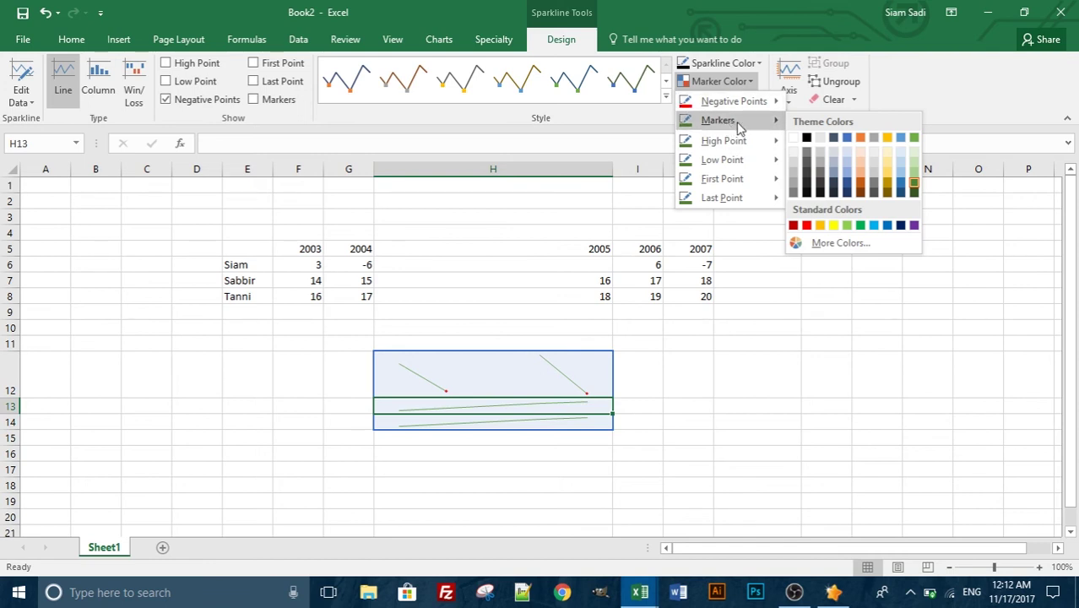
click(164, 64)
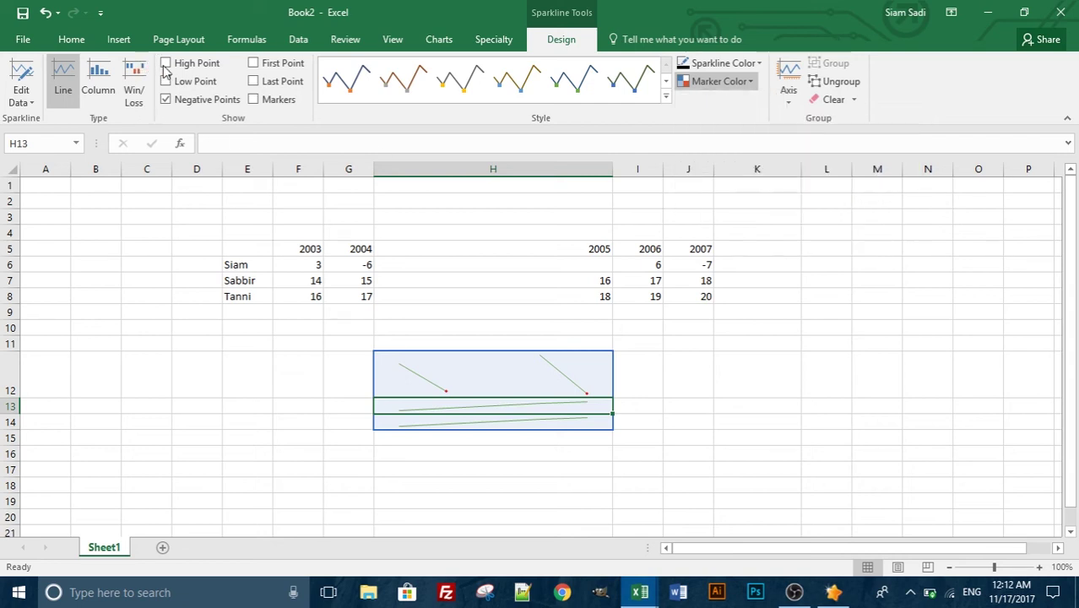
click(458, 379)
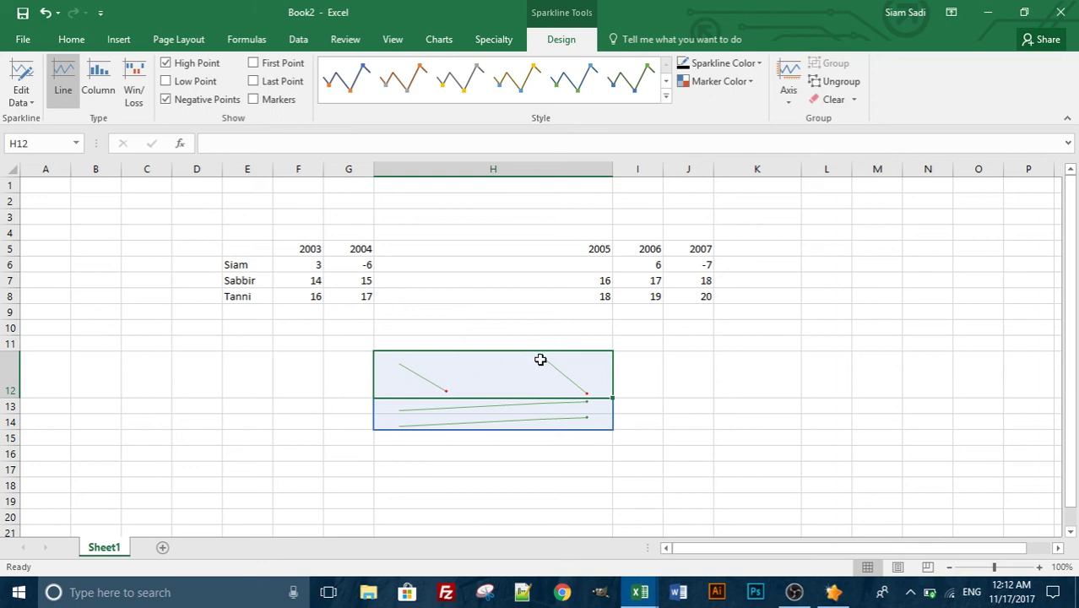
click(734, 88)
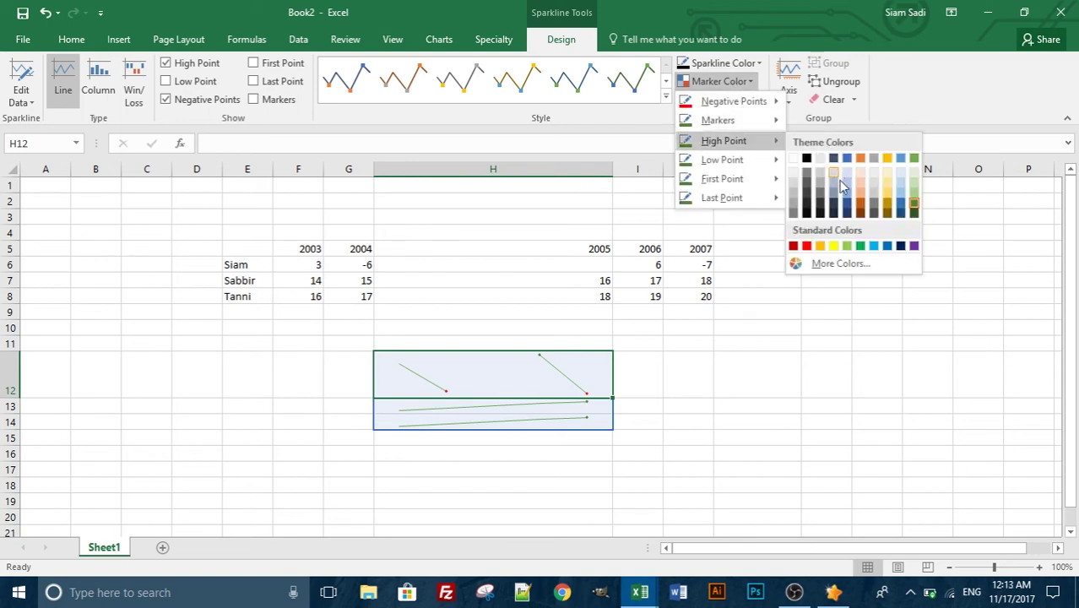
click(848, 160)
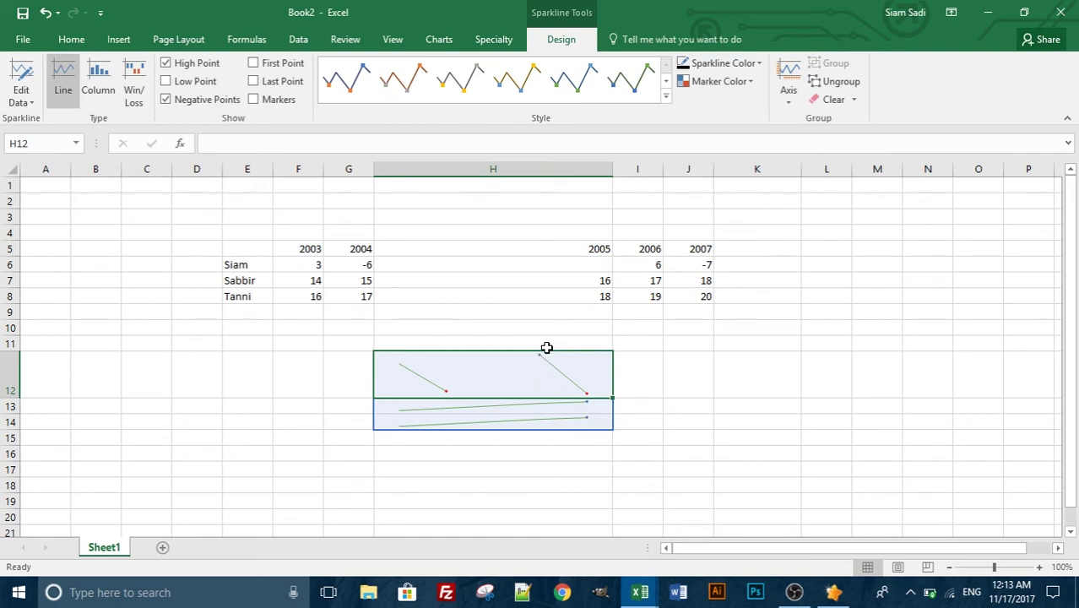
Turn on First Point and change the high-point markers to yellow
click(252, 63)
click(739, 82)
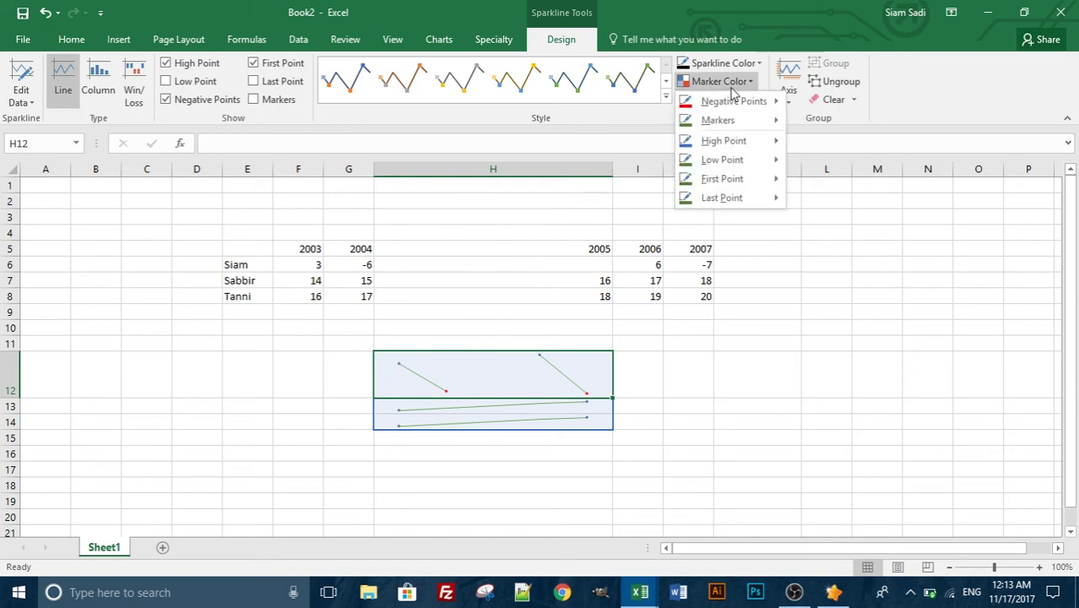
mouse_move(760, 145)
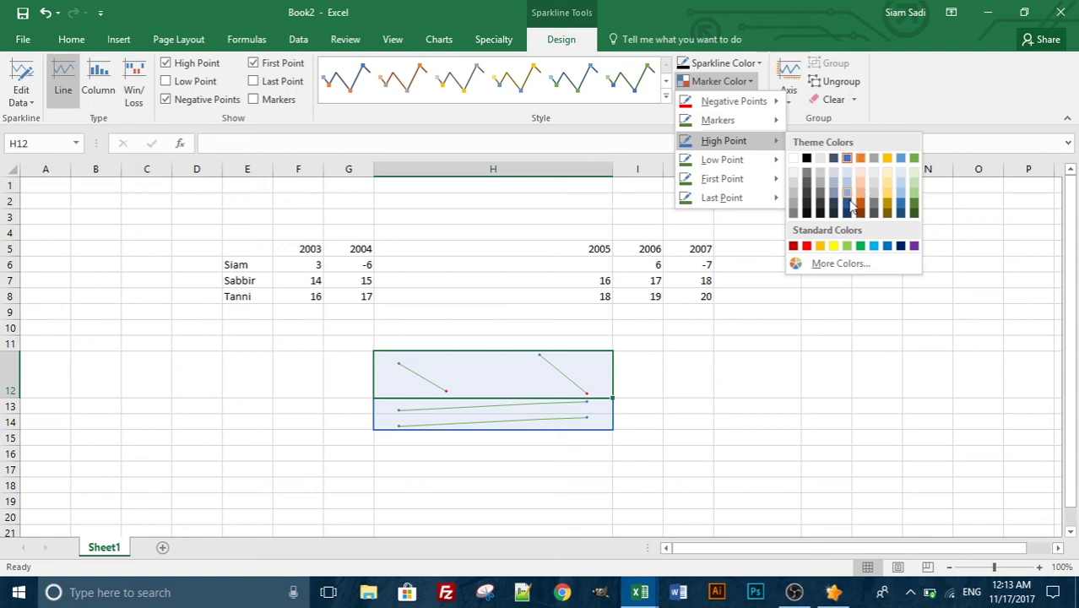
click(819, 246)
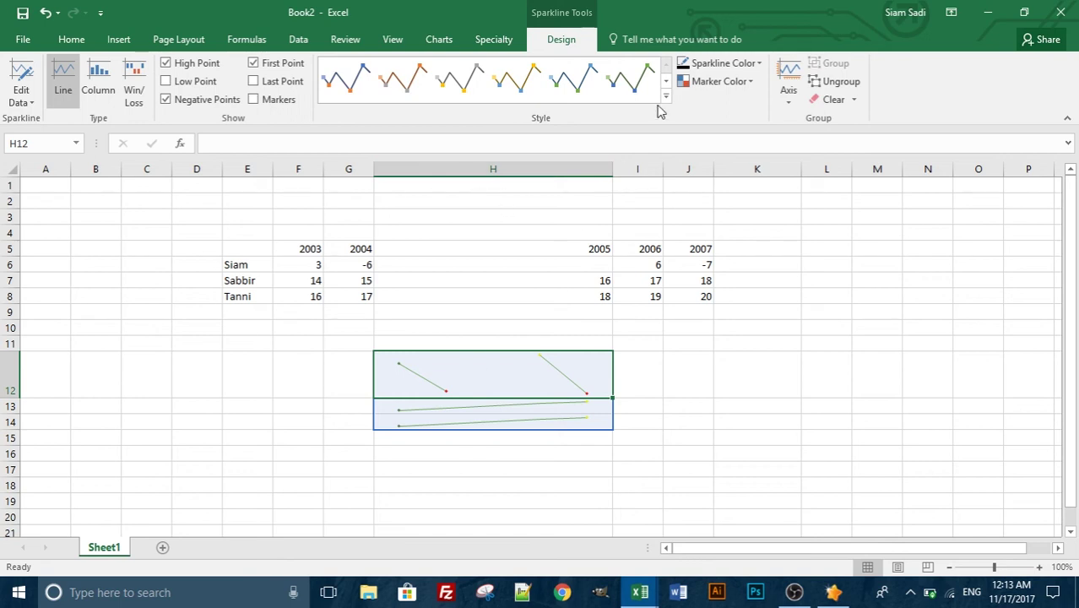
Turn on Last Point and colour the last-point markers purple
click(253, 81)
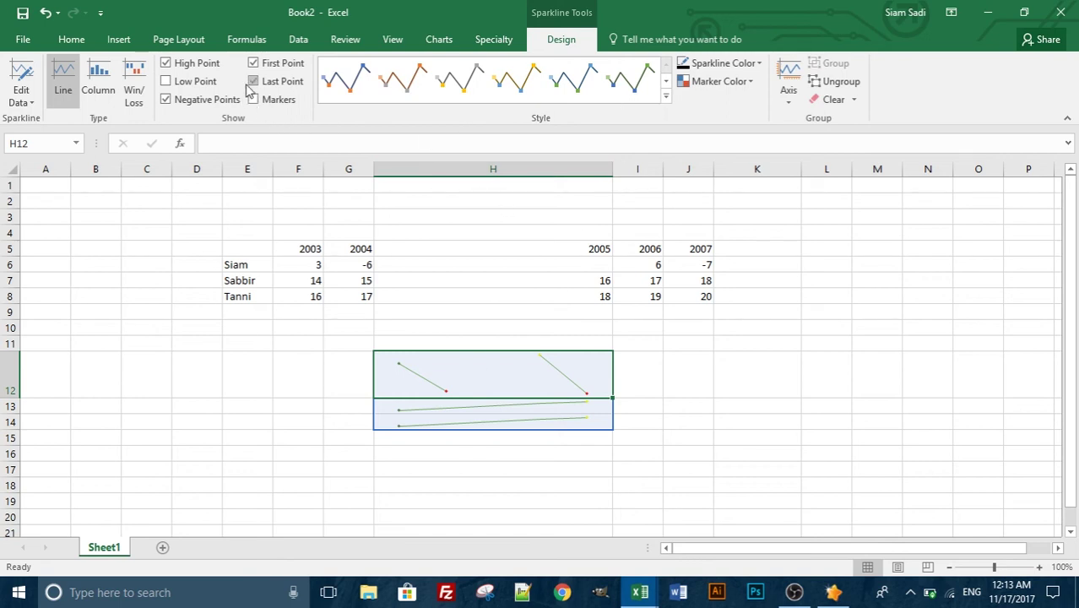
click(724, 82)
mouse_move(759, 208)
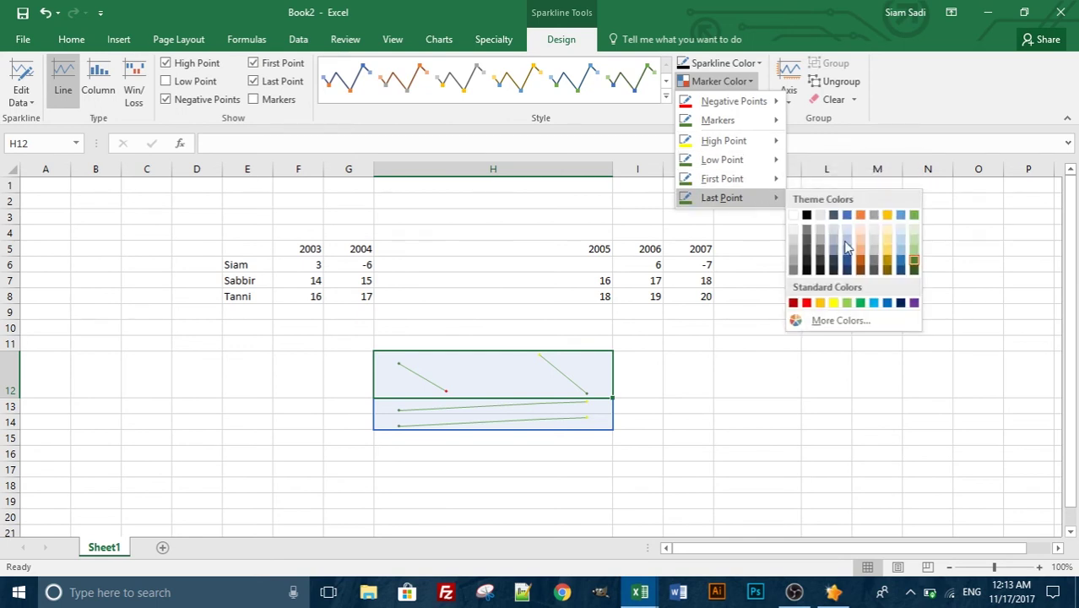
click(913, 303)
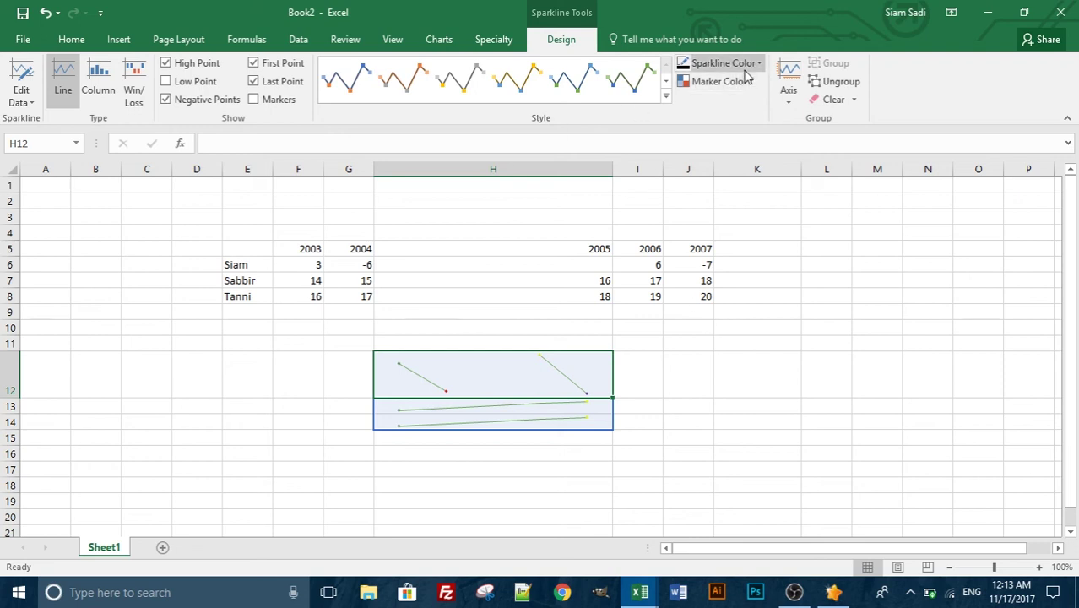
Set the sparkline line weight to 4½ pt
click(748, 74)
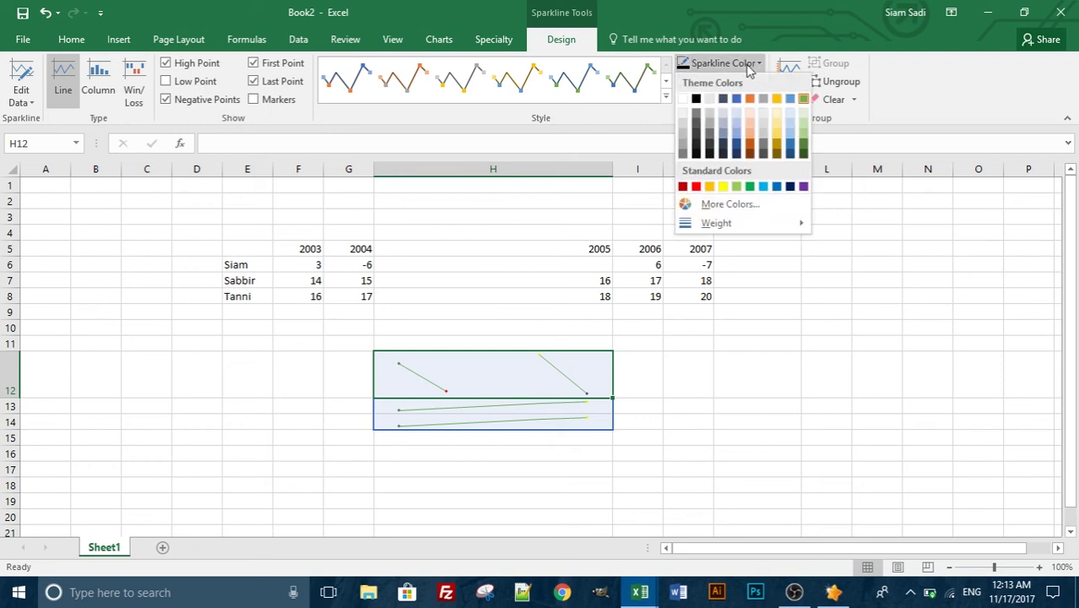
mouse_move(693, 222)
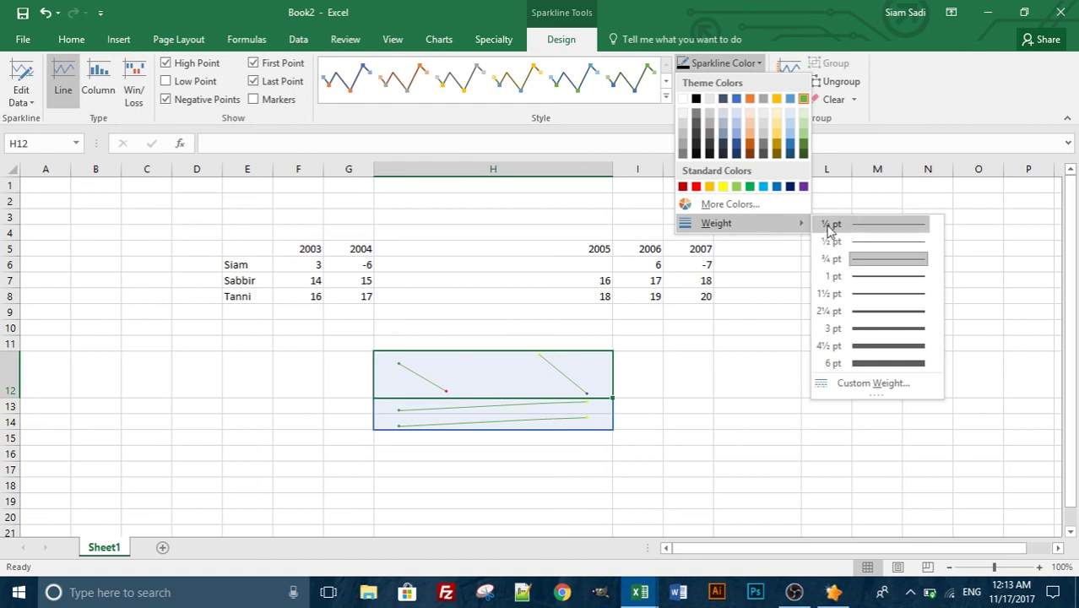
click(841, 346)
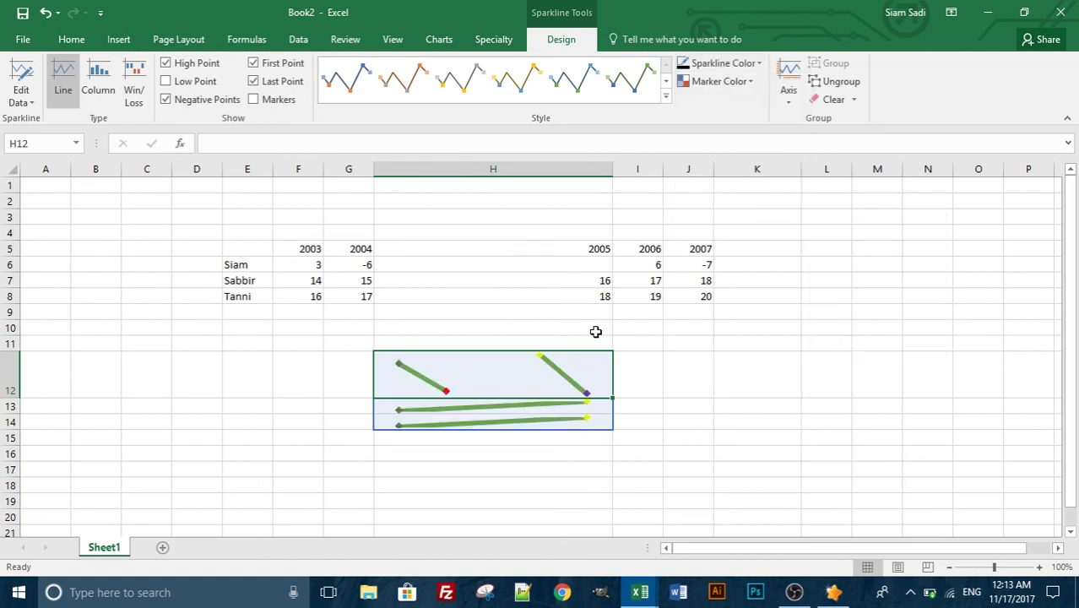
Raise the sparkline line weight to a custom 7 pt
click(758, 65)
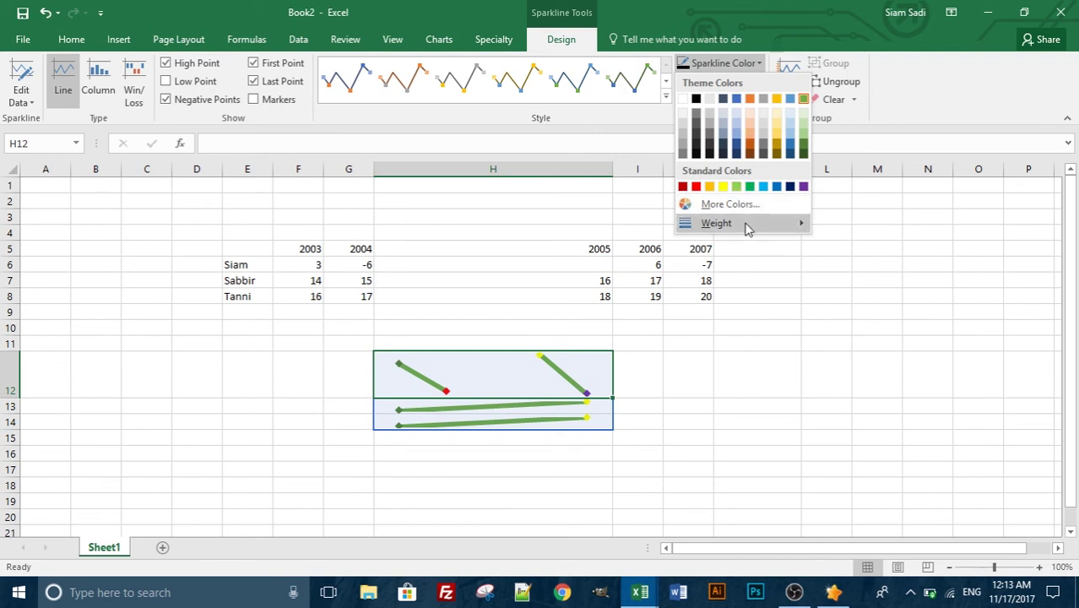
mouse_move(748, 229)
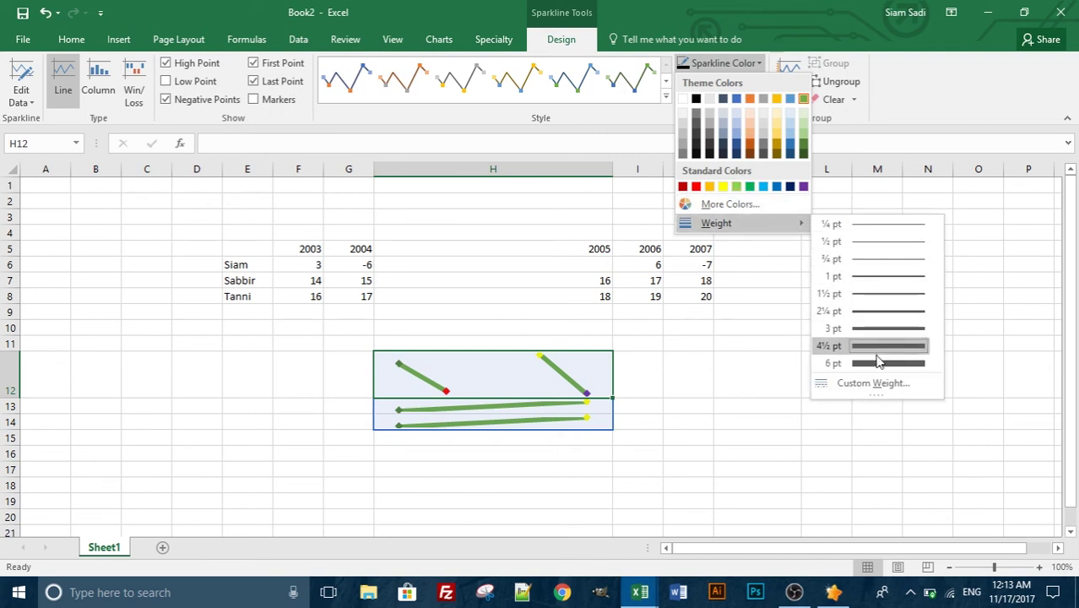
click(875, 384)
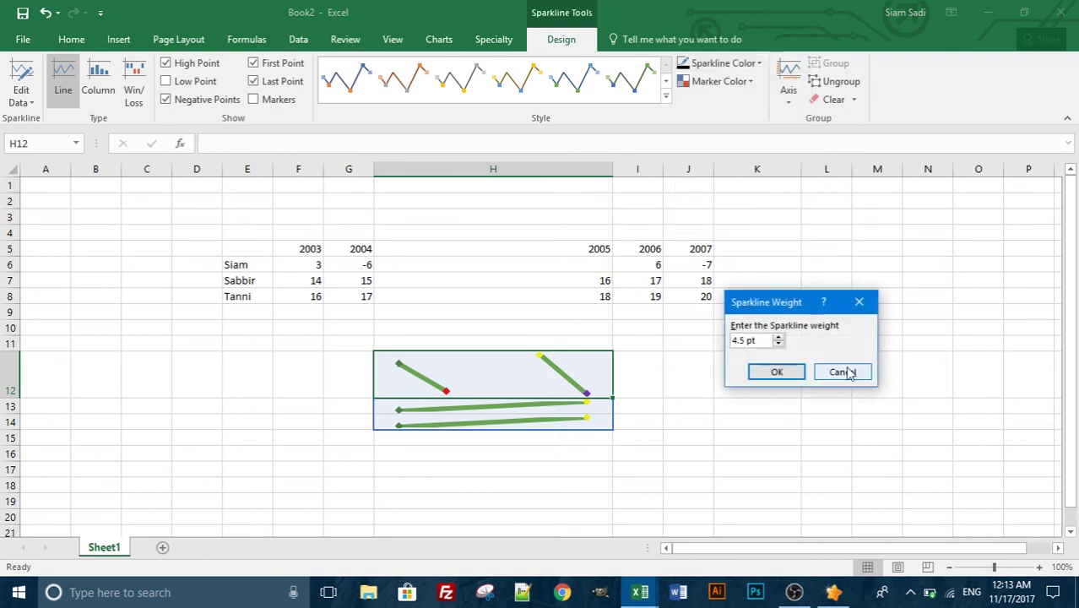
click(779, 337)
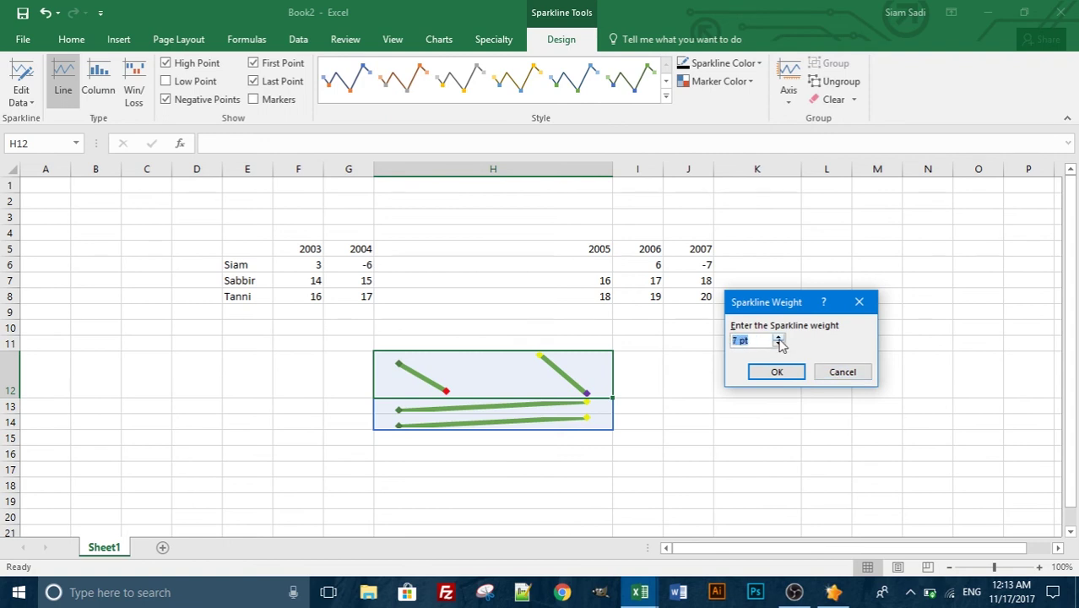
click(776, 371)
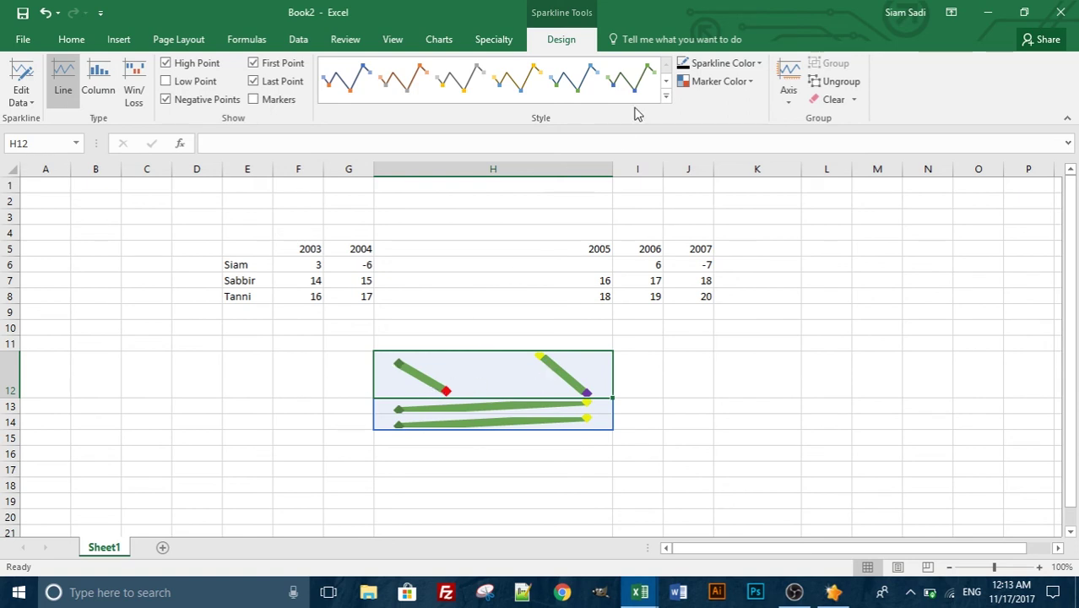
click(748, 64)
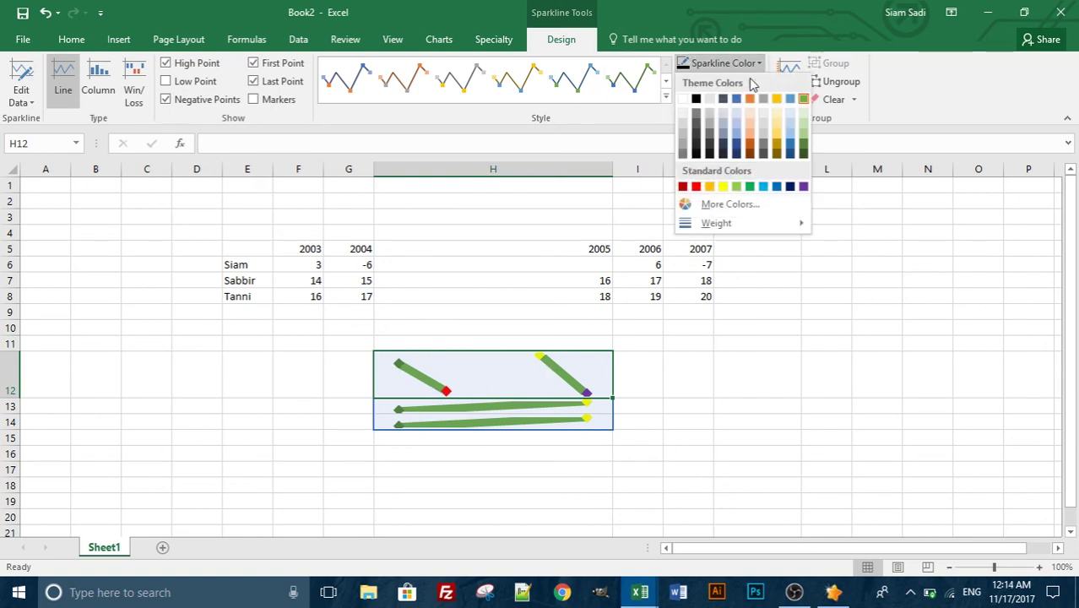
click(734, 125)
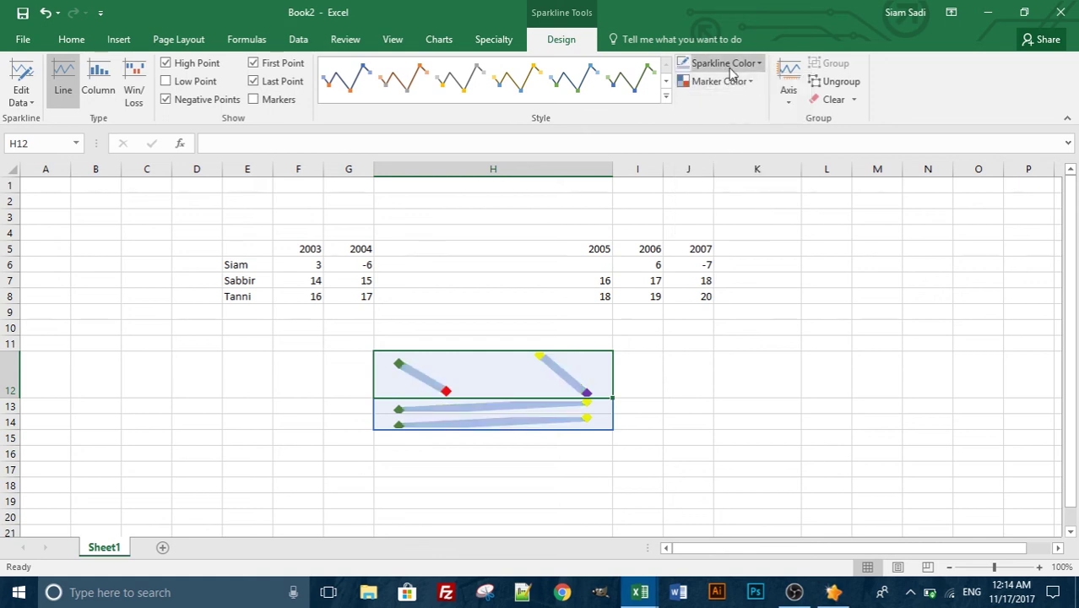
click(732, 64)
click(738, 151)
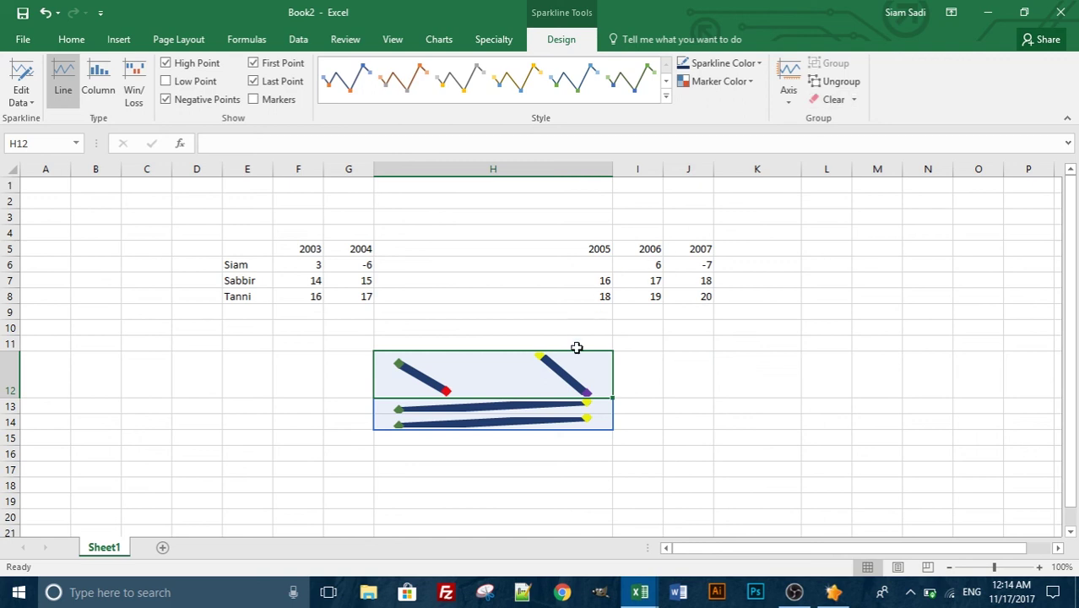
click(735, 373)
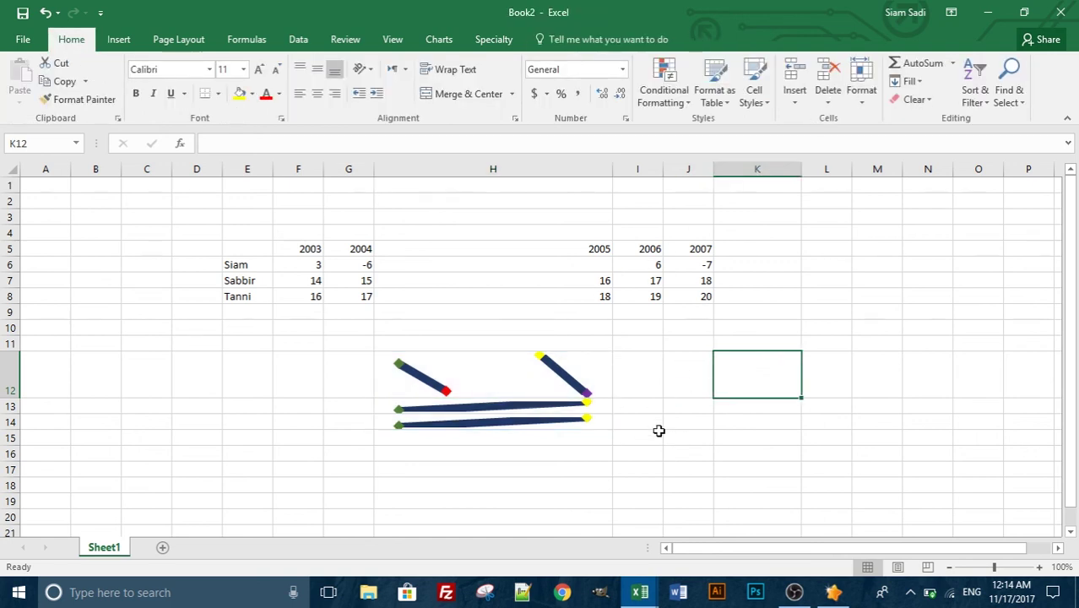
Select the H12:H14 sparklines and ungroup them
click(570, 374)
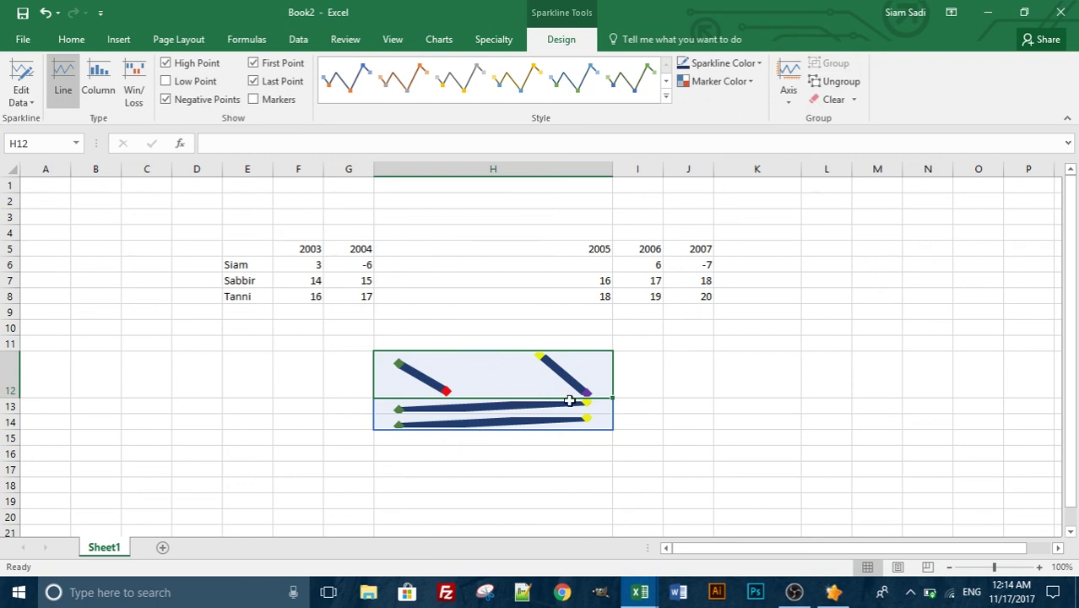
drag(568, 404, 568, 421)
click(851, 95)
click(720, 365)
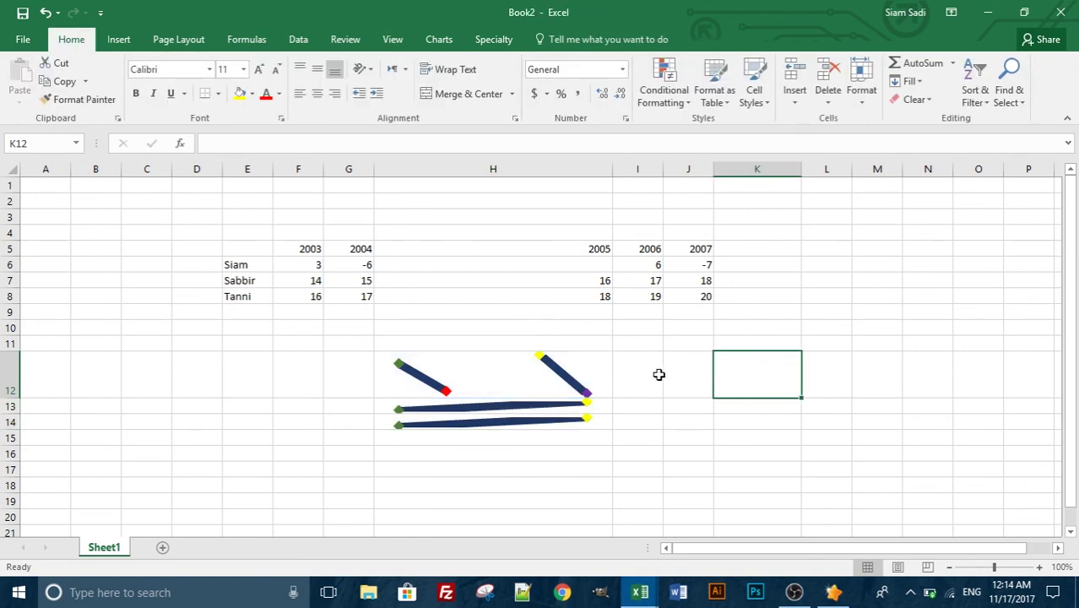
Select the H12, H13 and H14 sparklines one by one to confirm they are separate
click(564, 379)
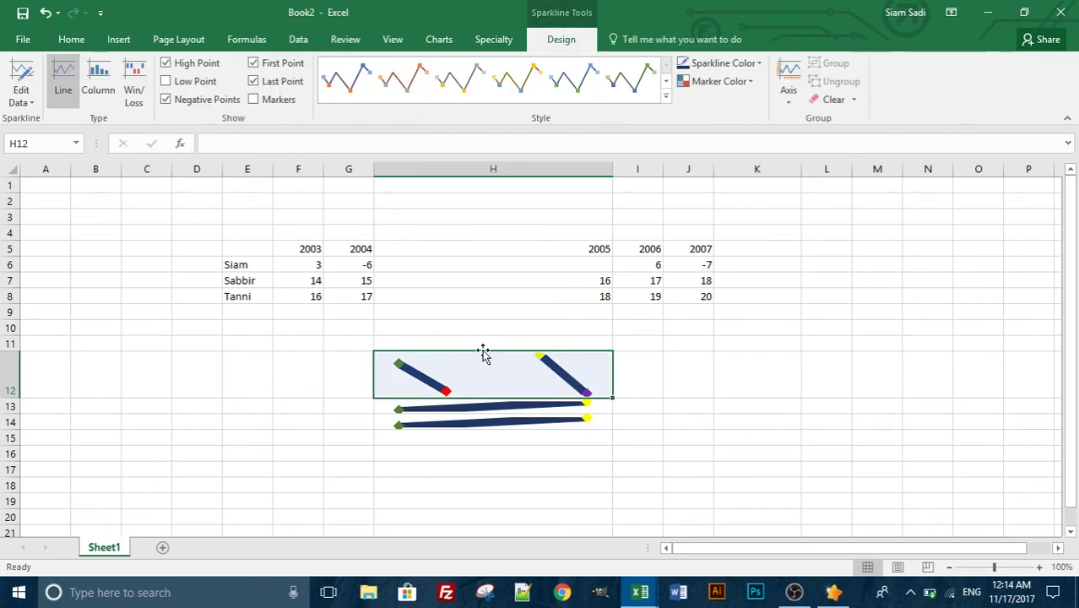
click(495, 410)
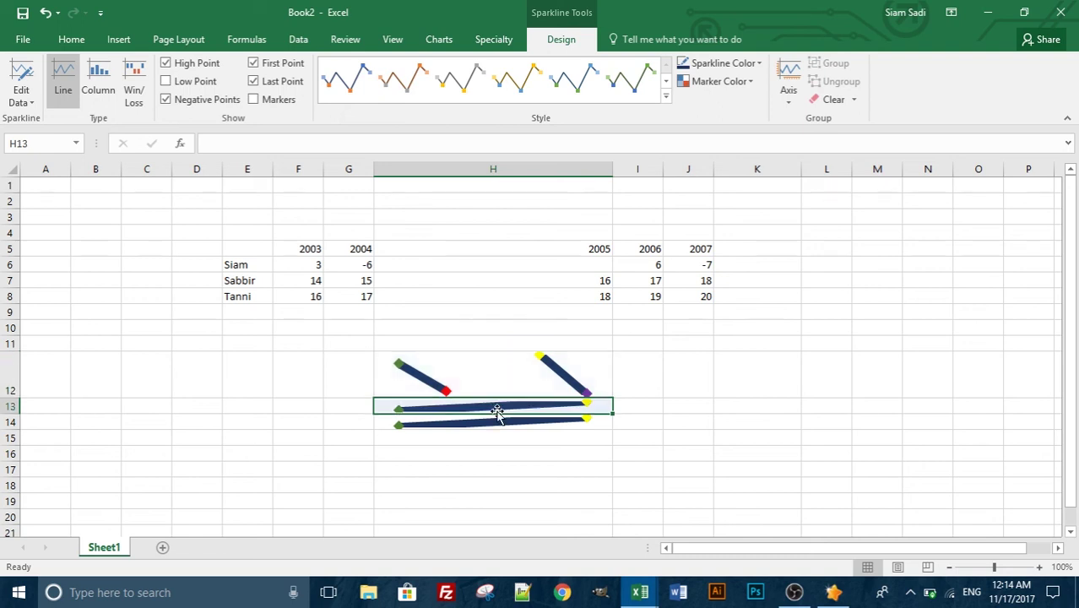
click(509, 420)
click(536, 369)
click(551, 405)
click(559, 417)
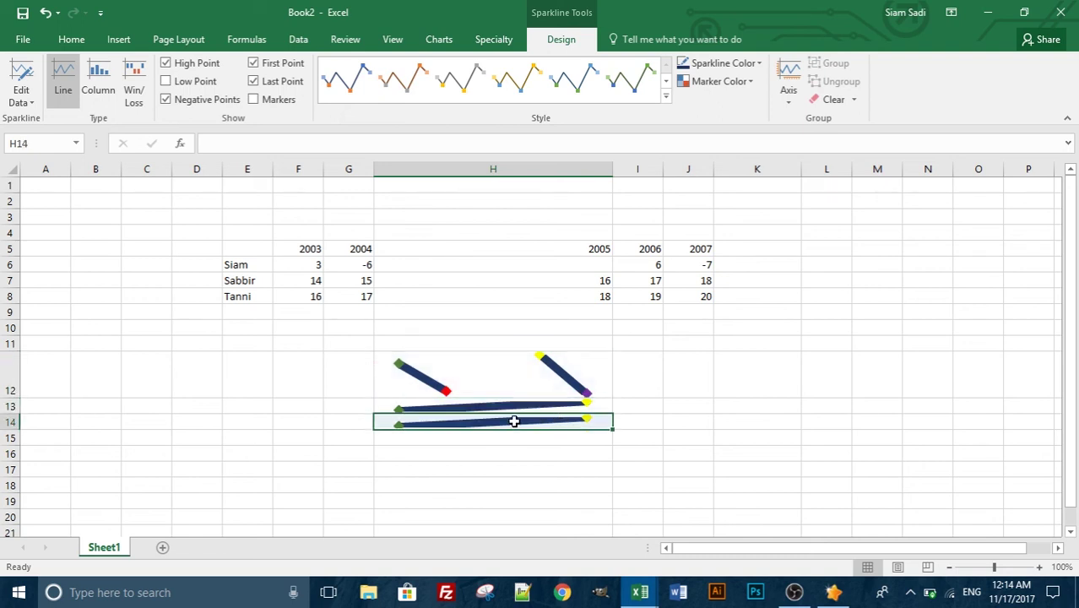
click(669, 428)
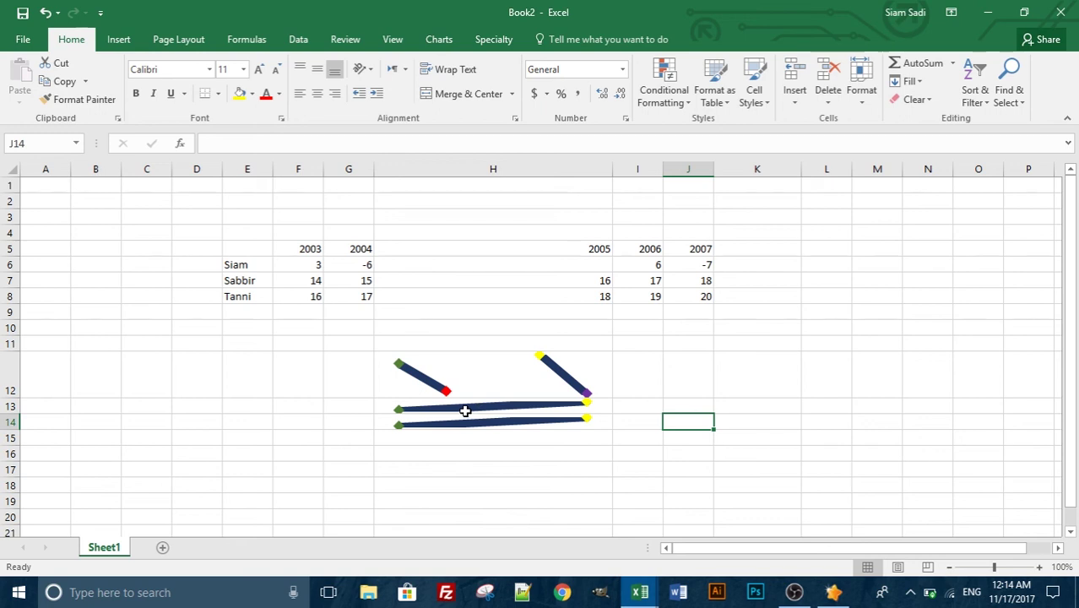
drag(488, 407, 490, 427)
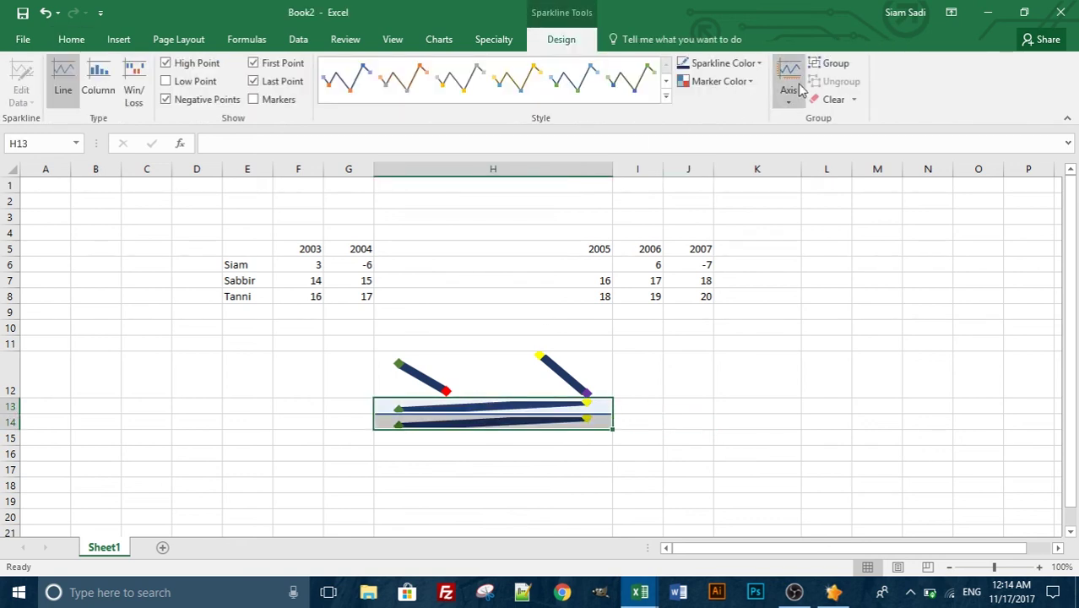
Group the H13 and H14 sparklines, then select H13 to check the new group
click(847, 70)
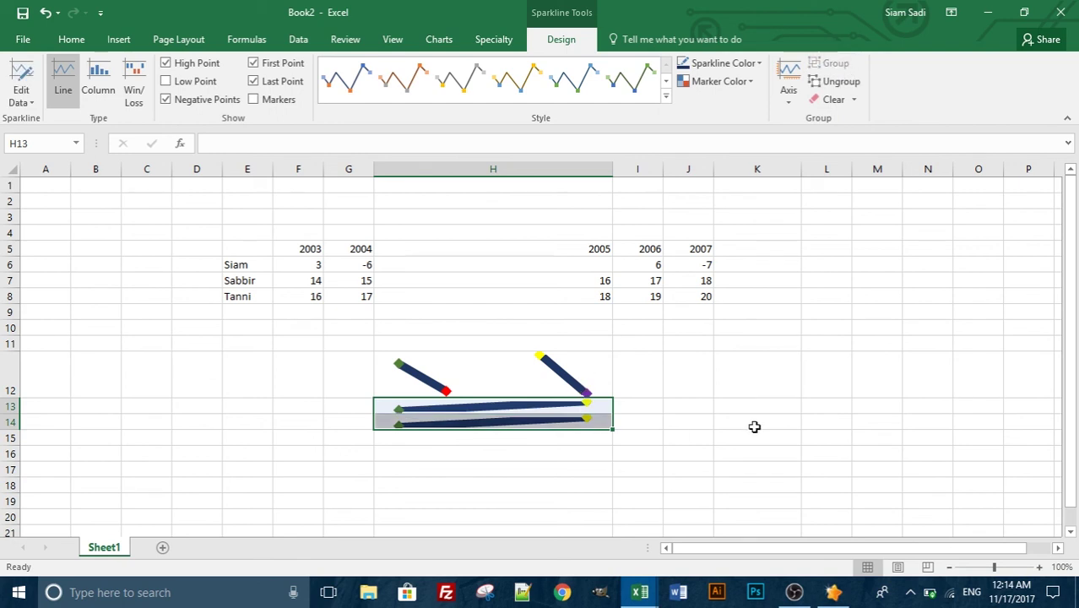
click(754, 424)
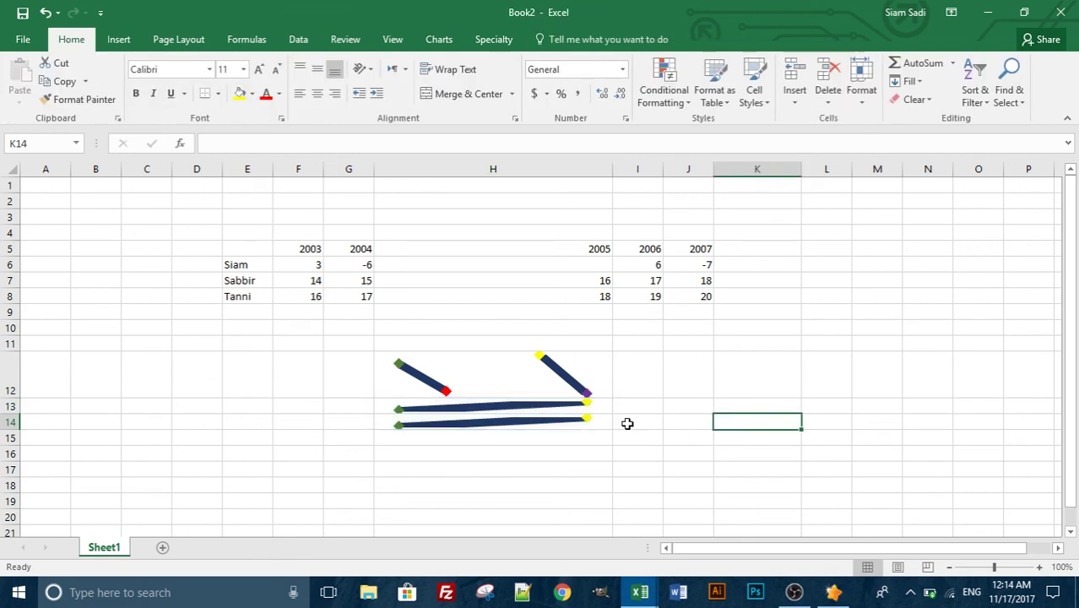
click(512, 405)
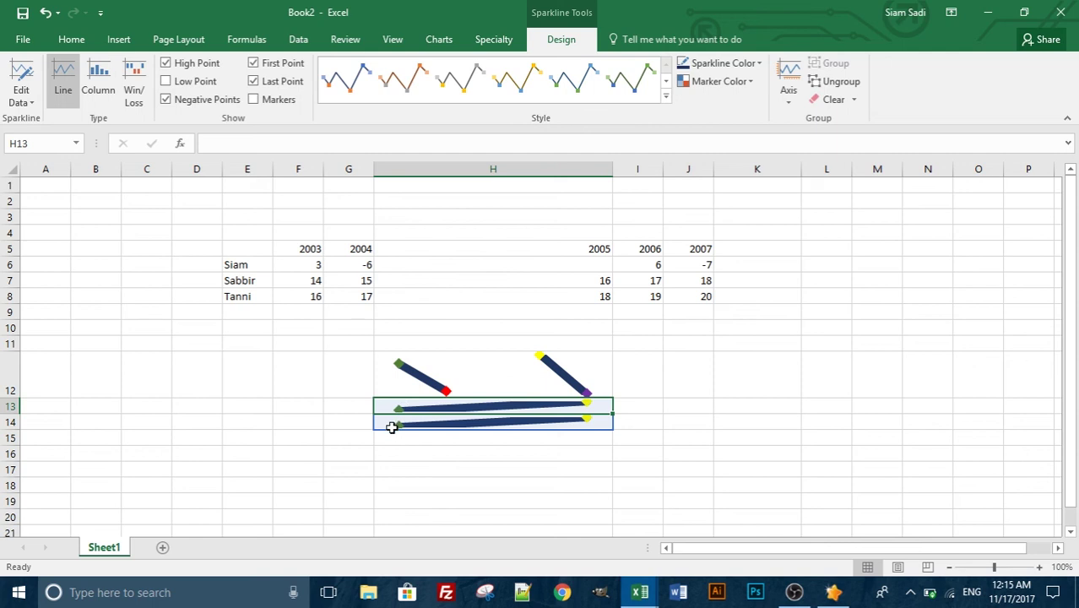
Clear the H12 sparkline and the whole H13:H14 sparkline group
click(443, 379)
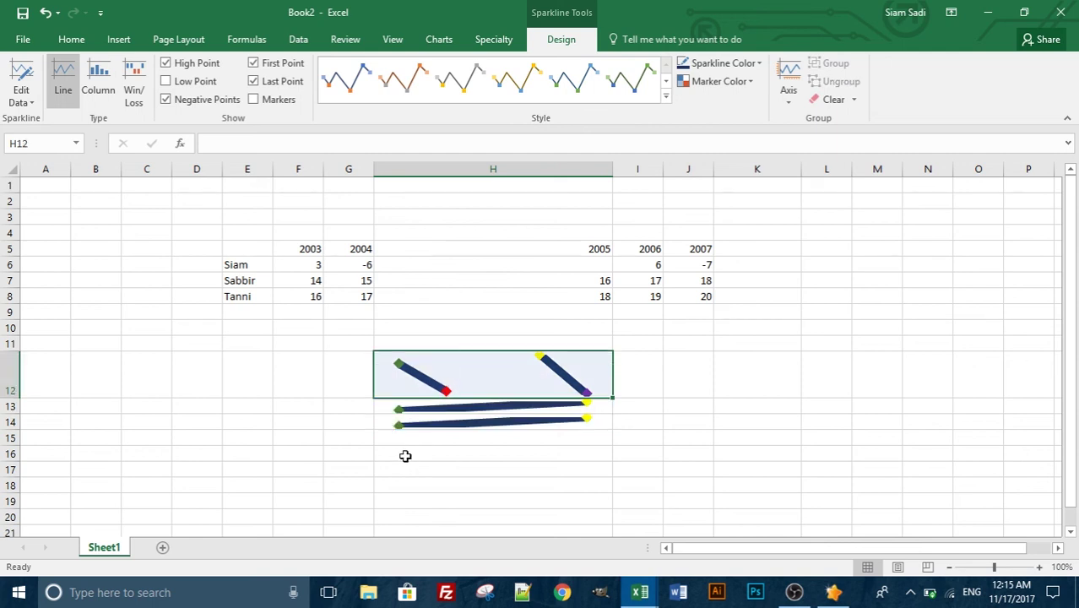
click(854, 100)
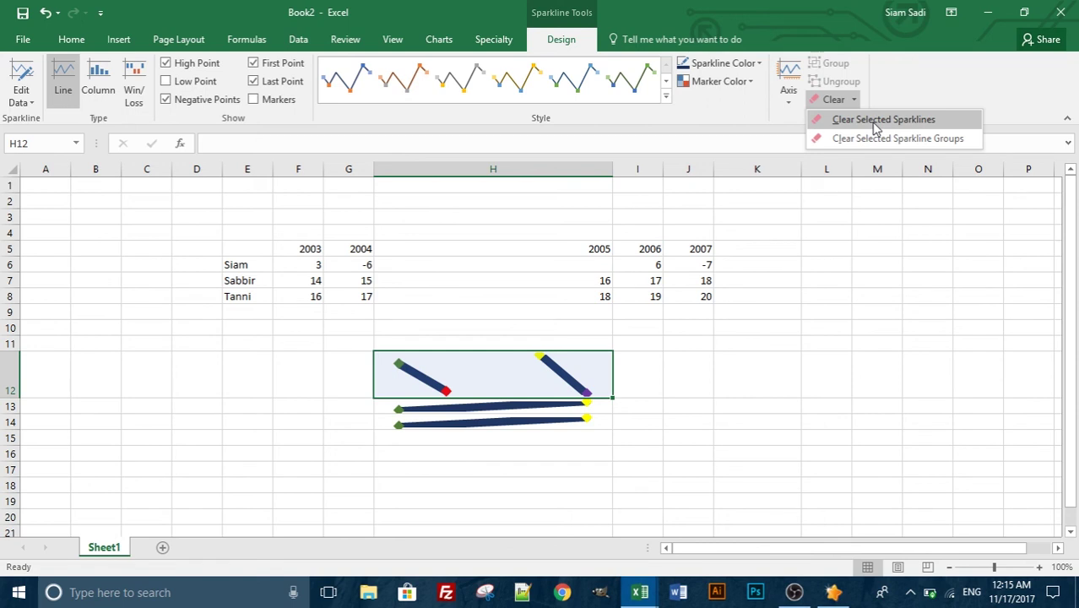
click(876, 122)
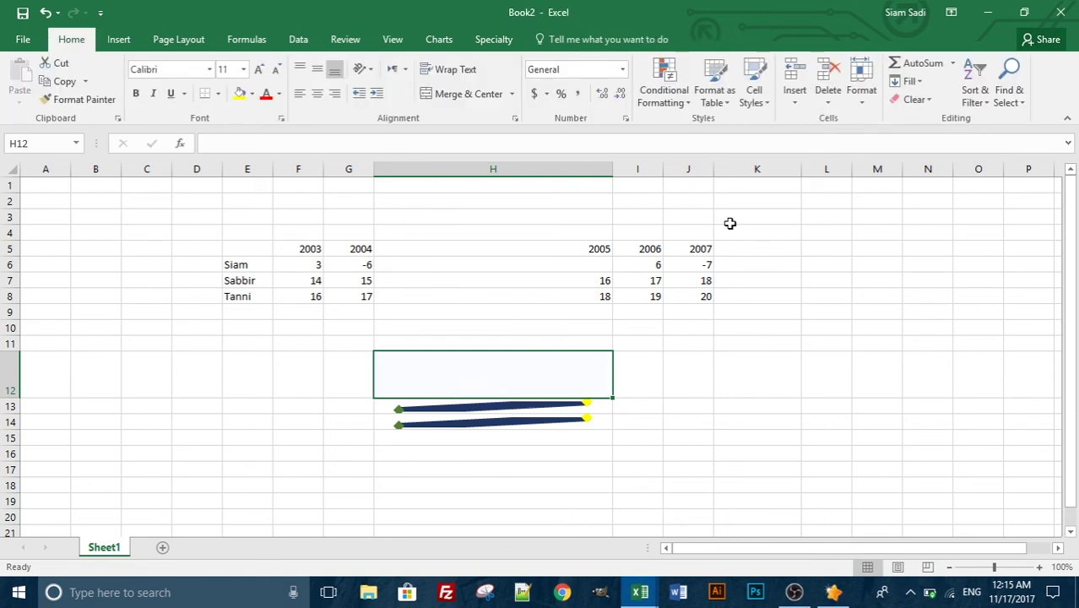
click(579, 407)
click(853, 100)
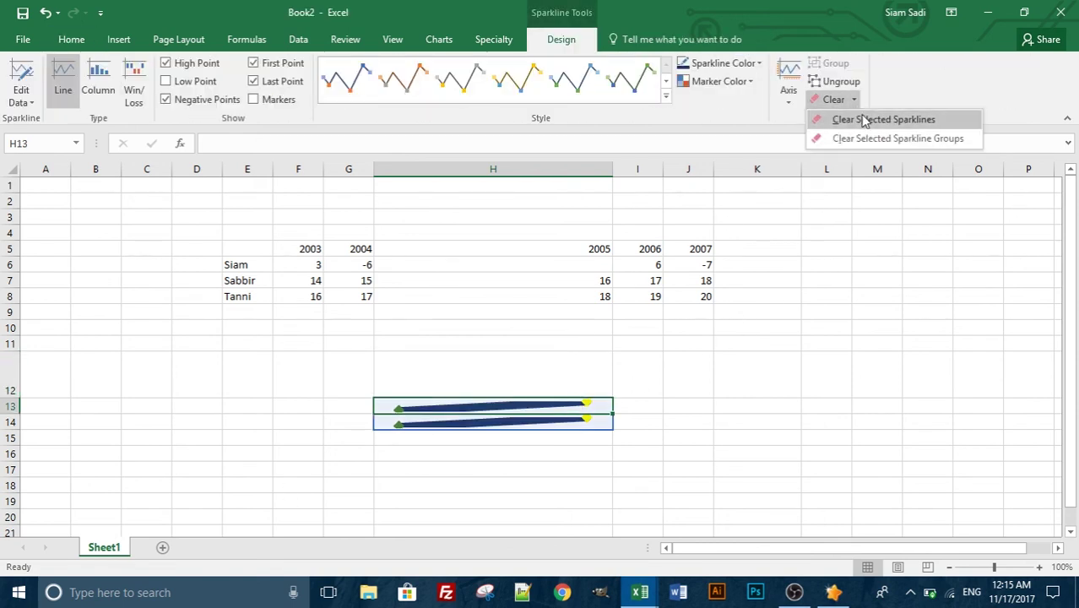
click(870, 140)
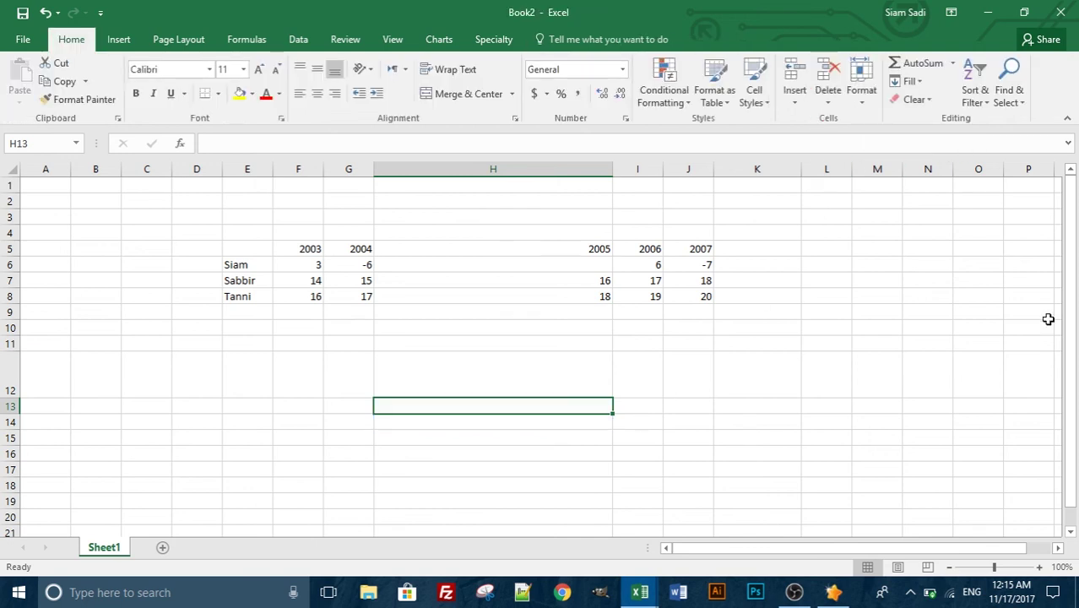
Select H12:H14, then H12, and undo with Ctrl+Z to restore the sparklines
click(524, 367)
click(520, 235)
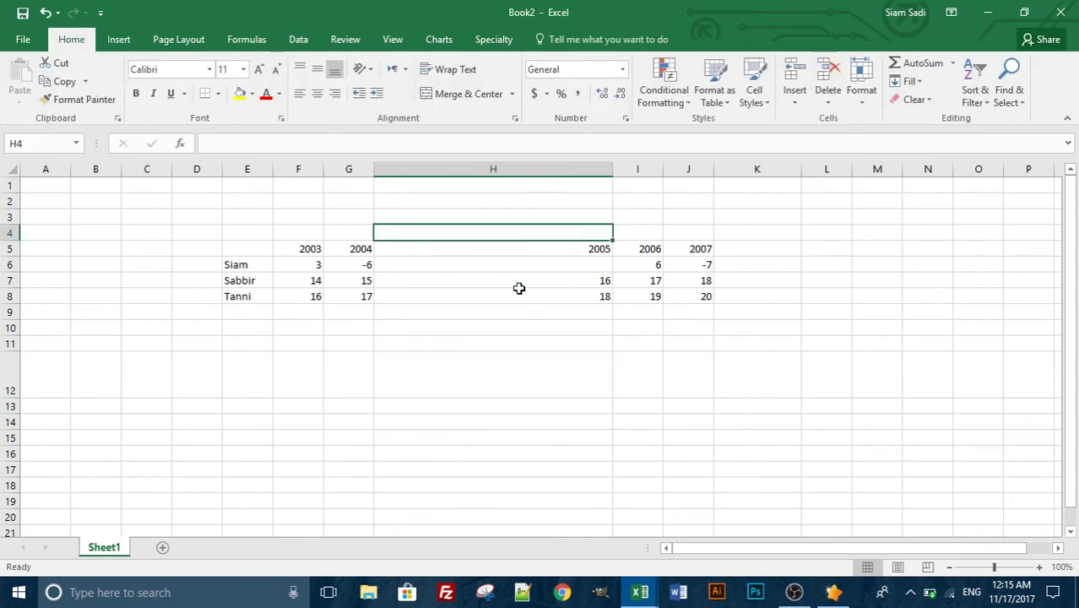
click(385, 281)
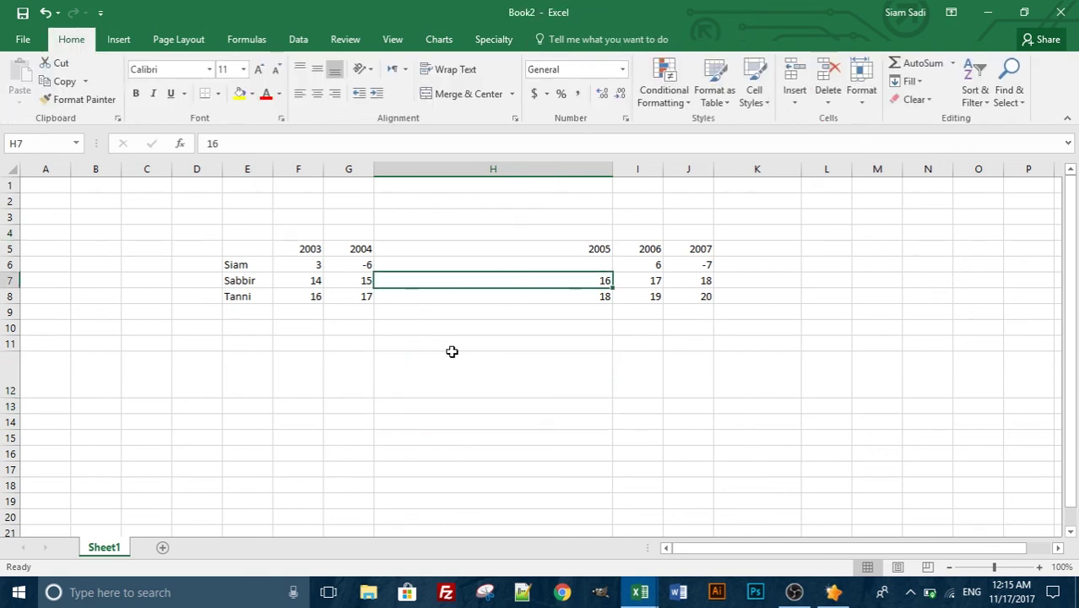
drag(376, 366, 439, 420)
click(549, 367)
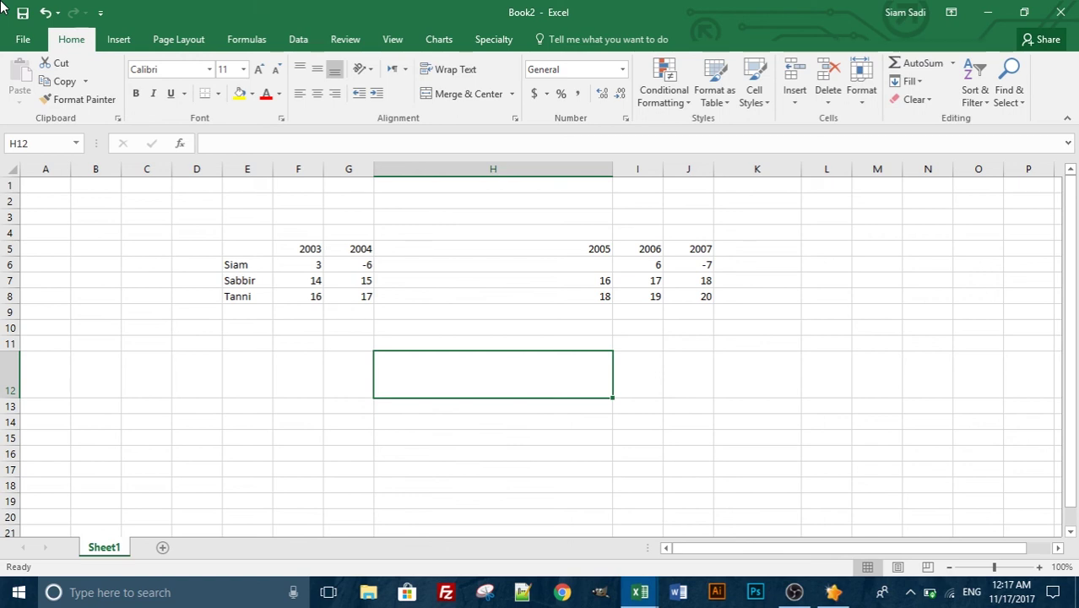
key(ctrl+z)
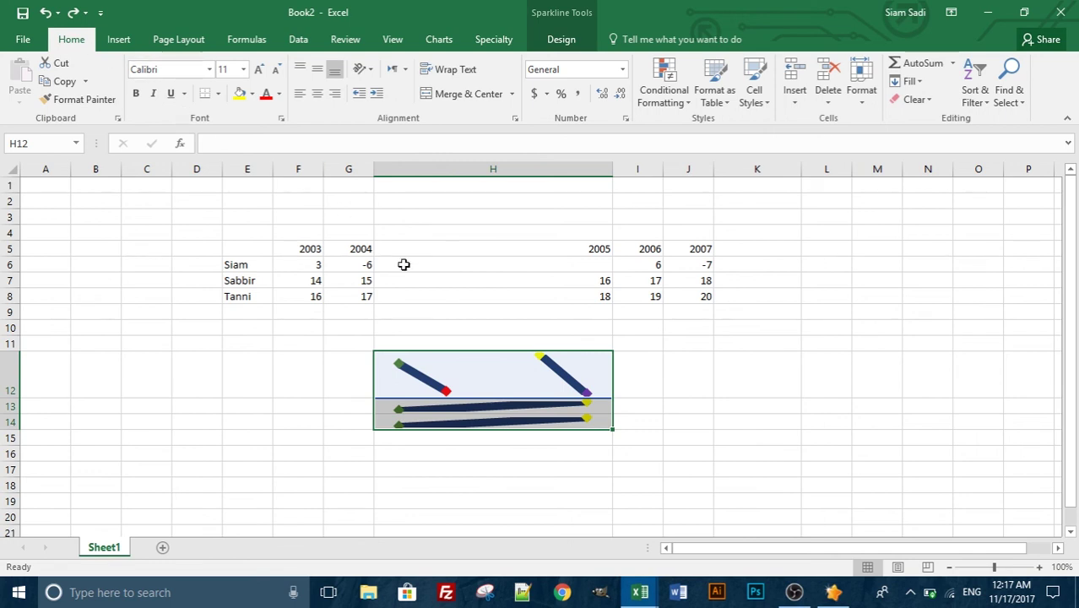
Select H12:H14 and group all three sparklines together
drag(484, 374, 490, 428)
click(562, 39)
click(827, 66)
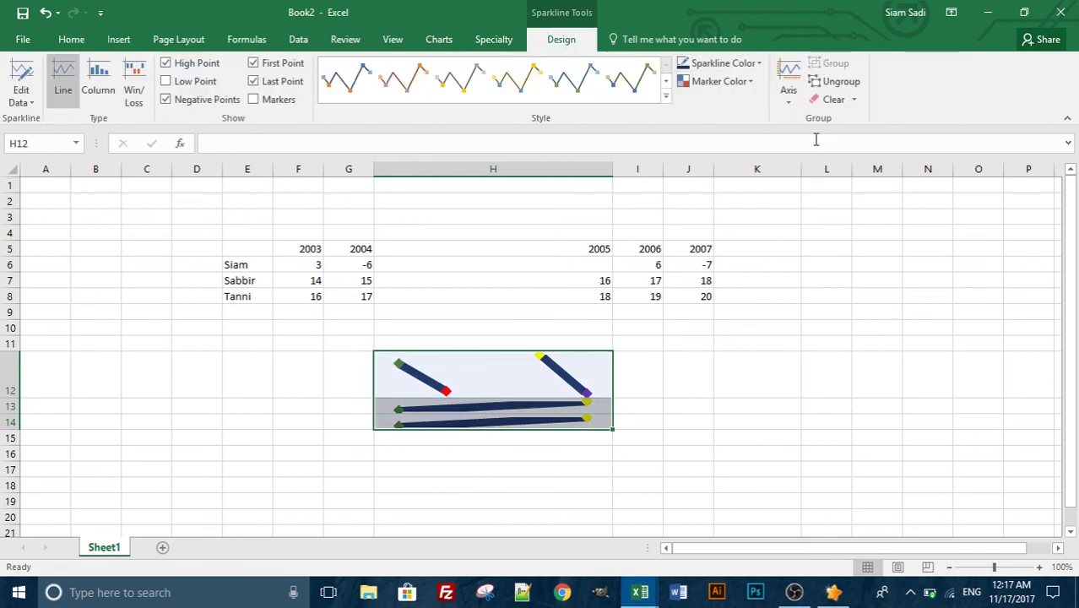
Switch the sparklines to a date axis using the years in F5:J5
click(788, 91)
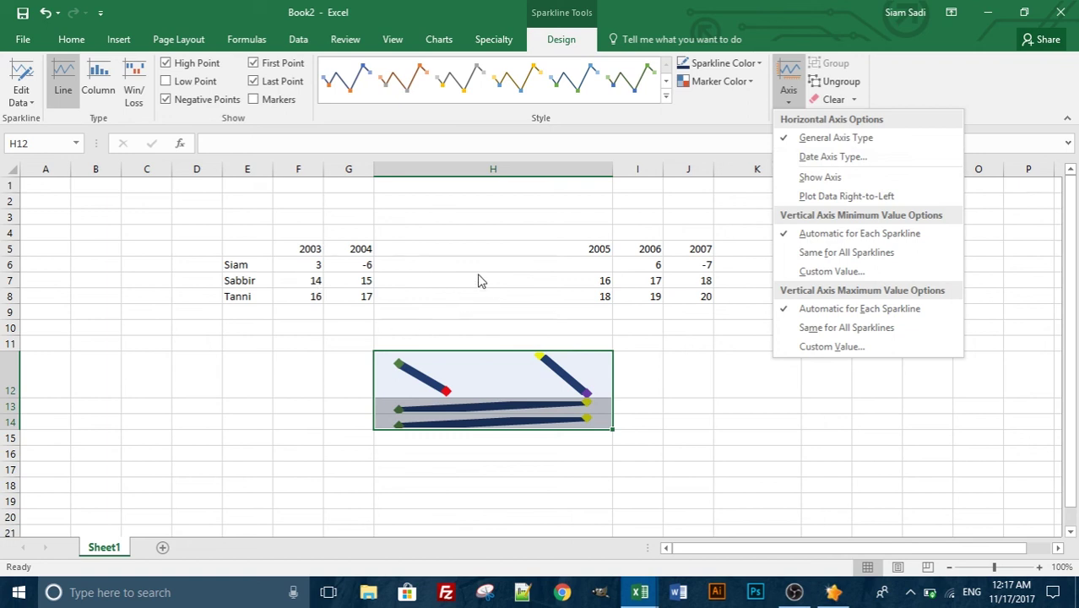
click(862, 158)
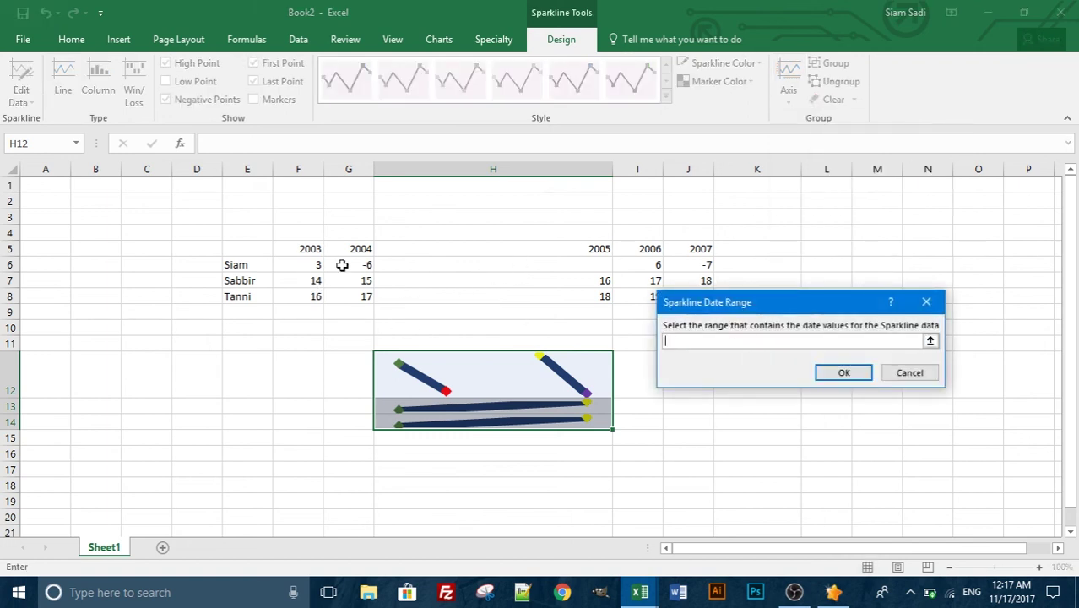
drag(302, 248, 685, 244)
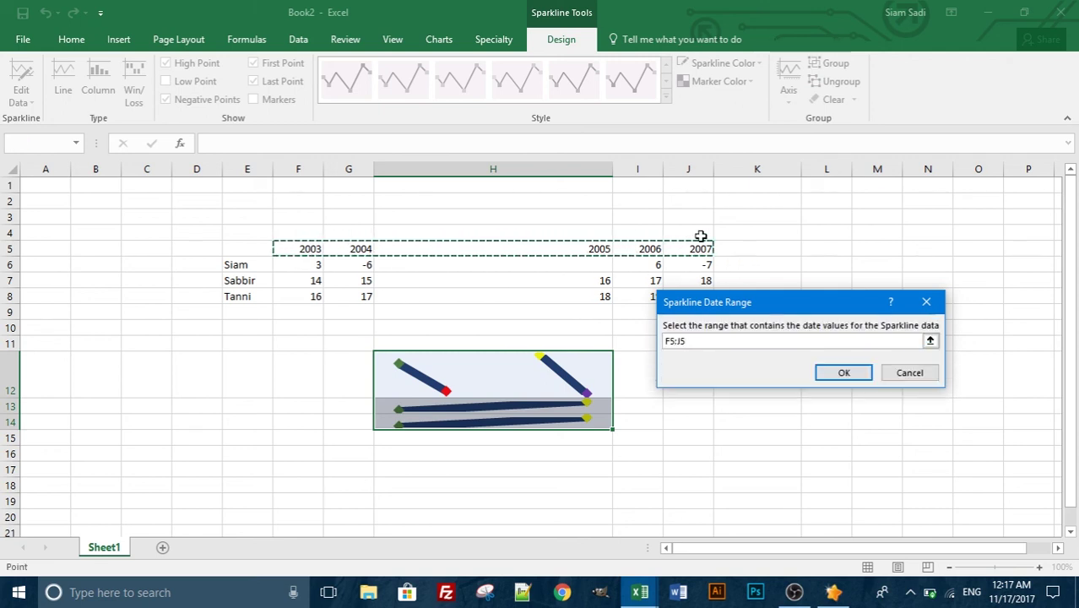
click(836, 377)
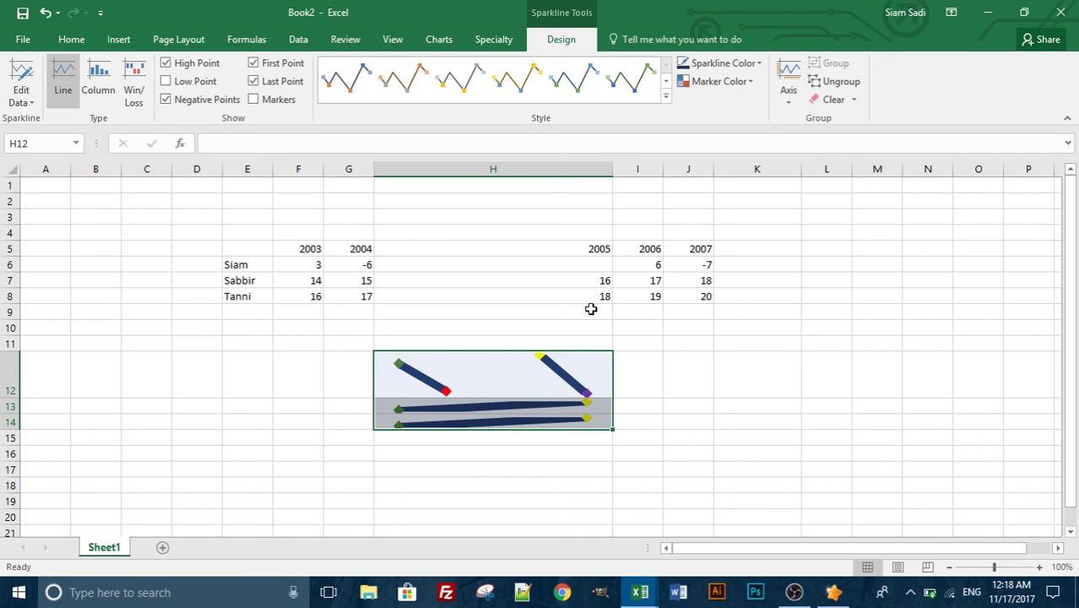
click(792, 97)
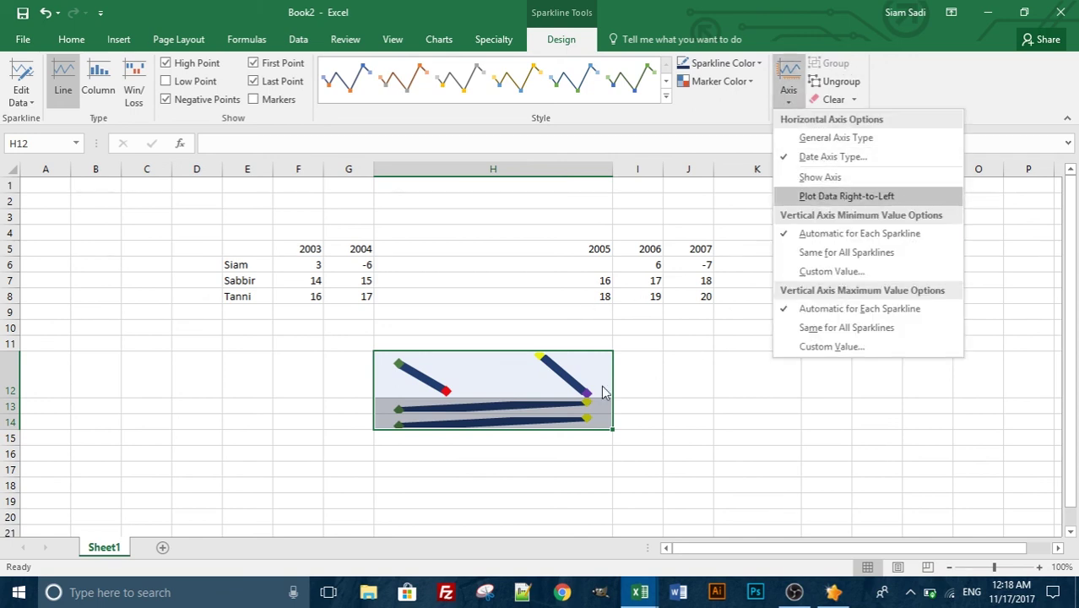
Show the horizontal axis line on the sparklines, then select cell G7
click(819, 178)
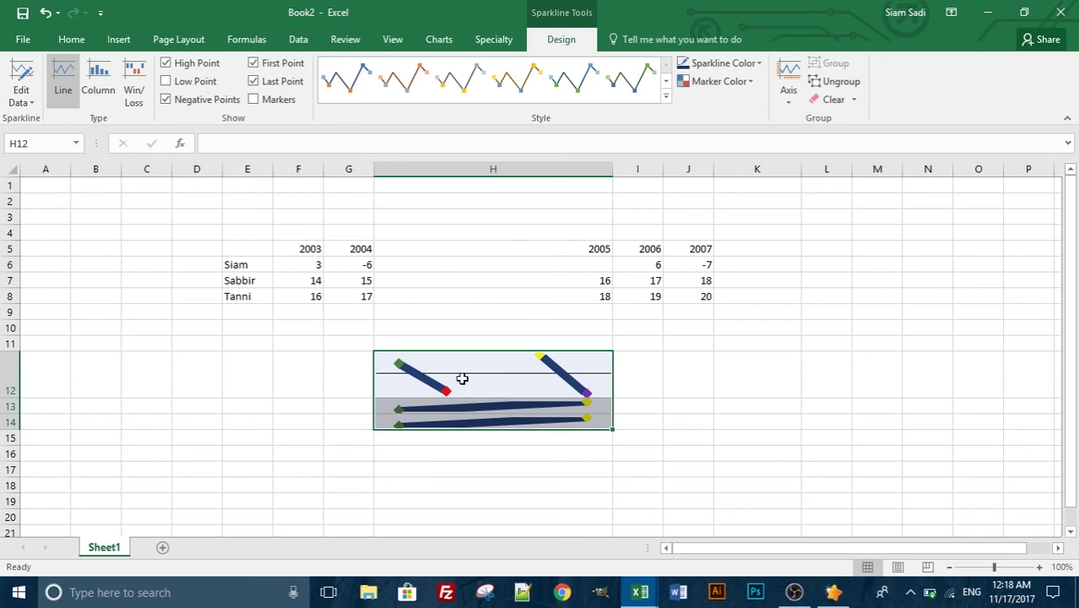
click(359, 280)
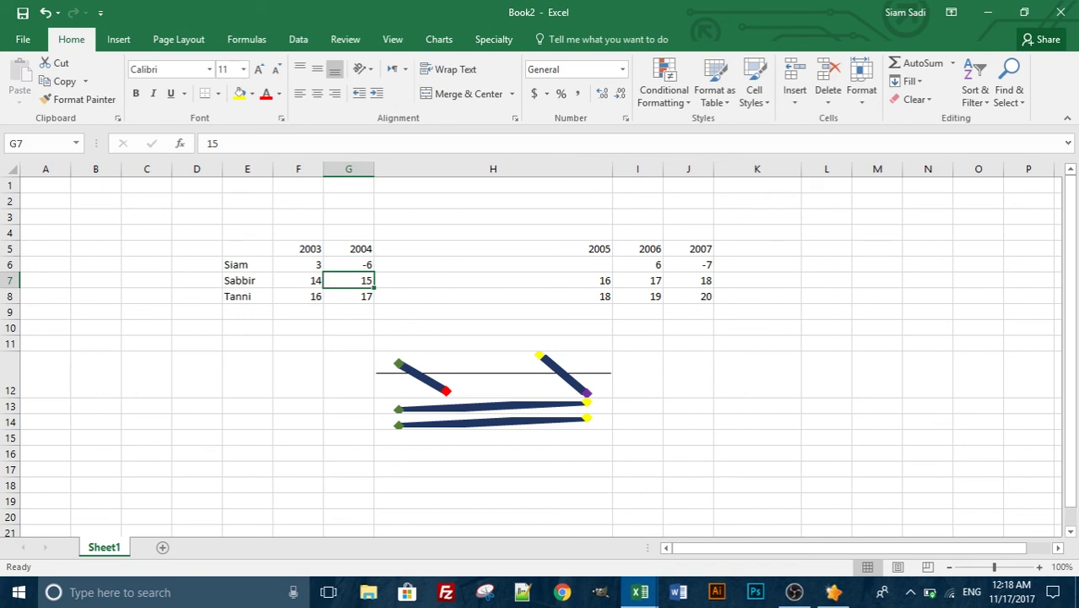
Change the 2004 value in G7 from 15 to -15
click(266, 144)
text(-)
key(Return)
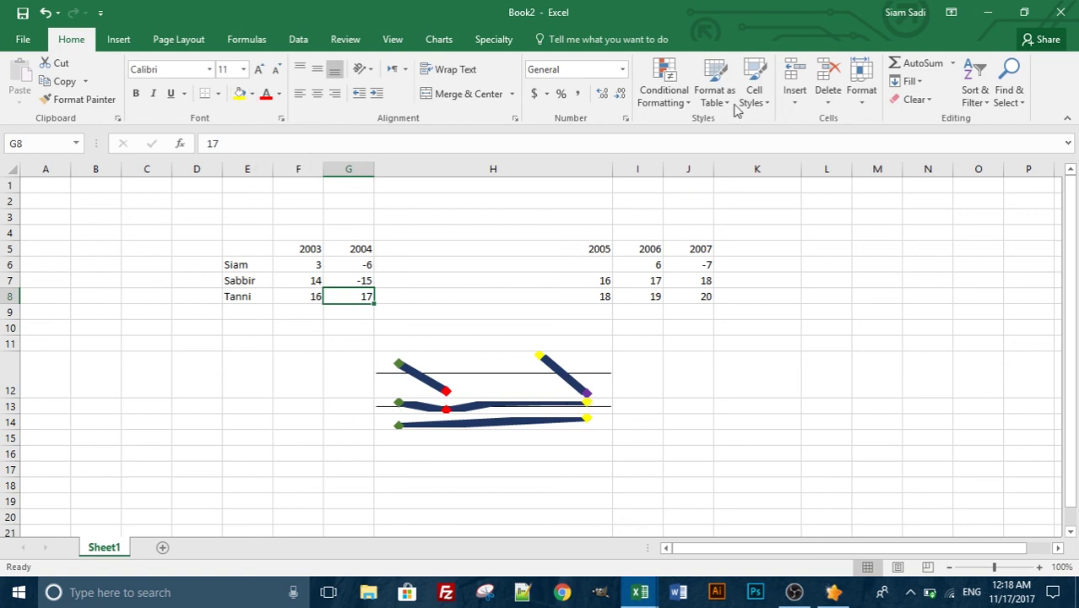
Set the H12:H14 sparklines to plot their data right-to-left
click(556, 375)
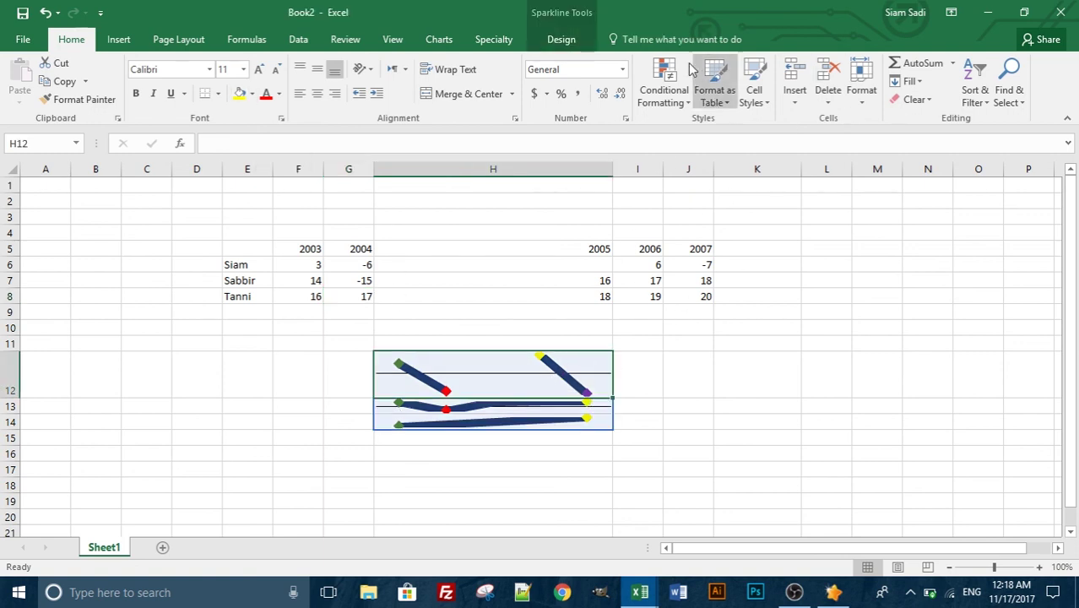
click(578, 43)
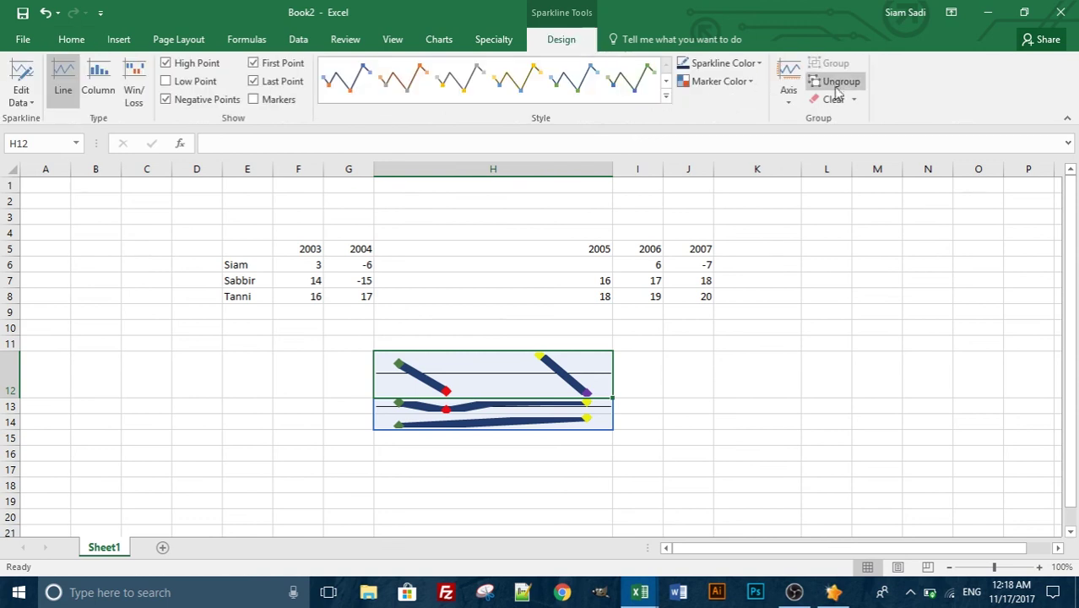
click(786, 91)
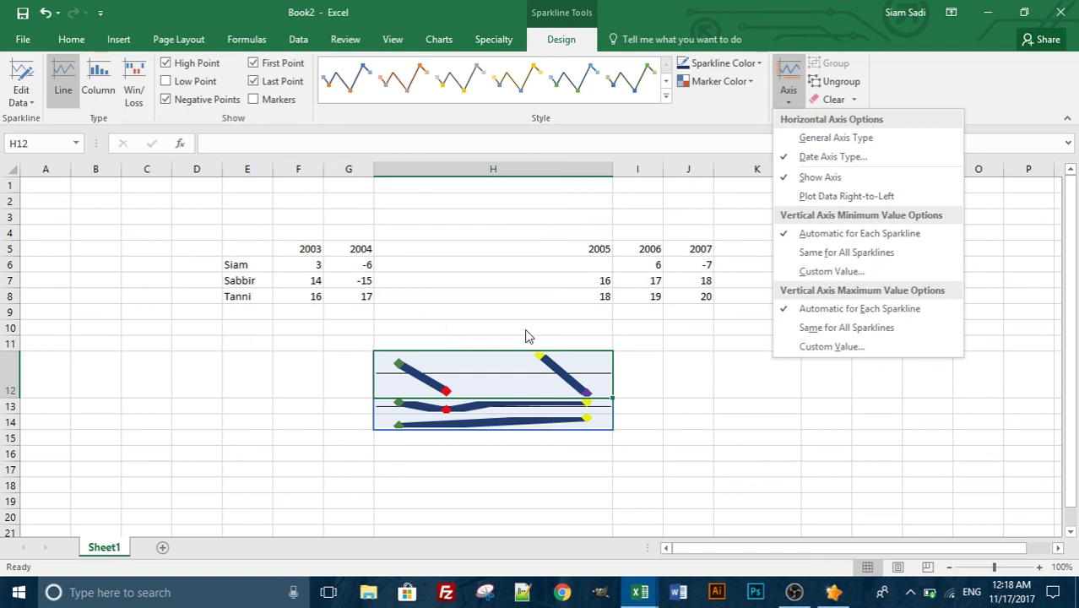
click(825, 196)
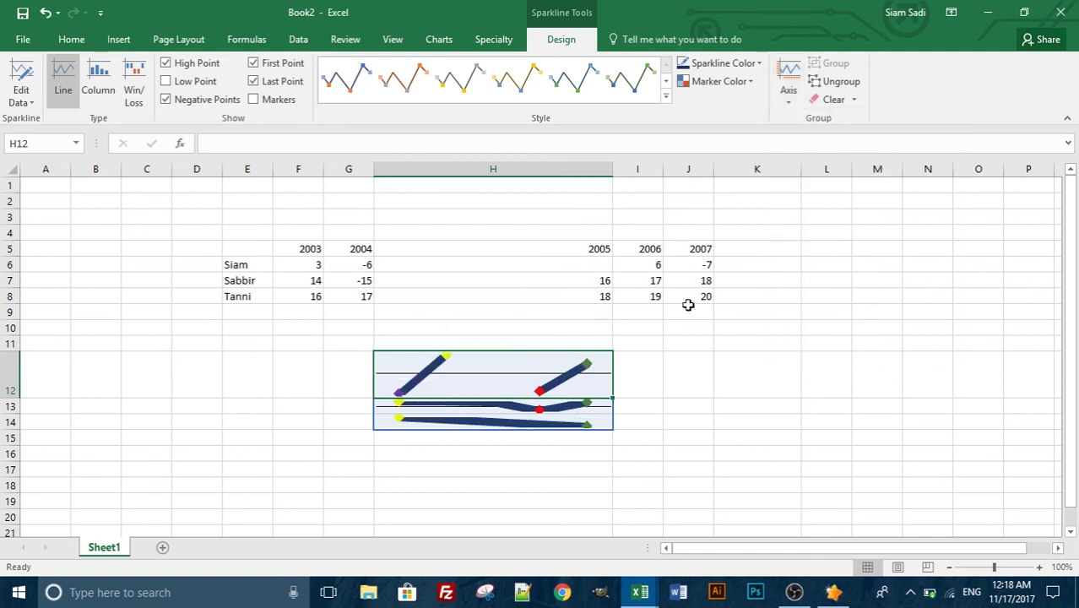
click(787, 92)
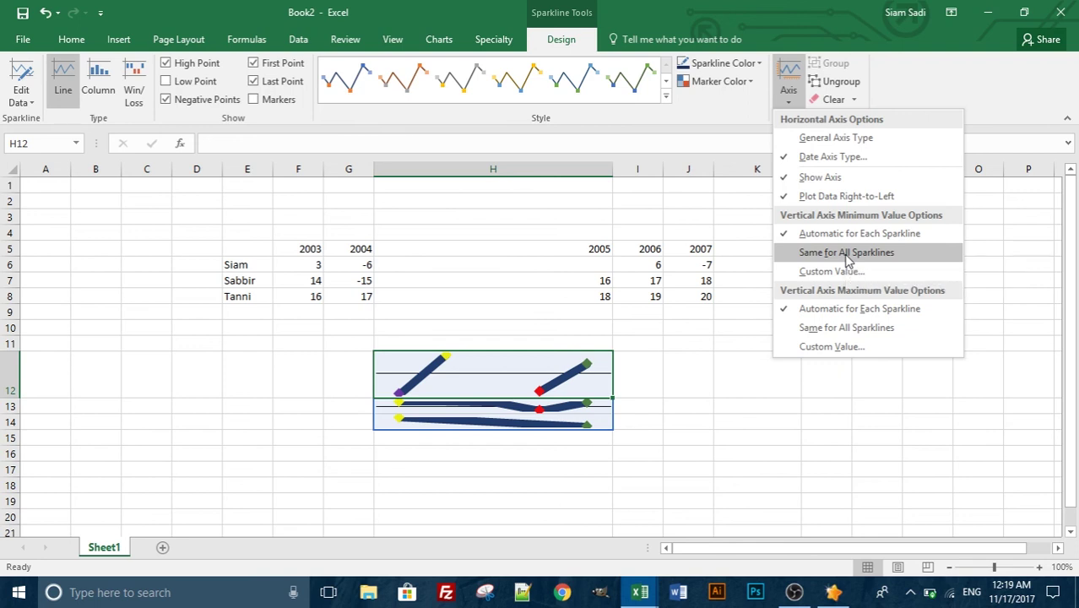
Use one shared vertical-axis minimum for all sparklines, then set it to a custom -7
click(847, 254)
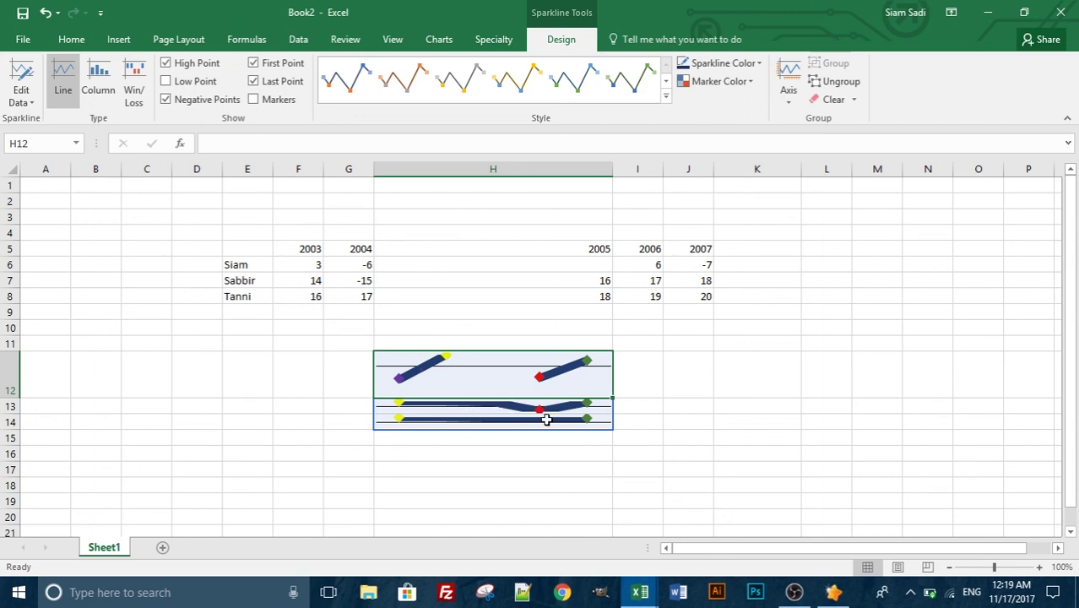
click(784, 100)
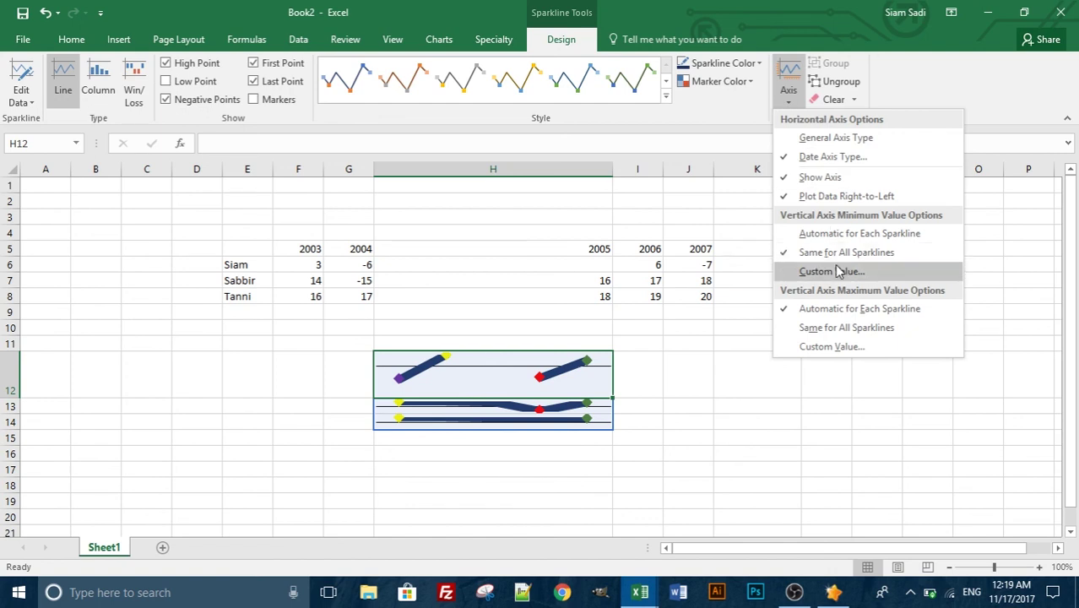
click(824, 271)
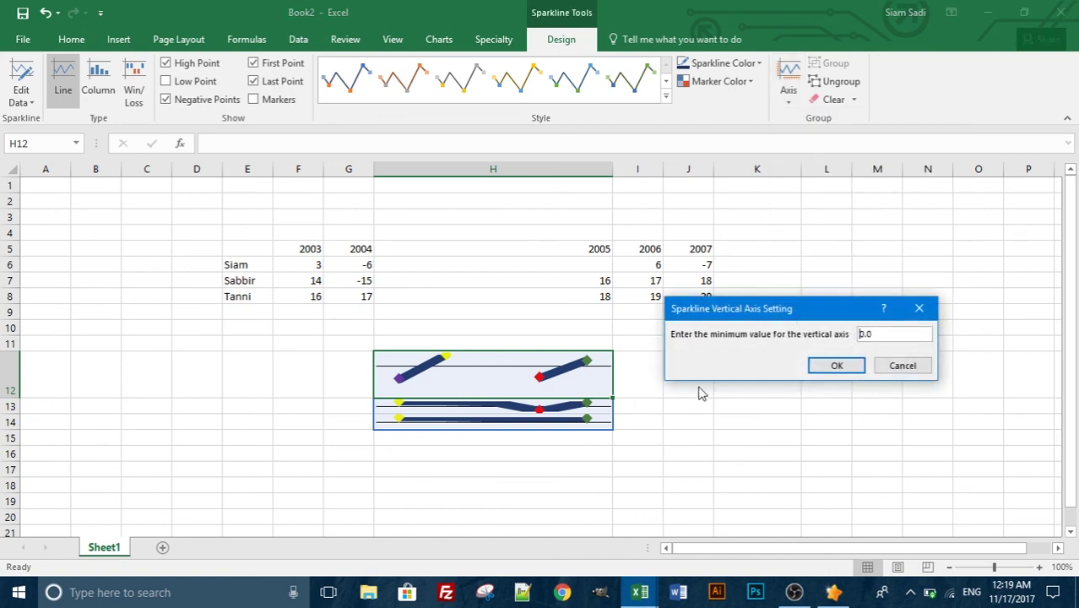
drag(873, 334, 815, 331)
text(-7)
click(839, 365)
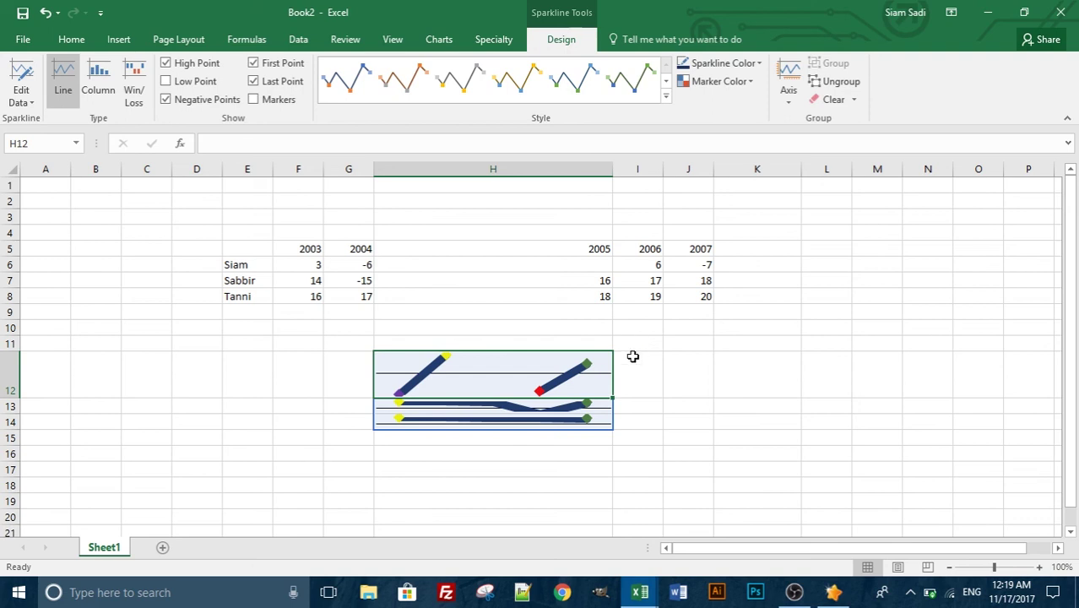
click(796, 91)
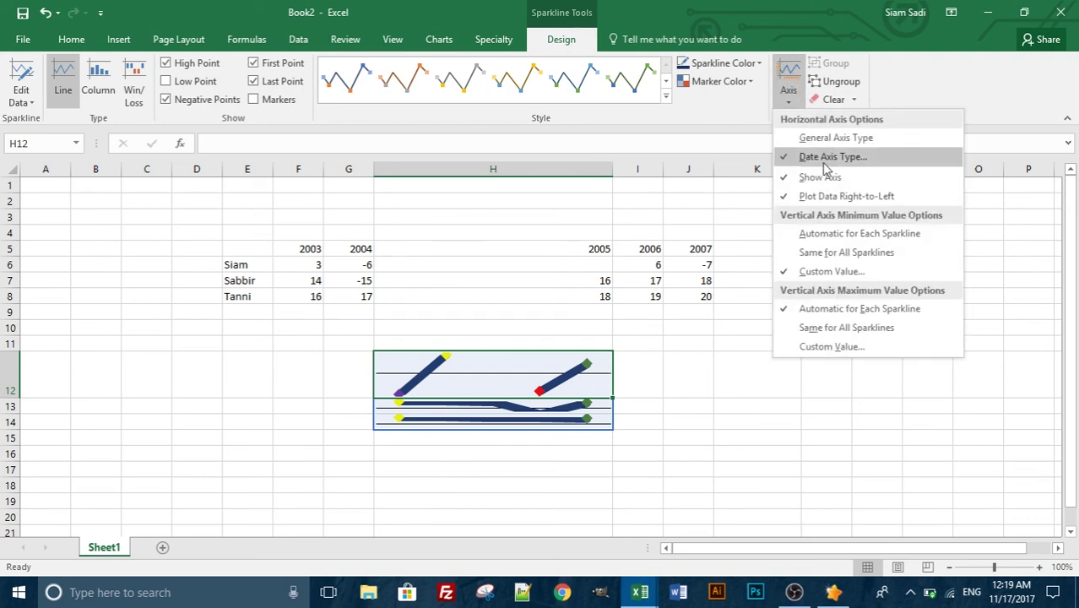
Turn off right-to-left plotting and confirm the custom vertical minimum stays at -7
click(827, 195)
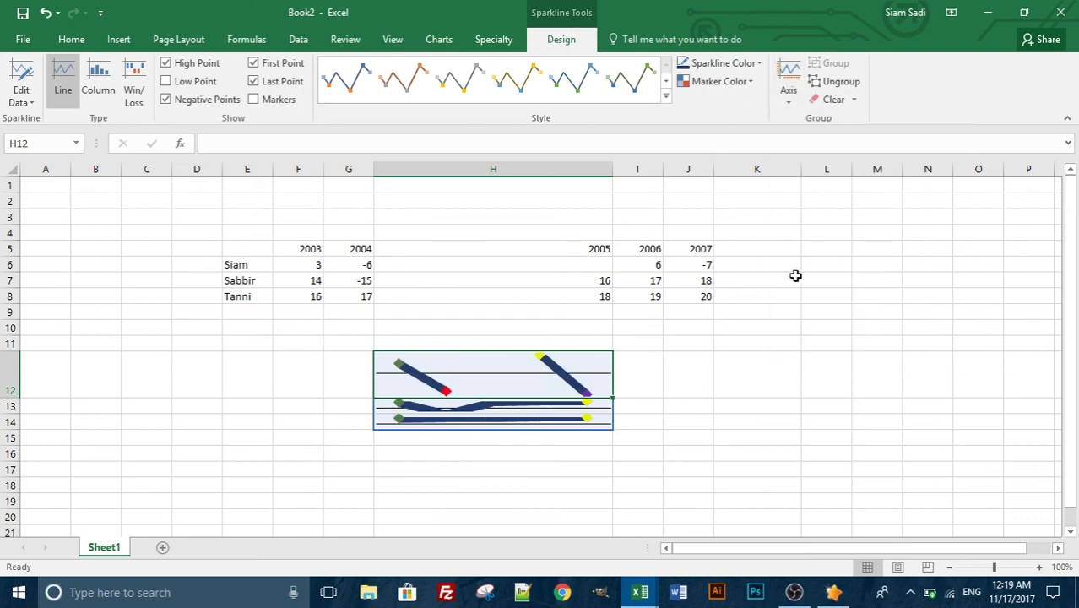
click(790, 97)
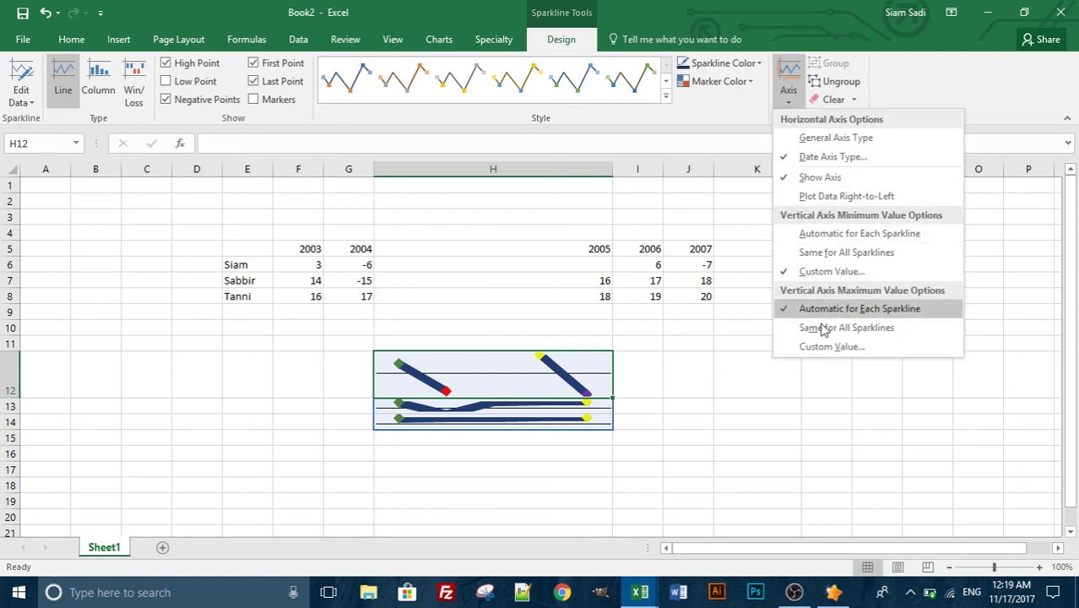
click(819, 274)
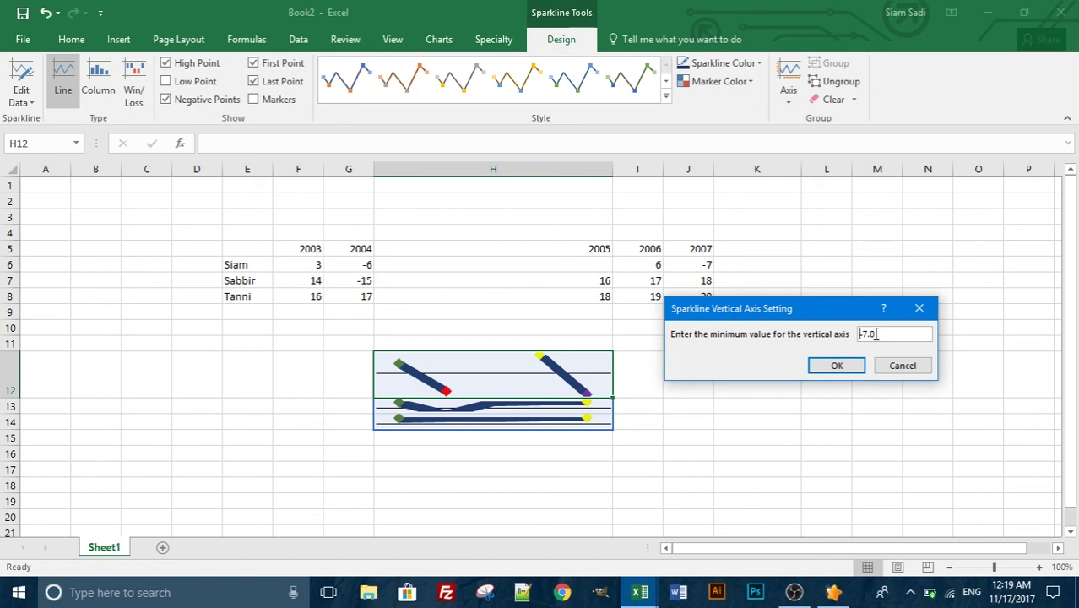
click(853, 366)
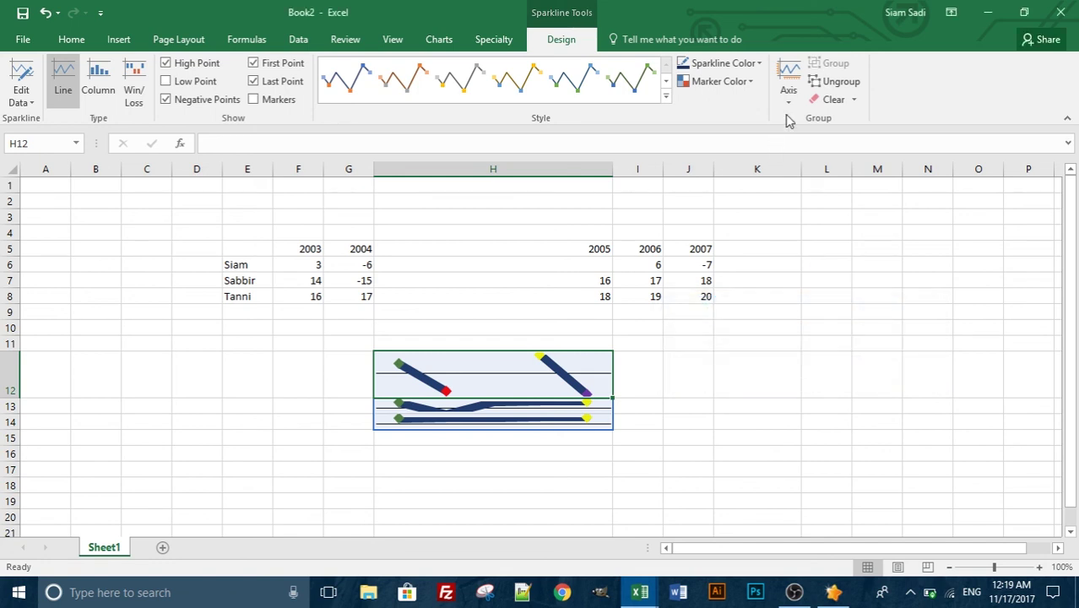
click(789, 102)
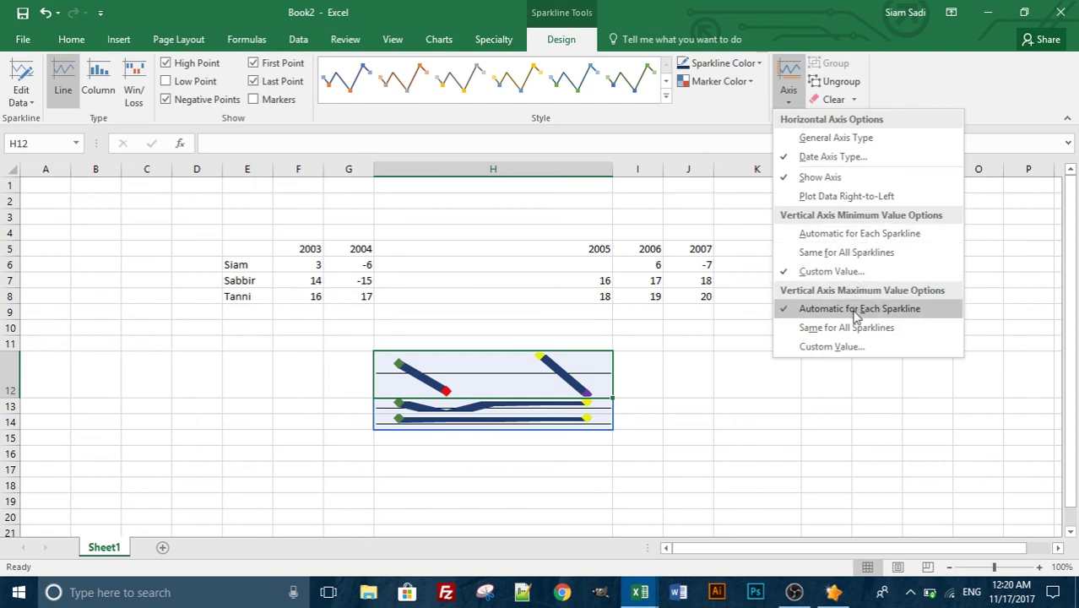
click(859, 353)
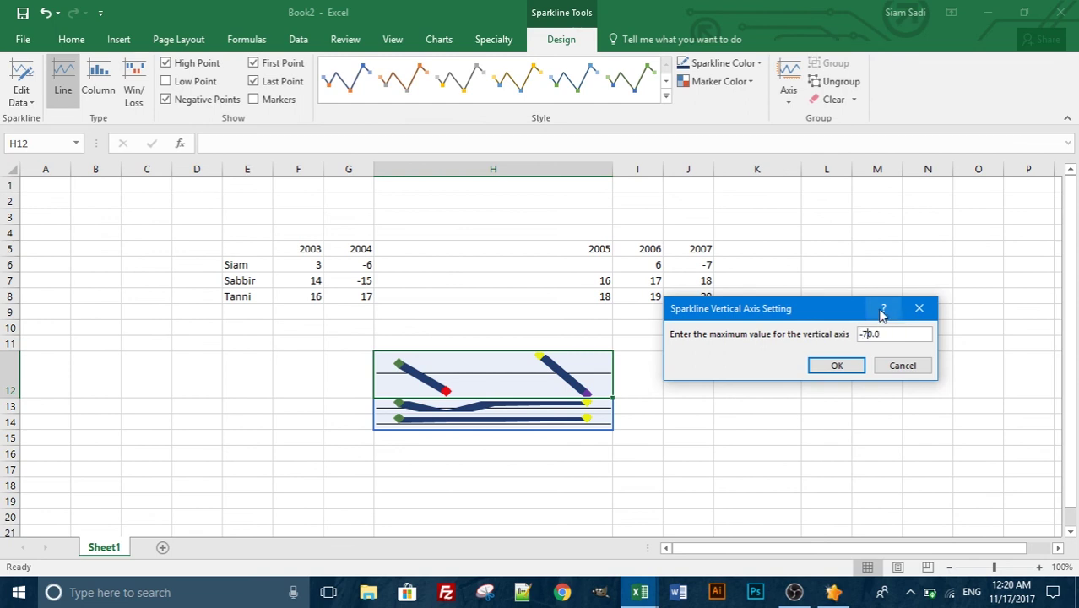
key(BackSpace)
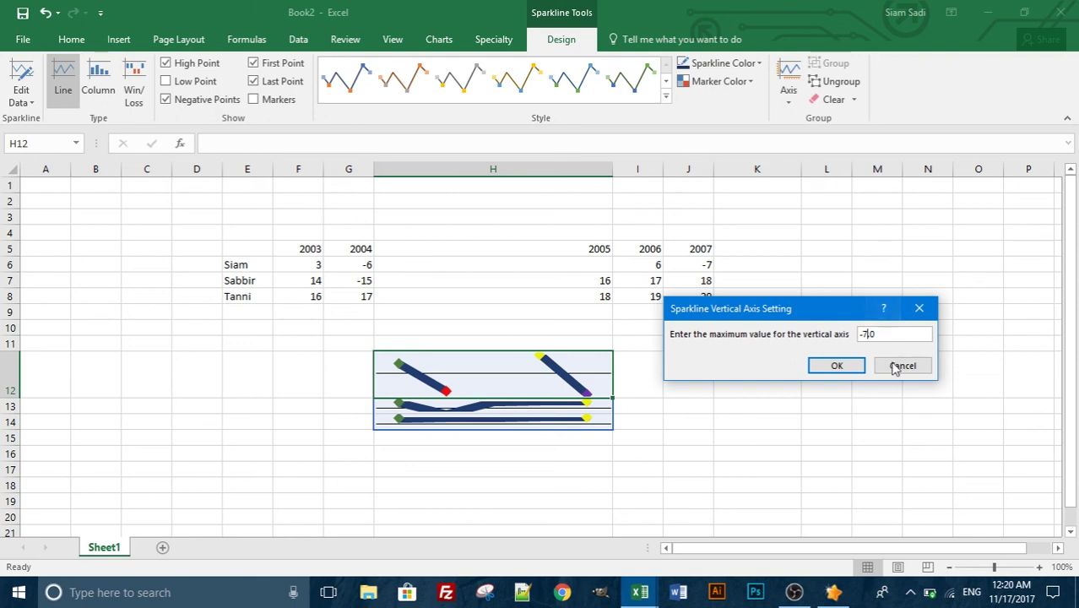
click(849, 366)
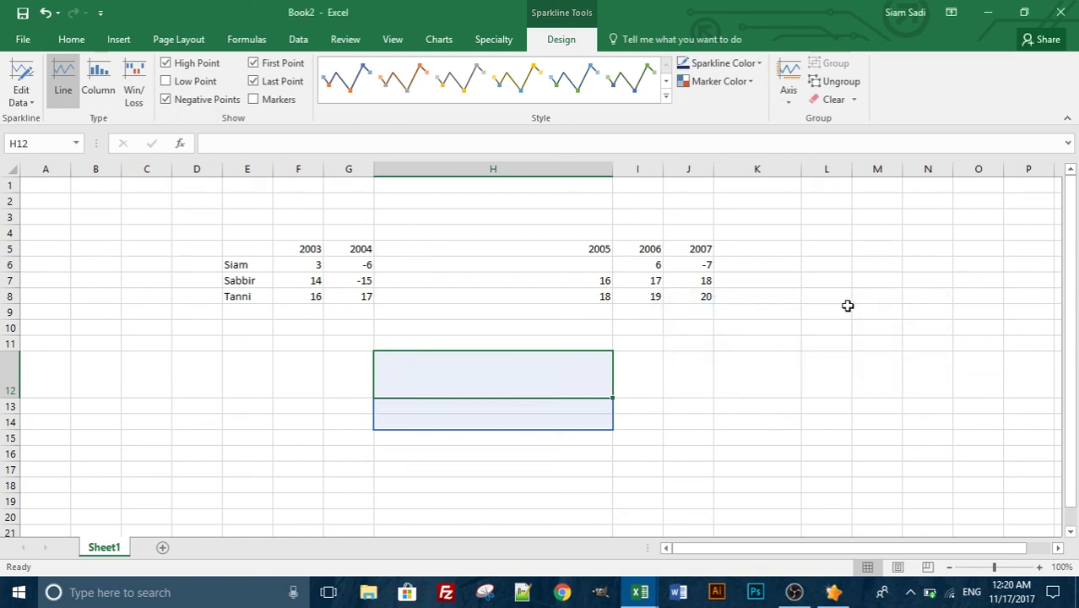
key(ctrl+z)
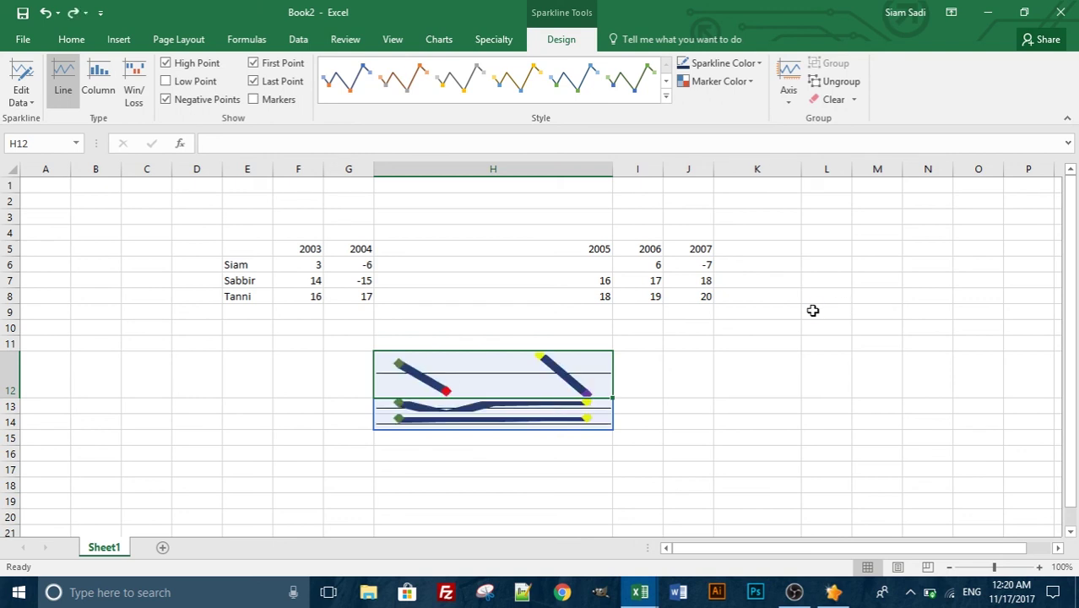
click(789, 94)
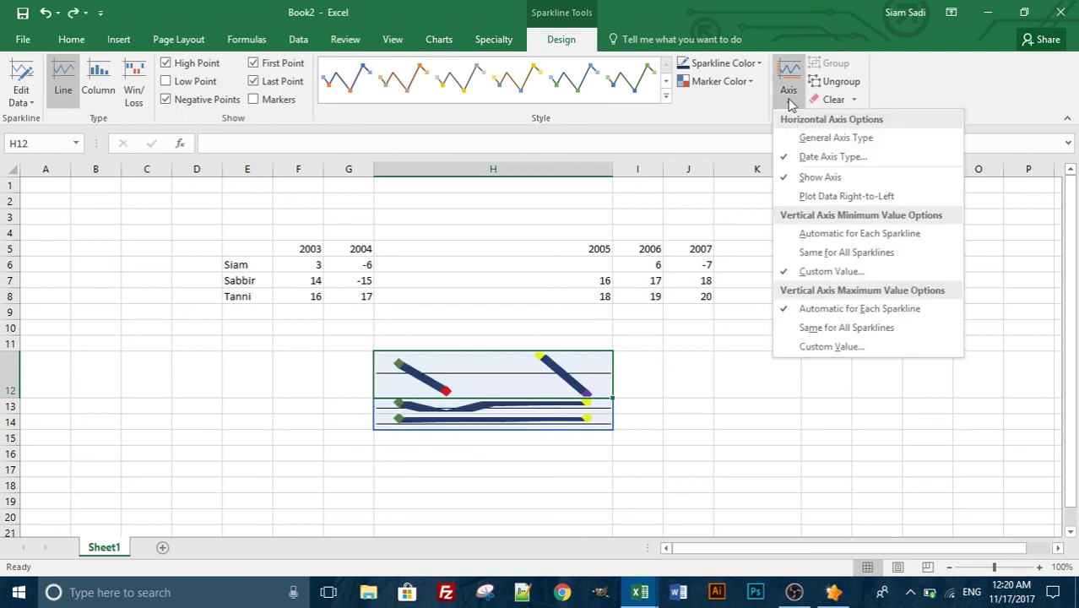
Set the sparklines' vertical-axis maximum to a custom value of 8
click(840, 346)
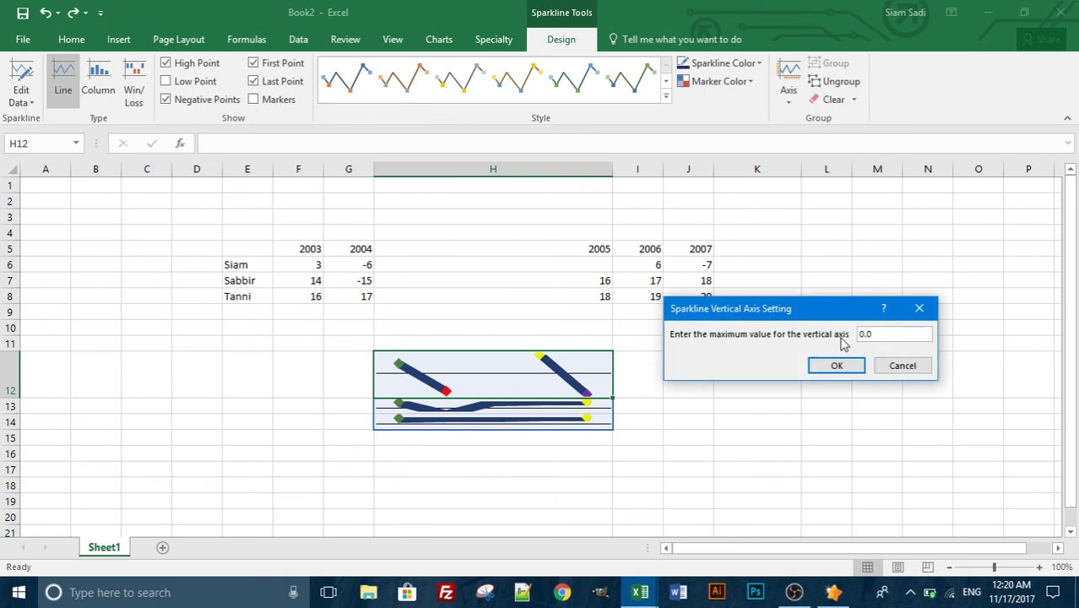
drag(879, 333, 830, 338)
text(8)
click(845, 369)
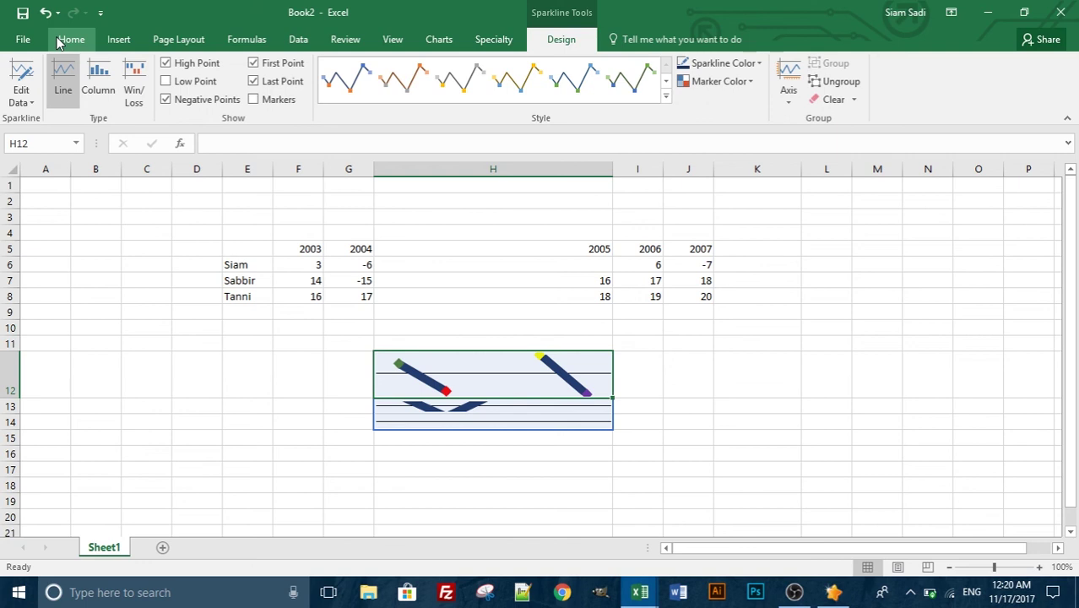
click(120, 40)
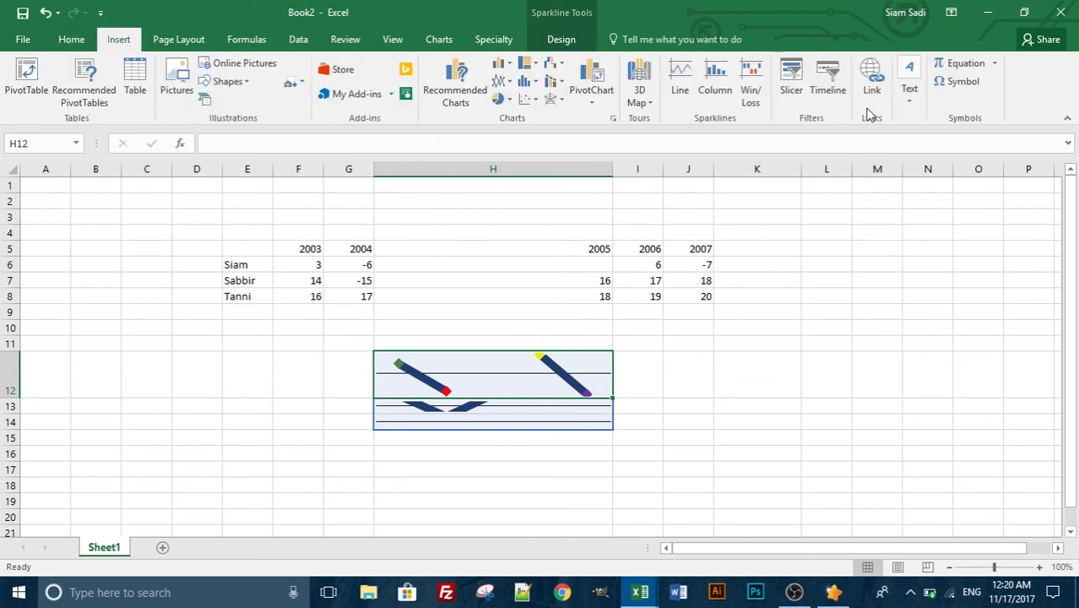